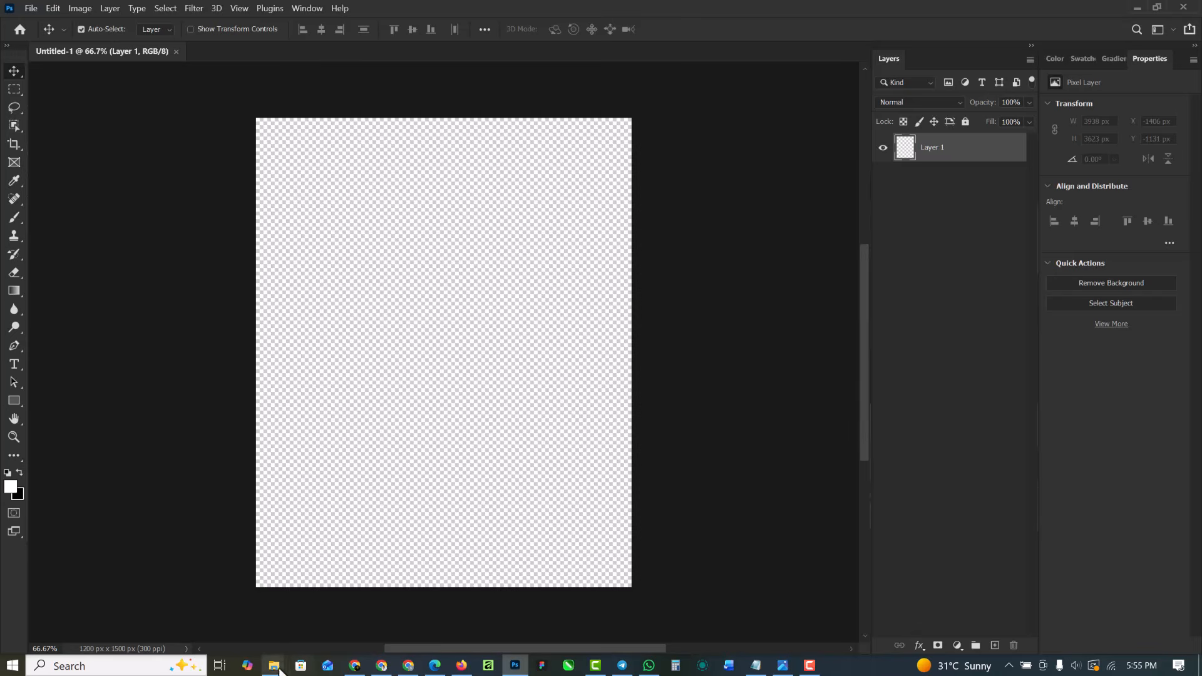
# Place the golden crown photo from the BEFORE THE THRONE folder into the document and shift it toward the canvas's lower part
pyautogui.moveTo(279, 669)
pyautogui.click(344, 610)
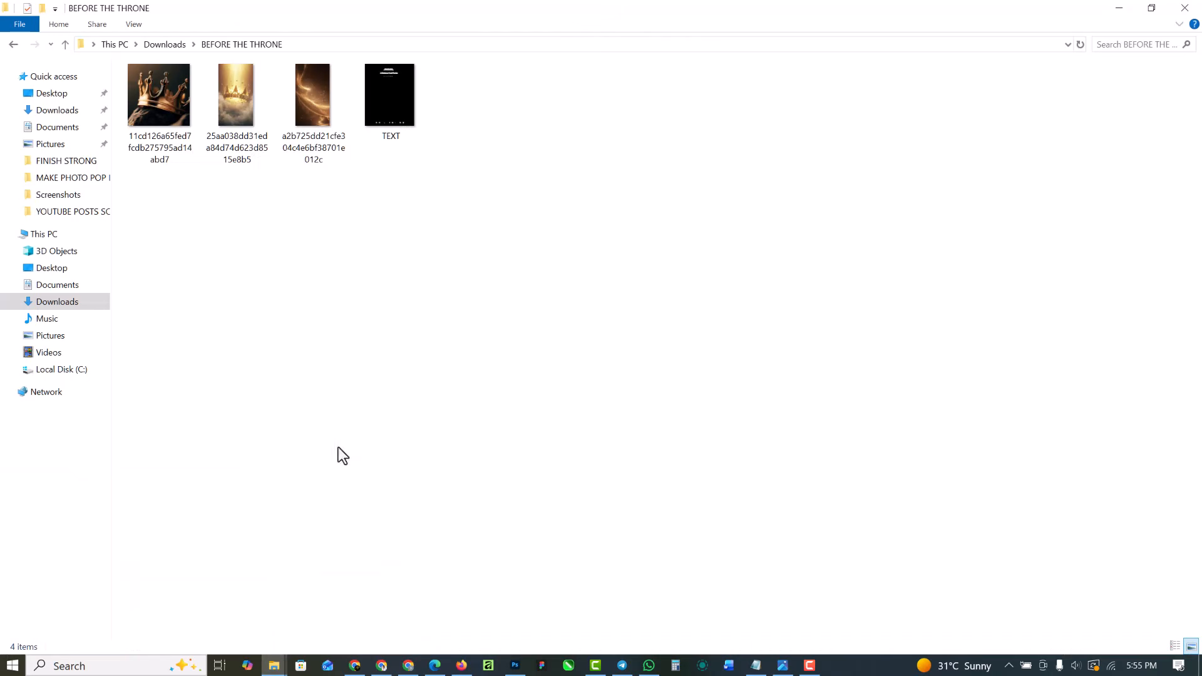
pyautogui.moveTo(160, 92); pyautogui.dragTo(462, 395)
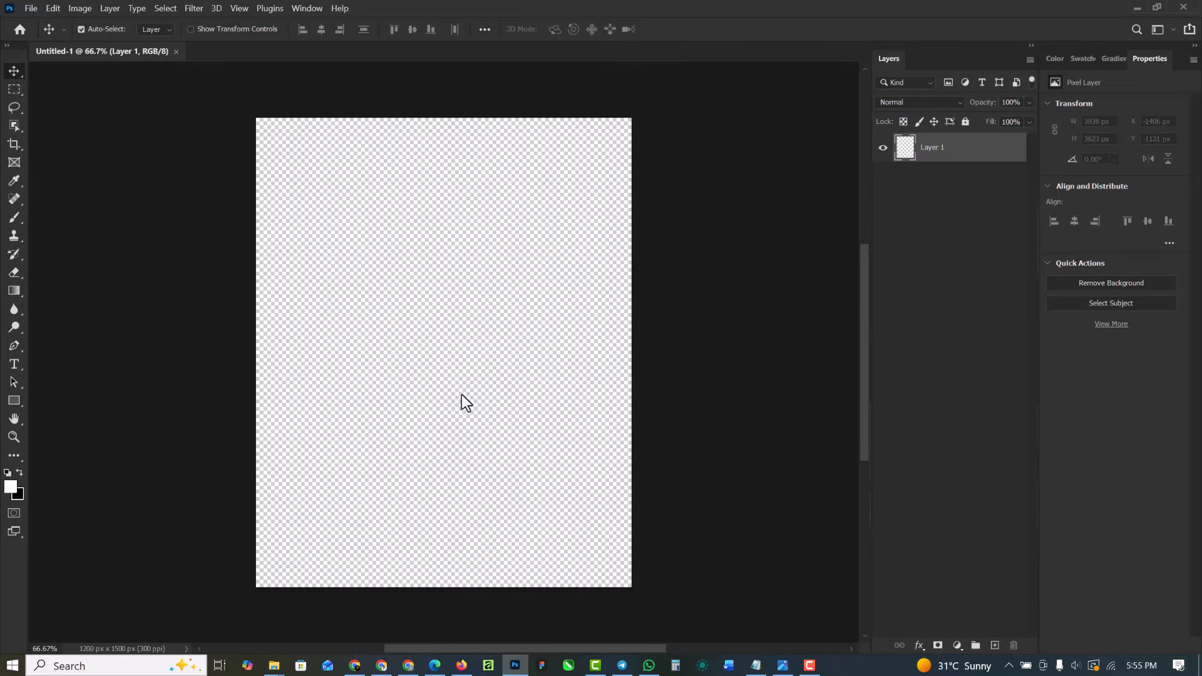
pyautogui.moveTo(488, 323); pyautogui.dragTo(486, 414)
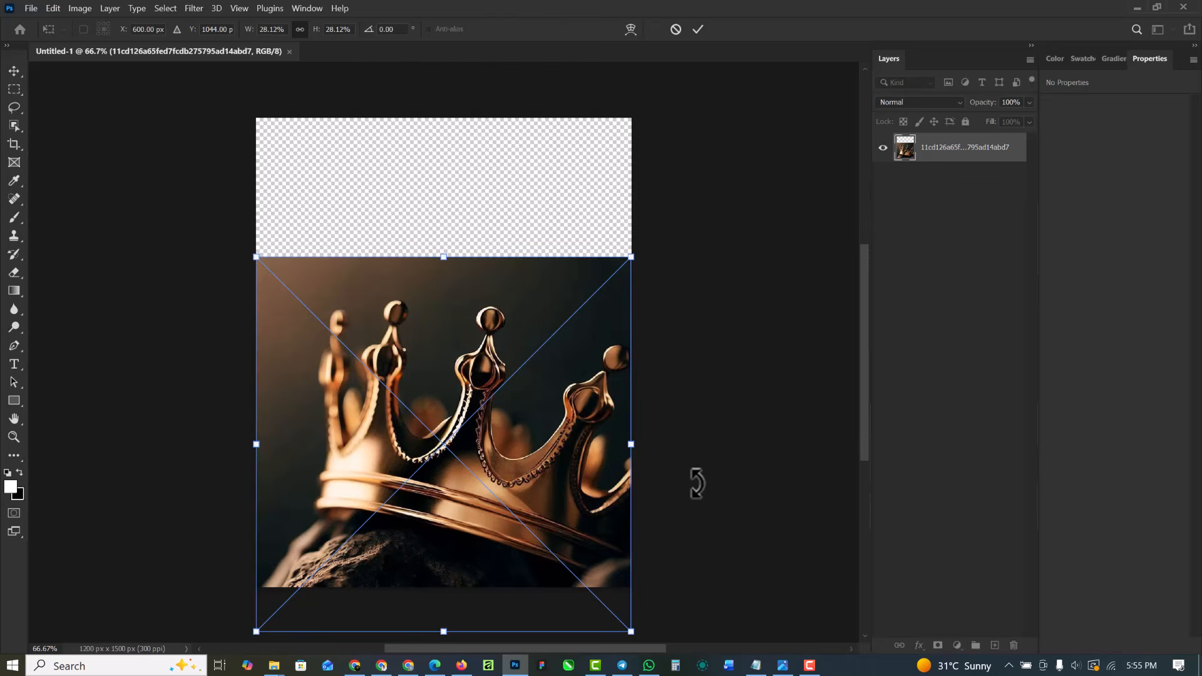
# Rotate the placed crown photo to about -11.83°, scale it to about 23.85%, and position it at the canvas's lower edge
pyautogui.moveTo(697, 483); pyautogui.dragTo(668, 433)
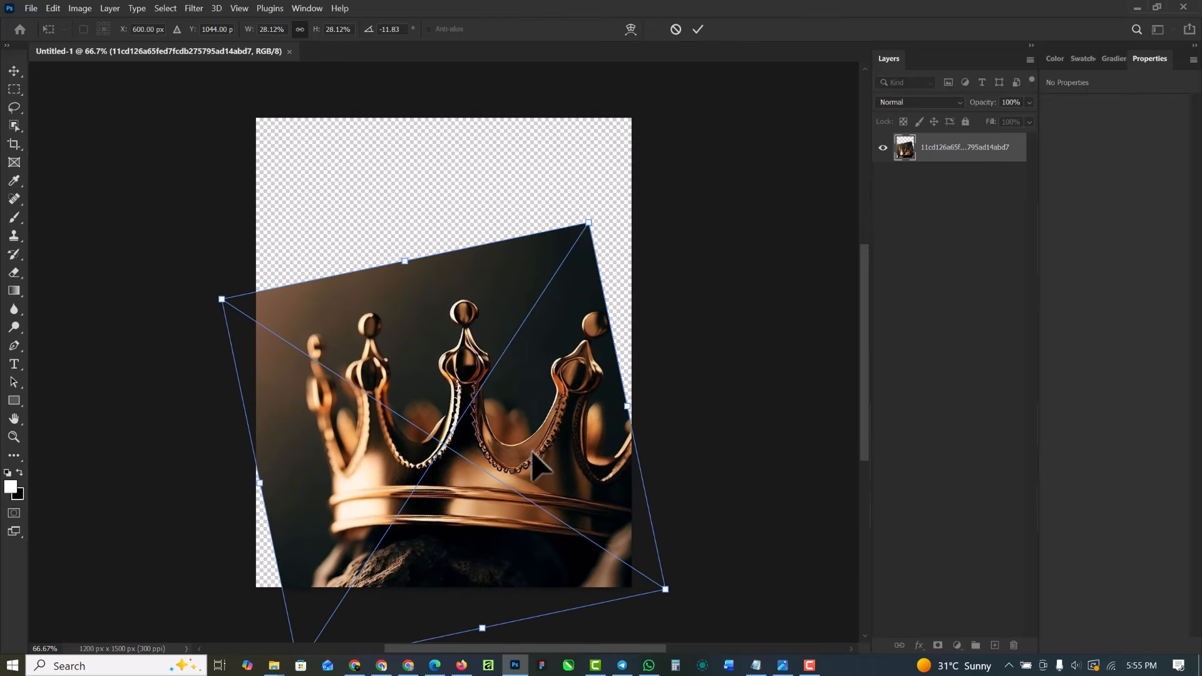
pyautogui.moveTo(533, 453); pyautogui.dragTo(534, 478)
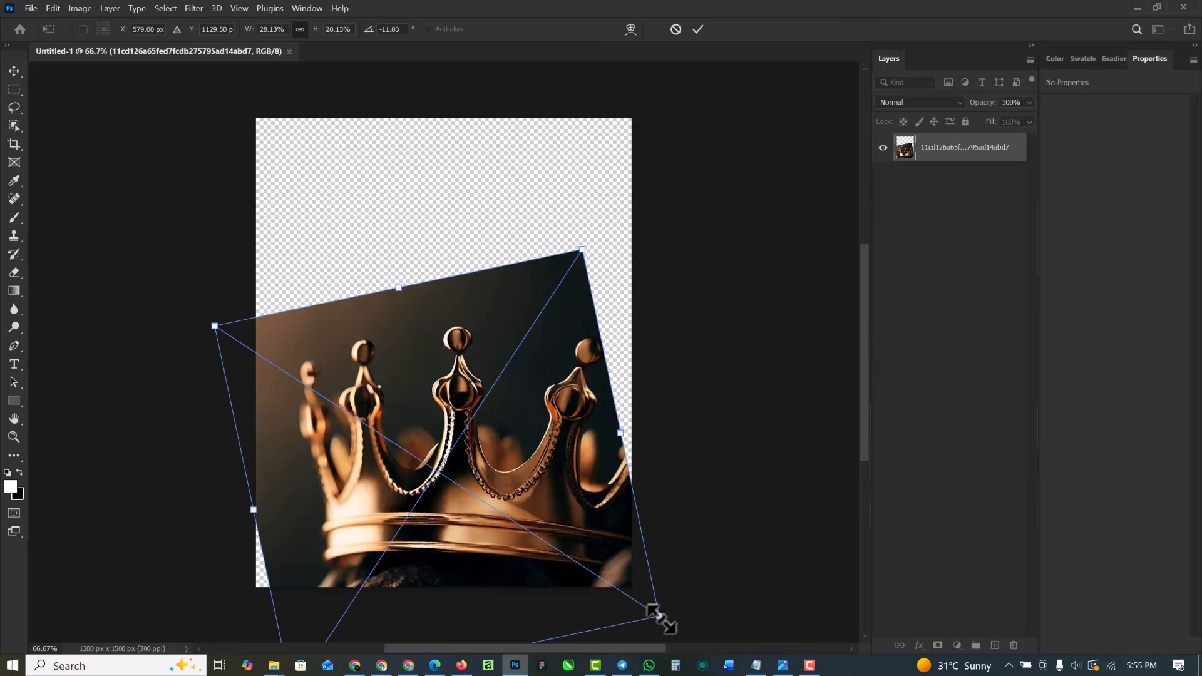
pyautogui.moveTo(654, 615); pyautogui.dragTo(624, 593)
pyautogui.moveTo(550, 541); pyautogui.dragTo(538, 556)
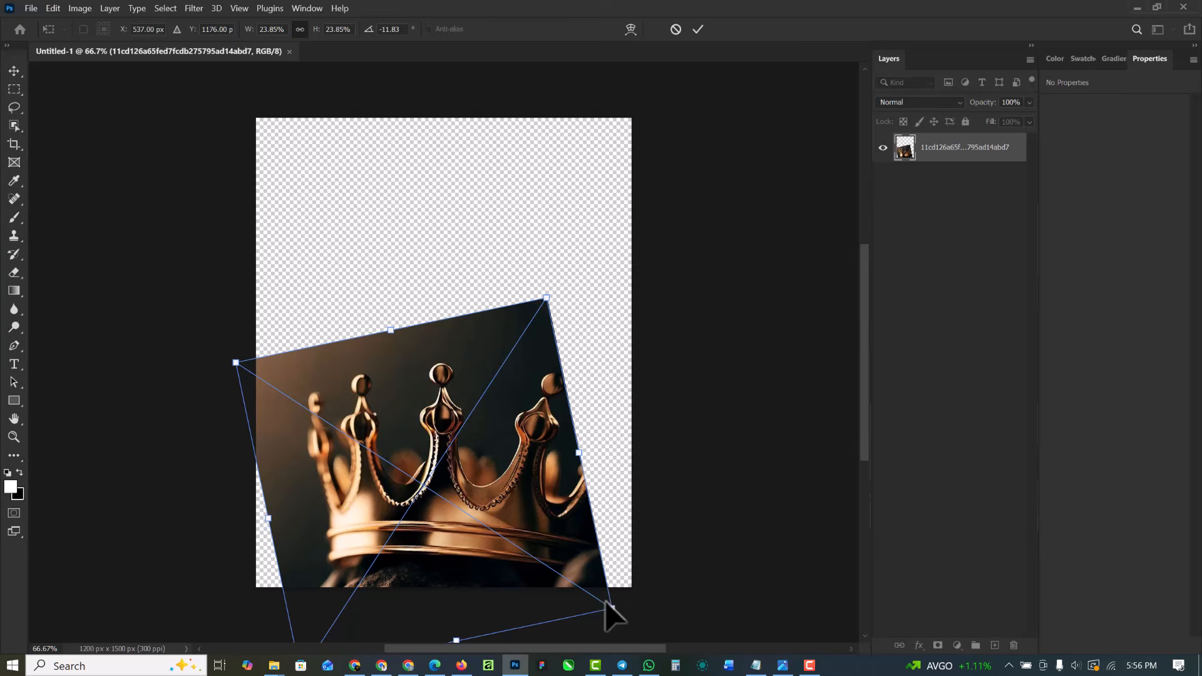
pyautogui.press('Return')
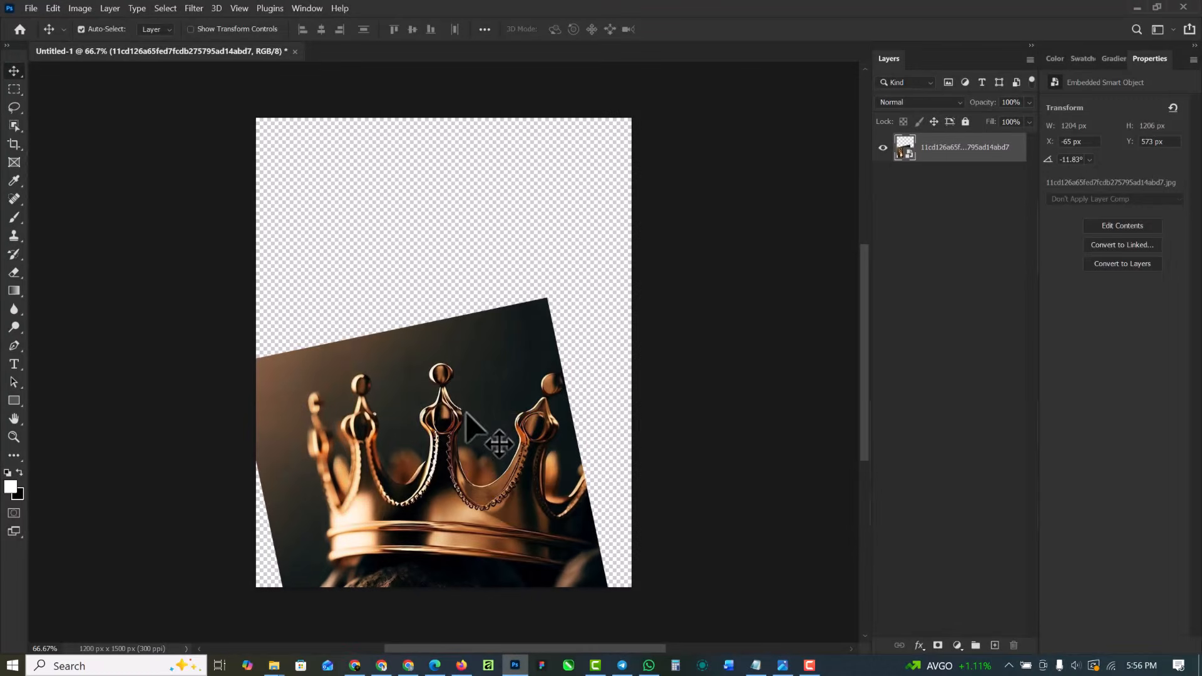
# Add a white Solid Color fill layer and place it beneath the crown layer
pyautogui.click(957, 644)
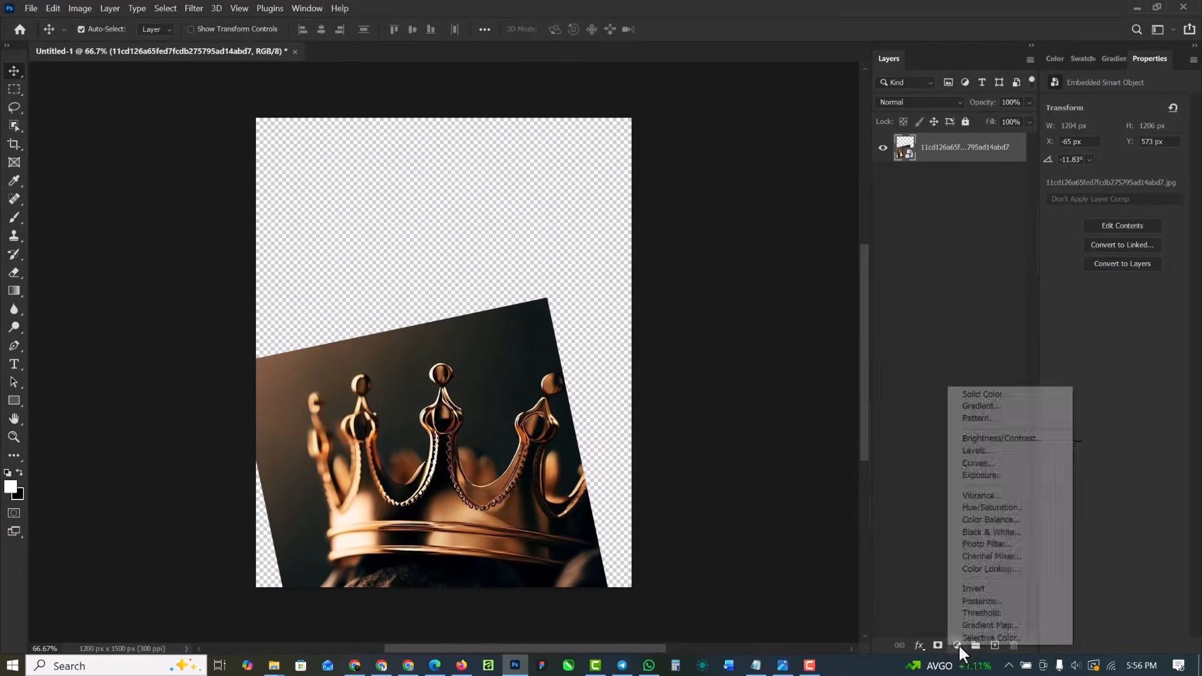
pyautogui.click(1023, 400)
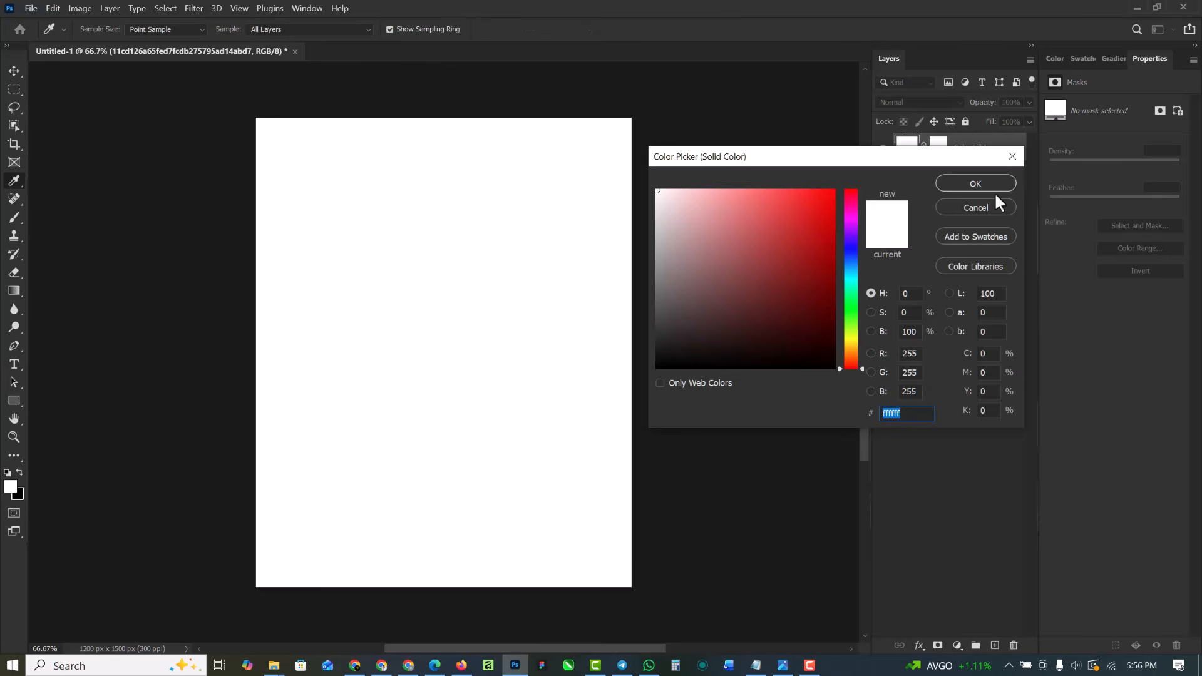
pyautogui.click(974, 182)
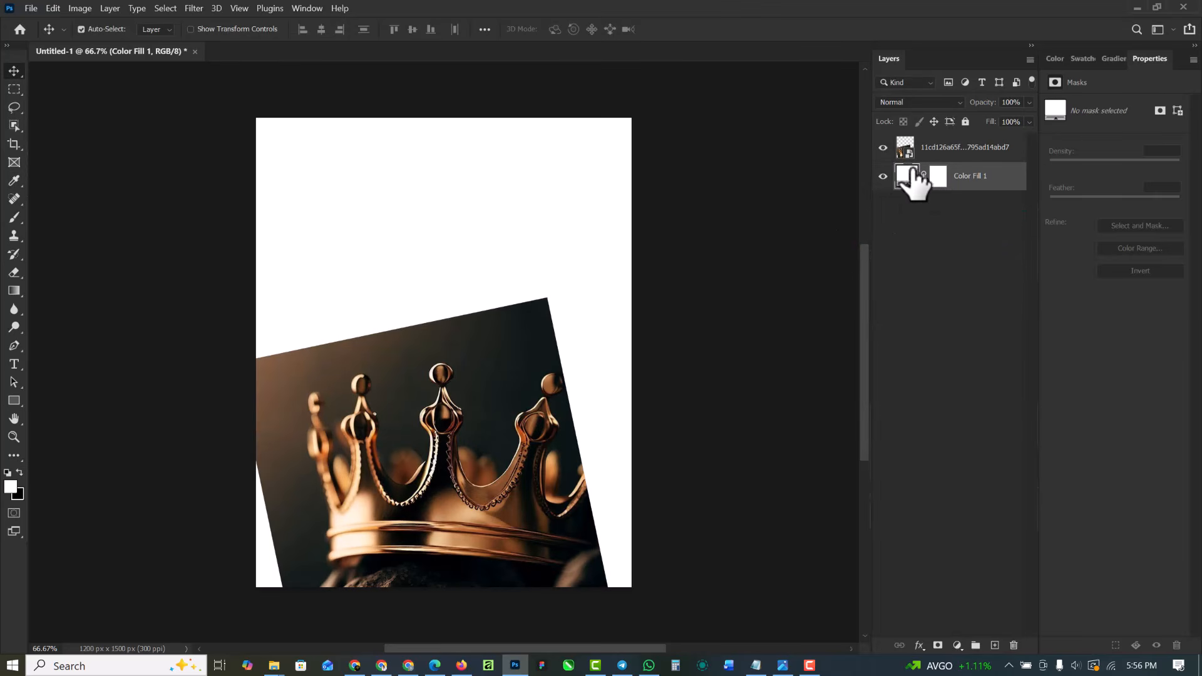
# Recolour the fill layer with the dark tone 0d1615 sampled from the crown photo's background and darken it to near-black
pyautogui.doubleClick(906, 180)
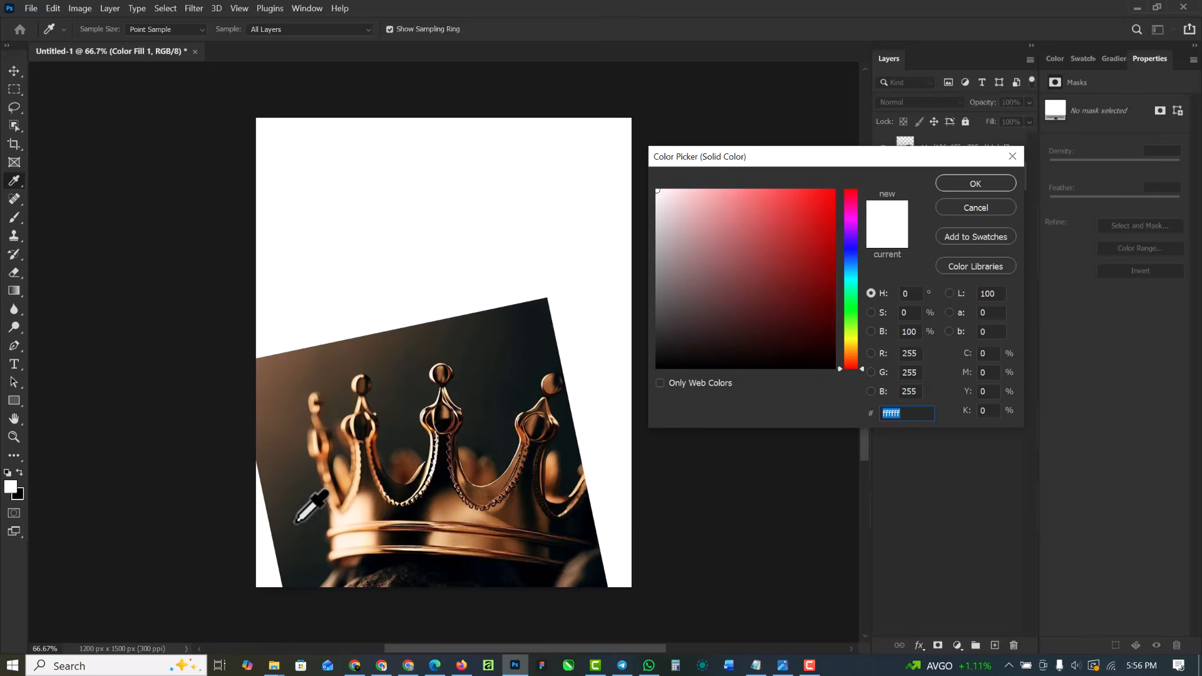
pyautogui.click(569, 448)
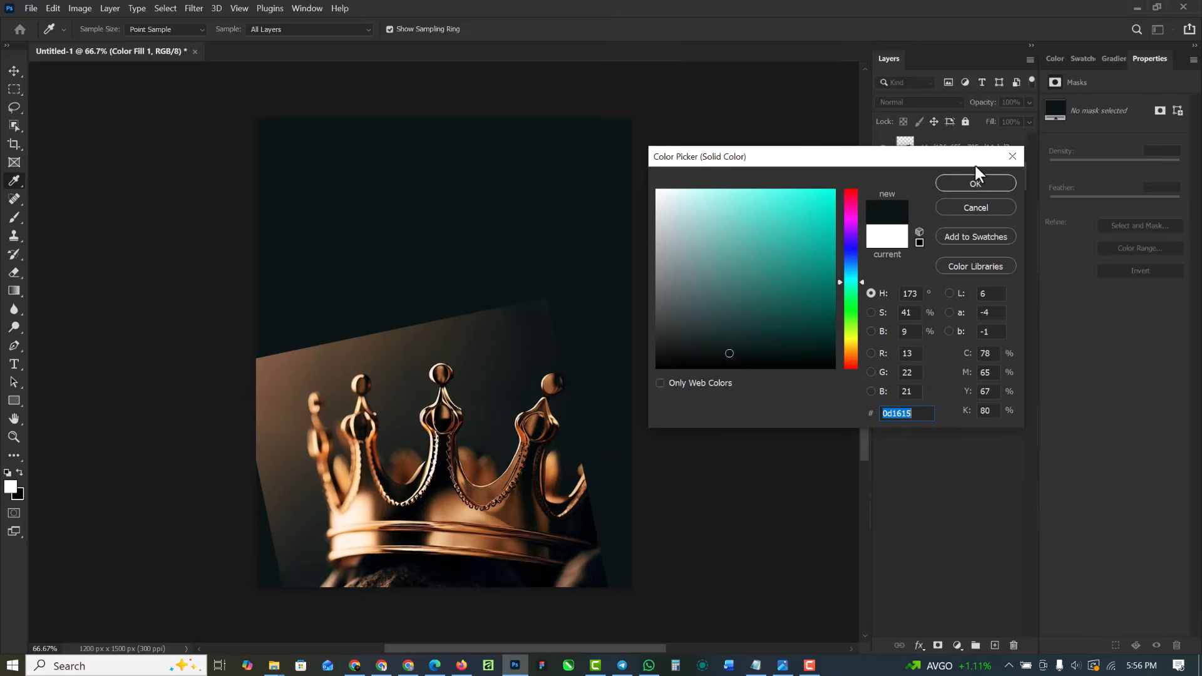
pyautogui.click(975, 184)
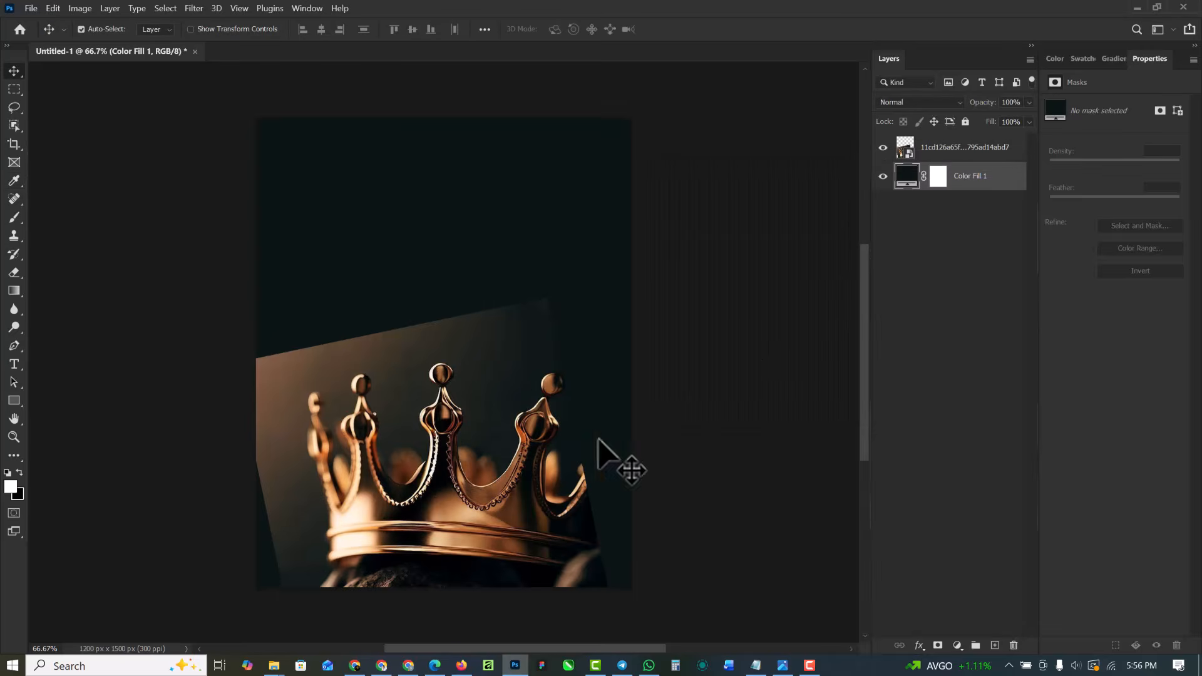
pyautogui.doubleClick(906, 177)
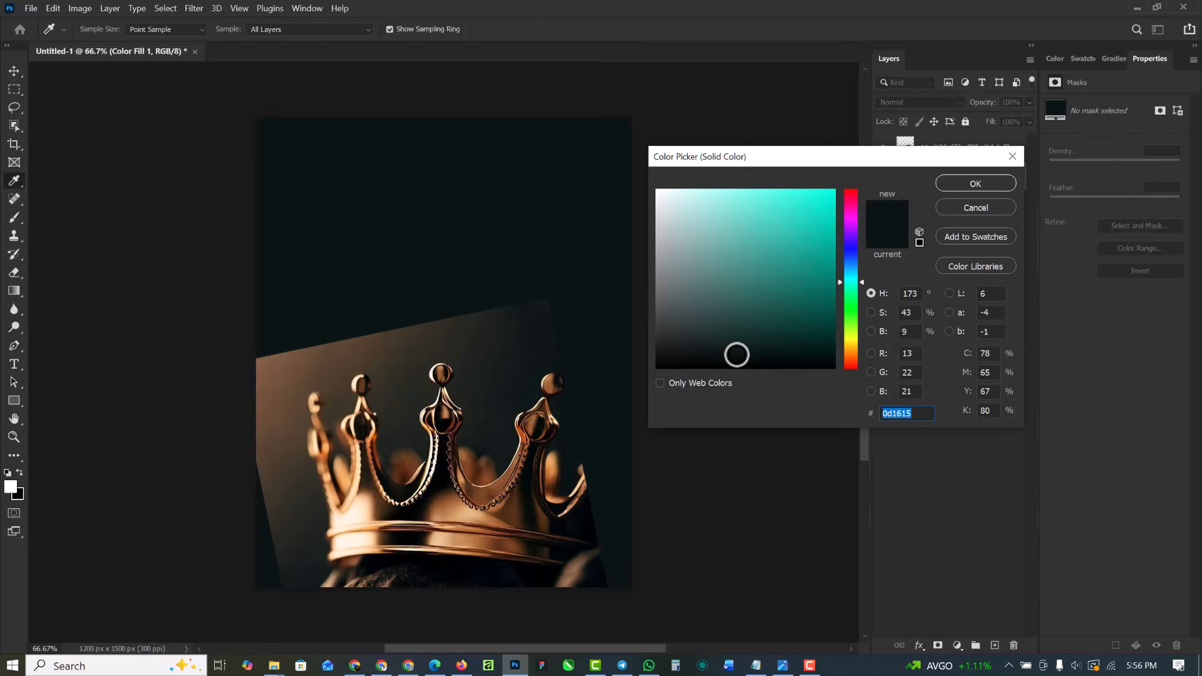
pyautogui.click(975, 184)
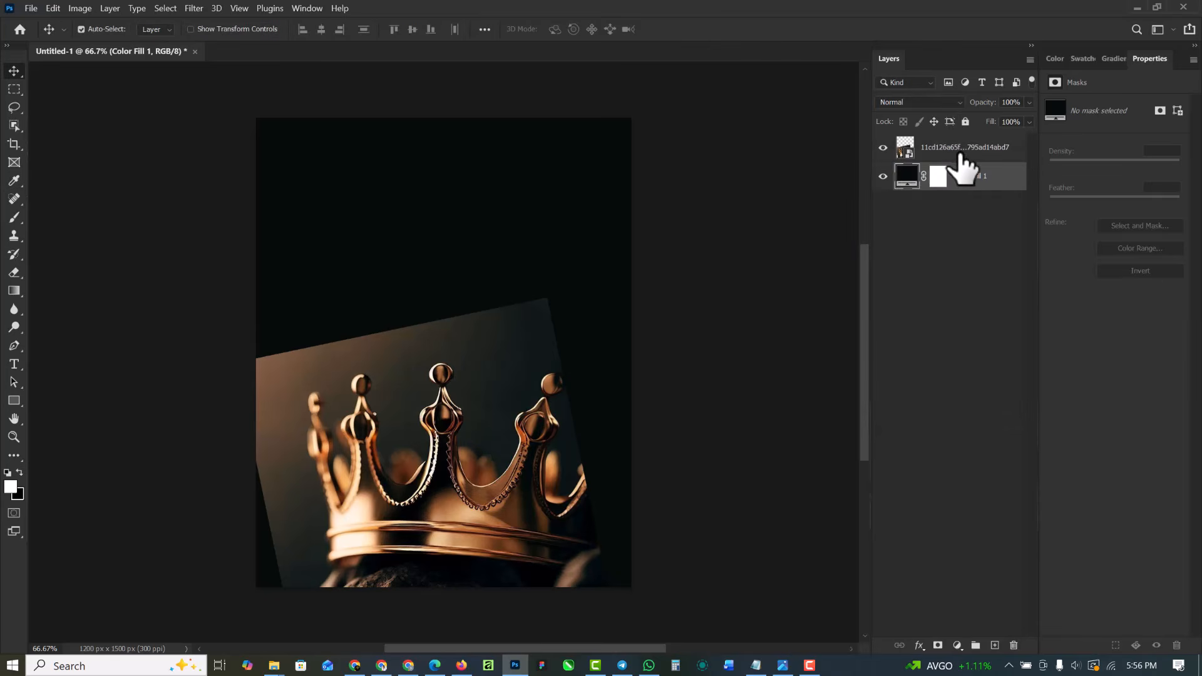
# Add a layer mask to the crown layer and brush black over the photo's upper and side edges to blend them into the background
pyautogui.click(961, 154)
pyautogui.click(938, 644)
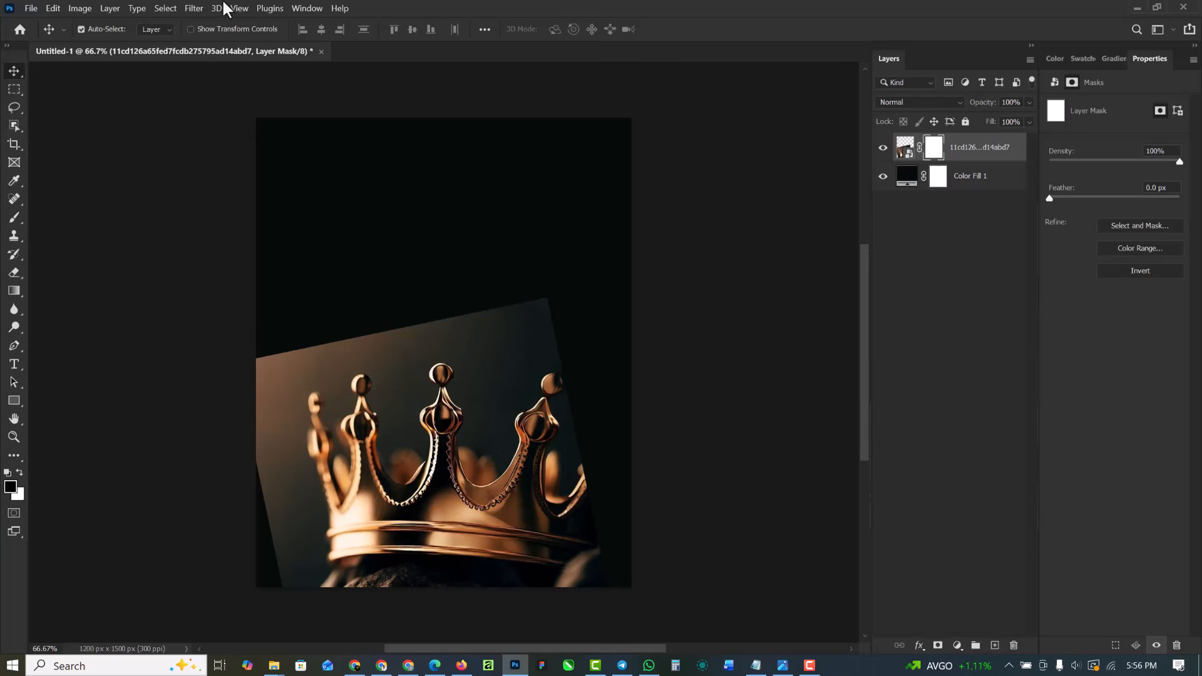
pyautogui.click(13, 219)
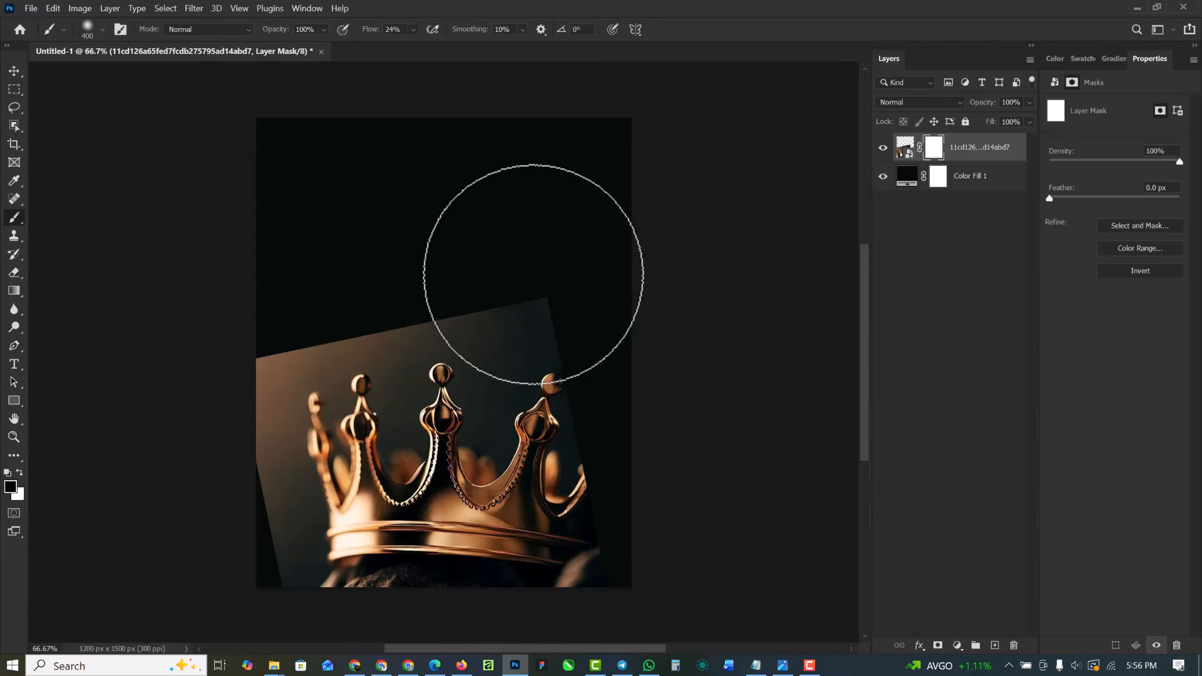
pyautogui.moveTo(549, 288)
pyautogui.mouseDown()
pyautogui.moveTo(443, 327)
pyautogui.moveTo(589, 307)
pyautogui.moveTo(349, 338)
pyautogui.moveTo(164, 406)
pyautogui.moveTo(200, 416)
pyautogui.moveTo(246, 393)
pyautogui.moveTo(256, 369)
pyautogui.moveTo(237, 380)
pyautogui.moveTo(214, 440)
pyautogui.moveTo(265, 577)
pyautogui.moveTo(240, 360)
pyautogui.moveTo(256, 395)
pyautogui.moveTo(242, 362)
pyautogui.moveTo(331, 320)
pyautogui.moveTo(534, 276)
pyautogui.moveTo(537, 331)
pyautogui.moveTo(579, 348)
pyautogui.moveTo(609, 399)
pyautogui.moveTo(579, 296)
pyautogui.moveTo(549, 272)
pyautogui.moveTo(427, 343)
pyautogui.moveTo(496, 340)
pyautogui.moveTo(489, 374)
pyautogui.mouseUp()
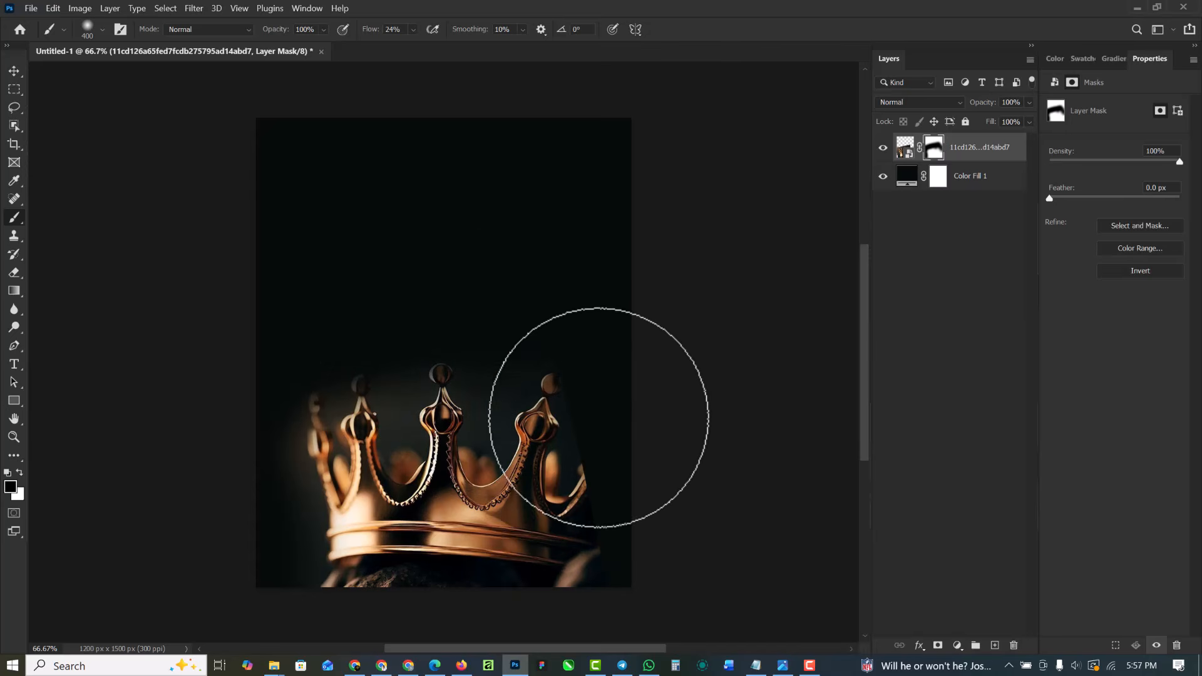
pyautogui.moveTo(598, 407)
pyautogui.mouseDown()
pyautogui.moveTo(616, 423)
pyautogui.moveTo(604, 480)
pyautogui.moveTo(600, 456)
pyautogui.moveTo(580, 600)
pyautogui.moveTo(596, 576)
pyautogui.mouseUp()
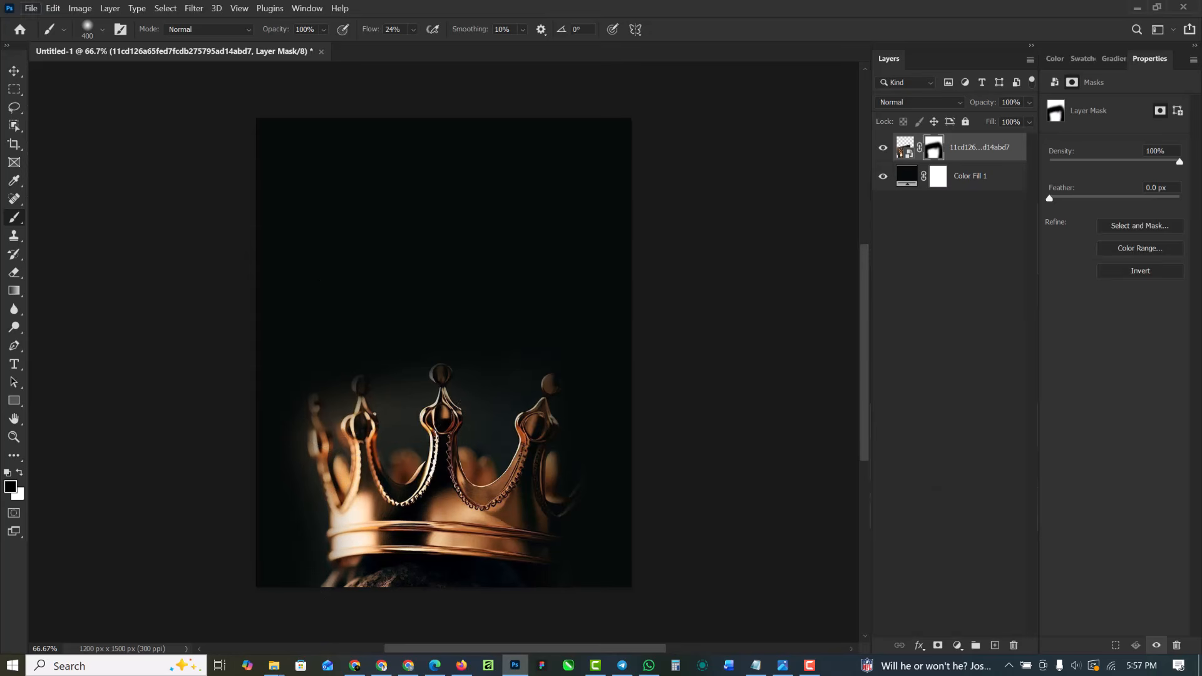
# Rotate the masked crown clockwise by about 7.3°, scale it to about 104%, and nudge it into position at the canvas's lower edge
pyautogui.hotkey('ctrl', 't')
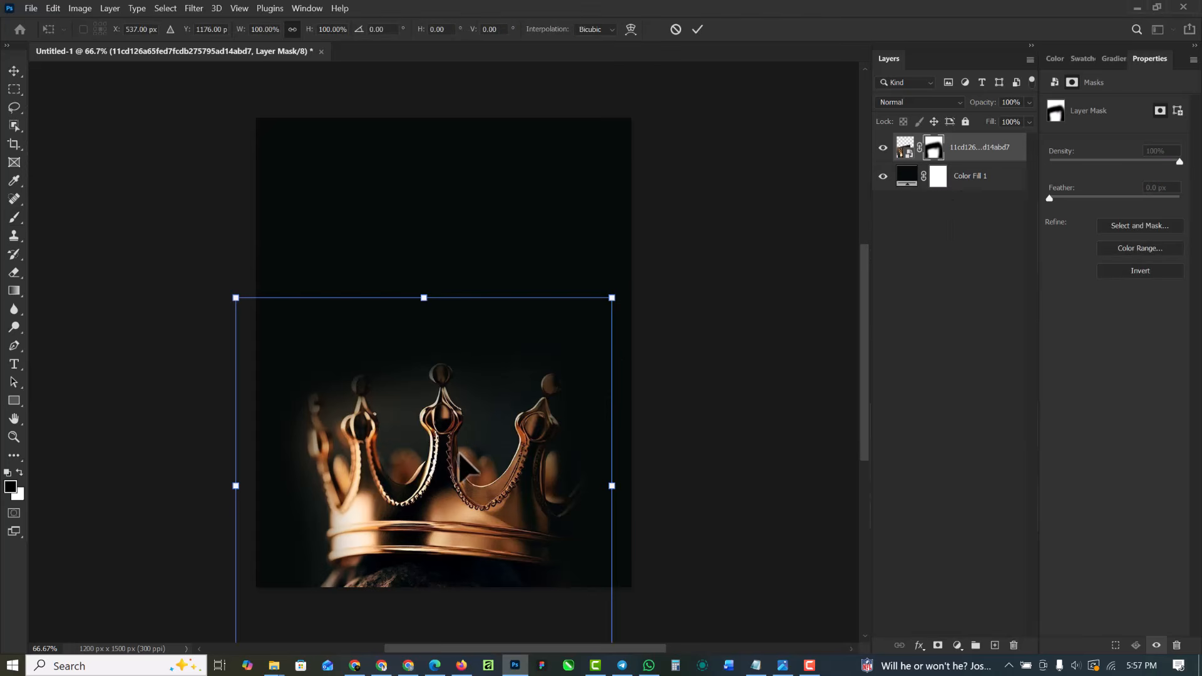
pyautogui.moveTo(671, 388); pyautogui.dragTo(678, 402)
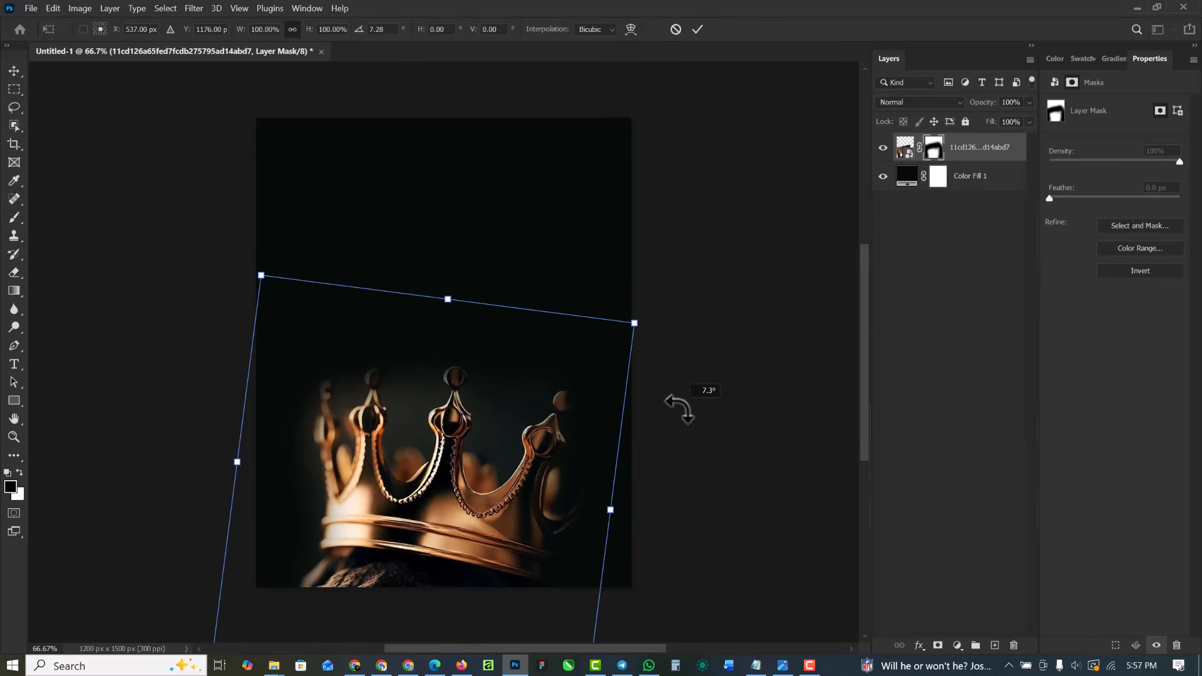
pyautogui.moveTo(413, 542); pyautogui.dragTo(418, 546)
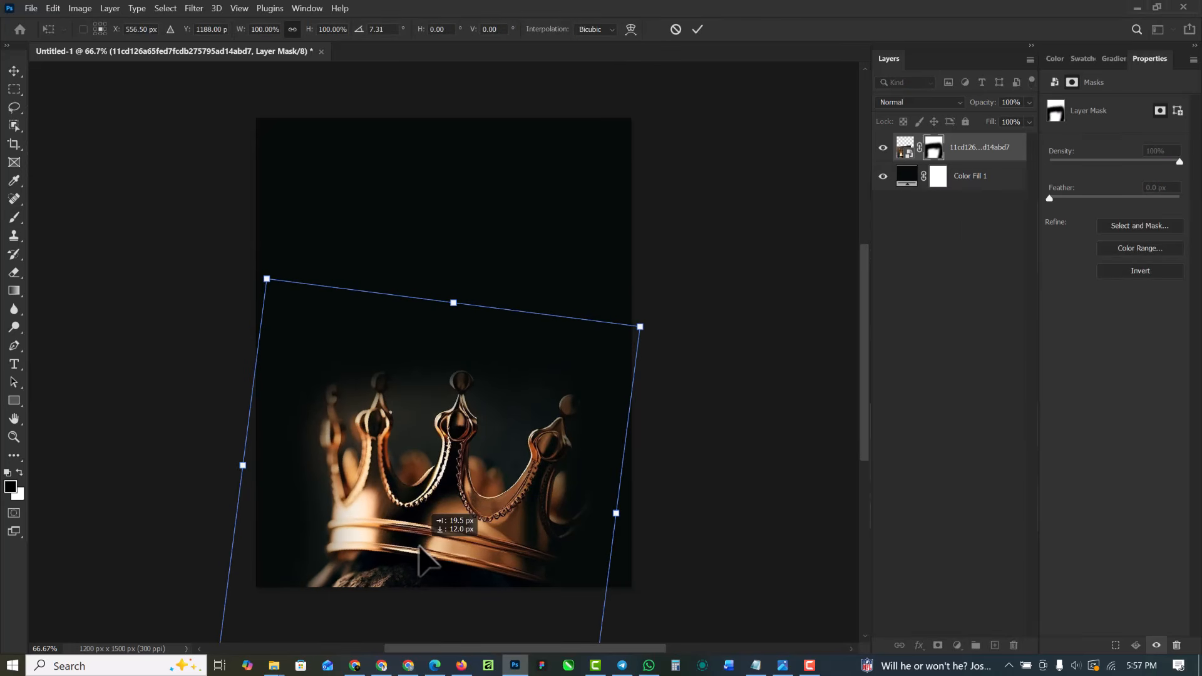
pyautogui.moveTo(647, 328); pyautogui.dragTo(657, 321)
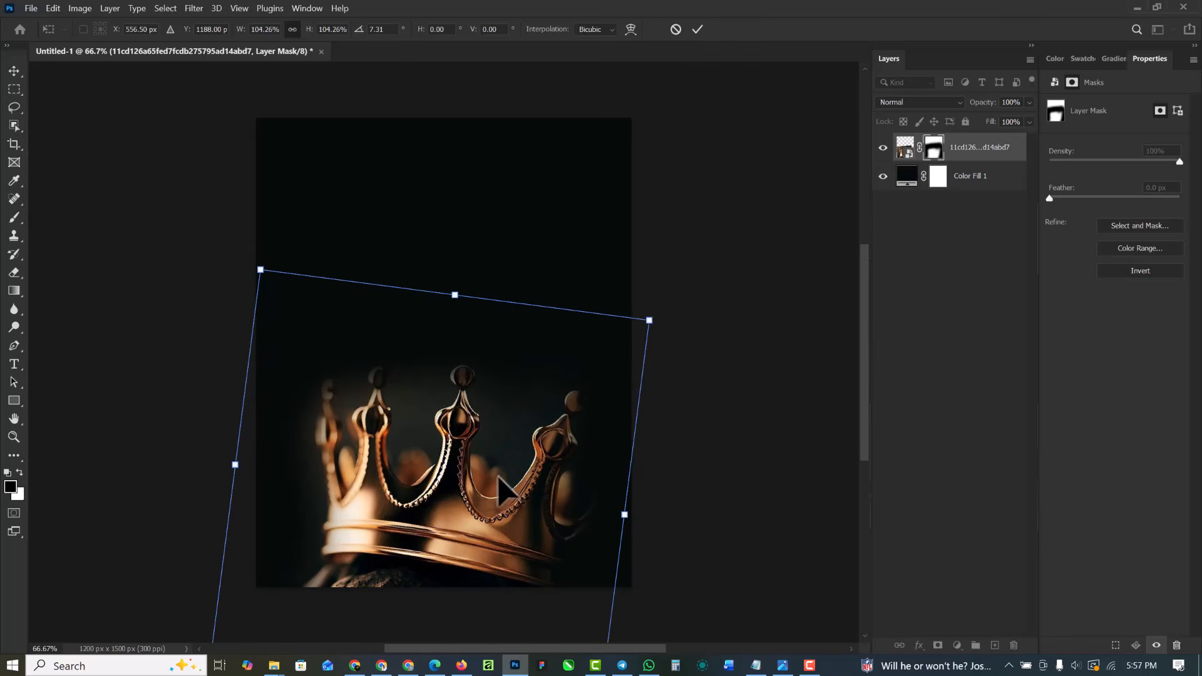
pyautogui.press('Return')
pyautogui.press('b')
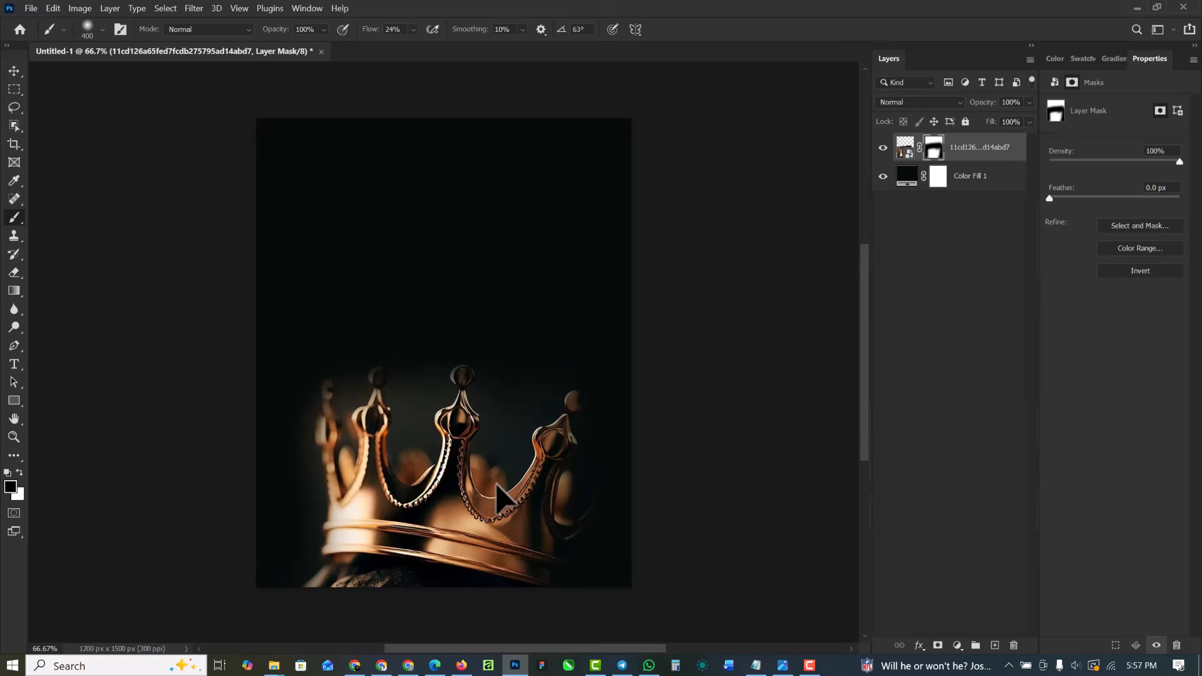
pyautogui.press('v')
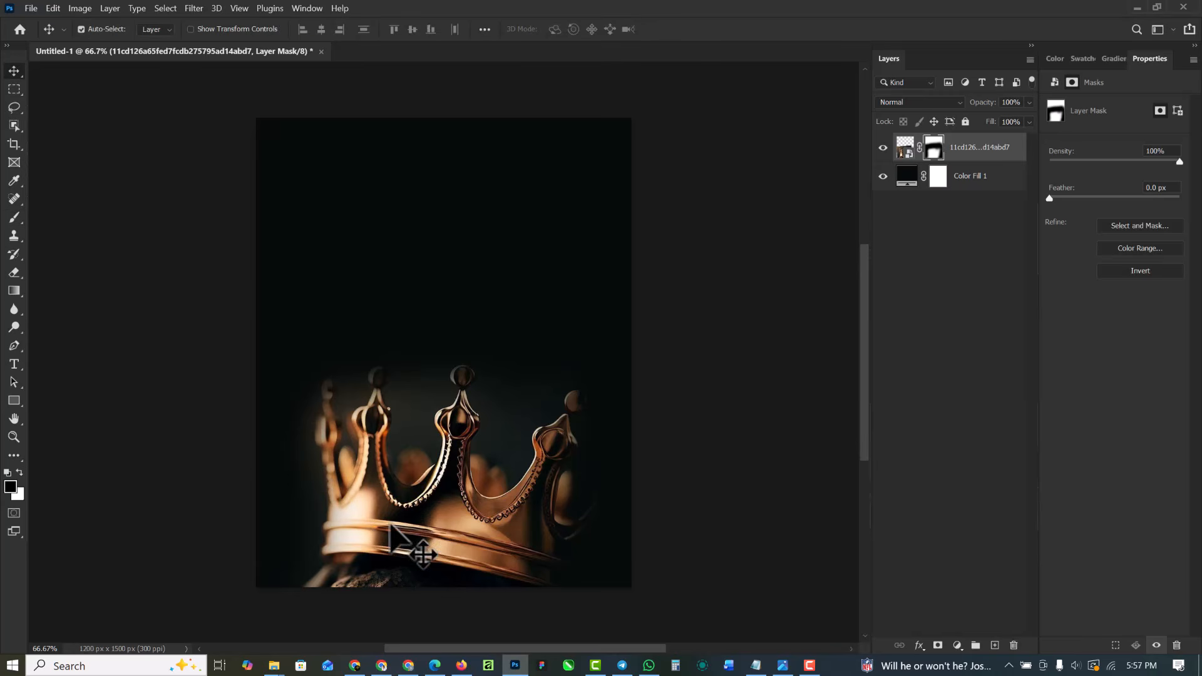
pyautogui.moveTo(424, 527); pyautogui.dragTo(410, 515)
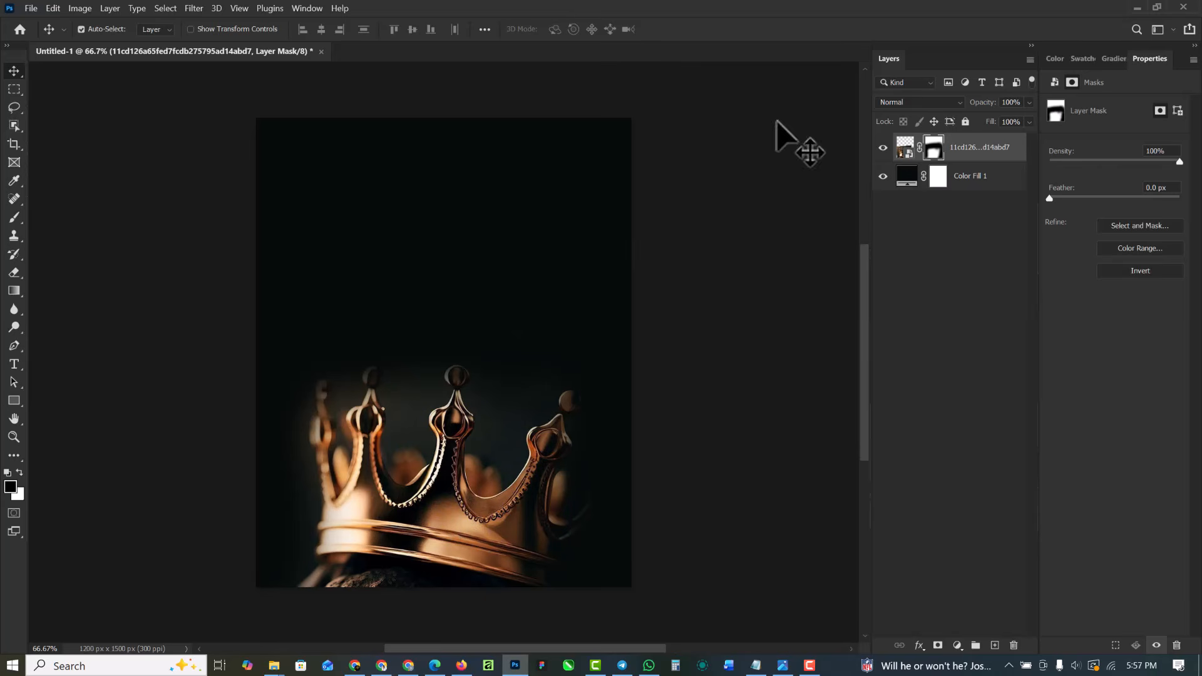
# Apply a Camera Raw filter to the crown image with Texture +66, Clarity +11, Vibrance +51 and Highlights +36
pyautogui.click(905, 151)
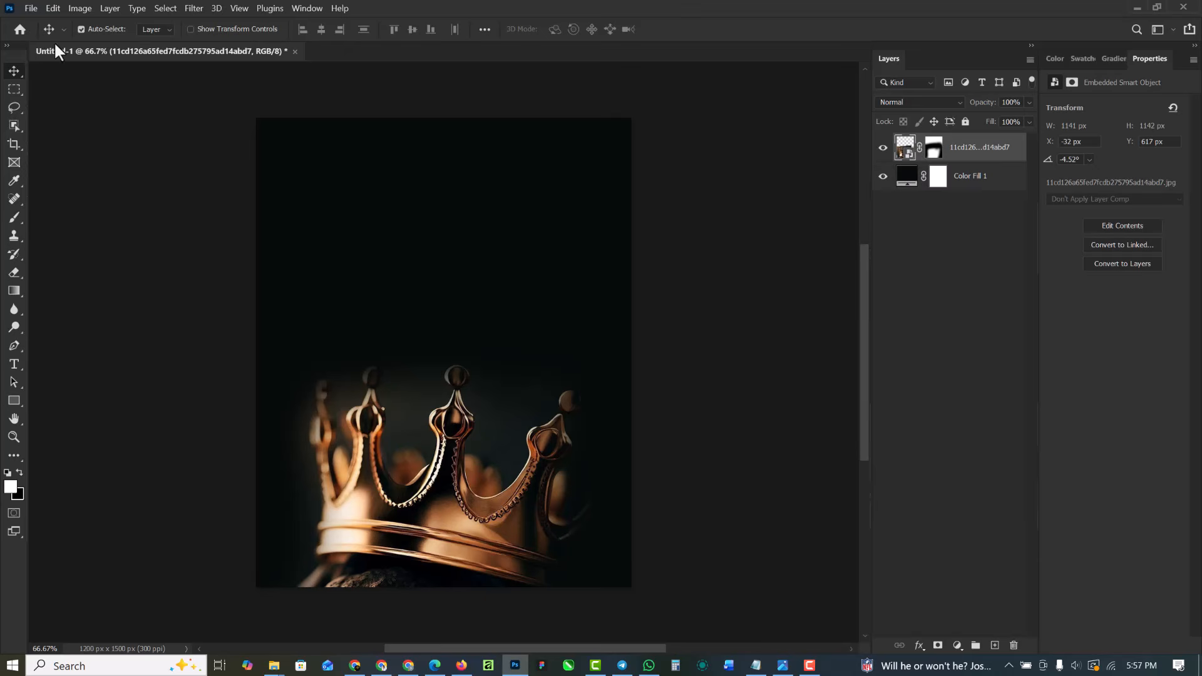
pyautogui.click(193, 9)
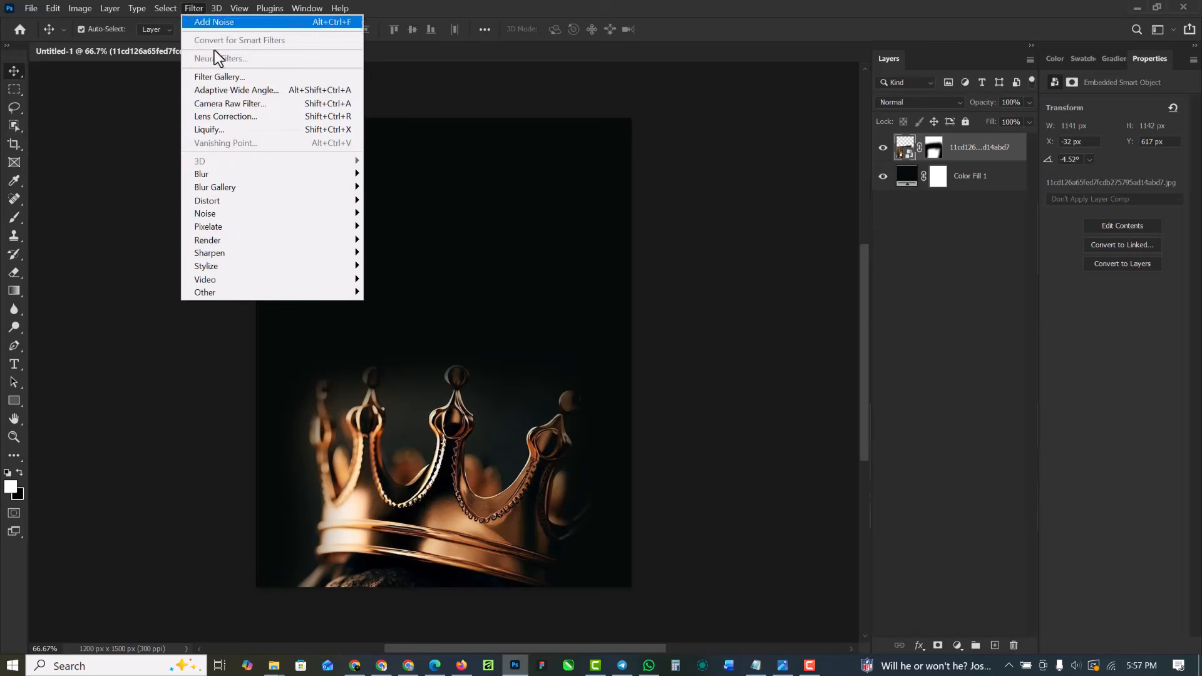
pyautogui.click(231, 103)
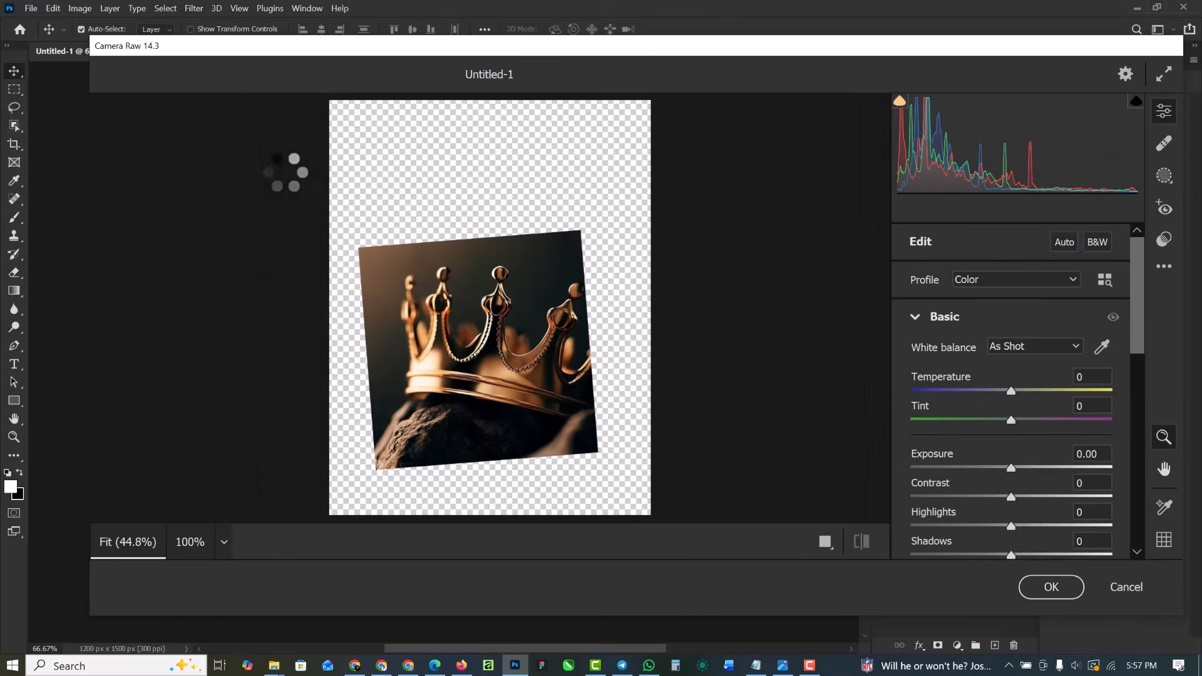
pyautogui.scroll(-3, 1026, 501)
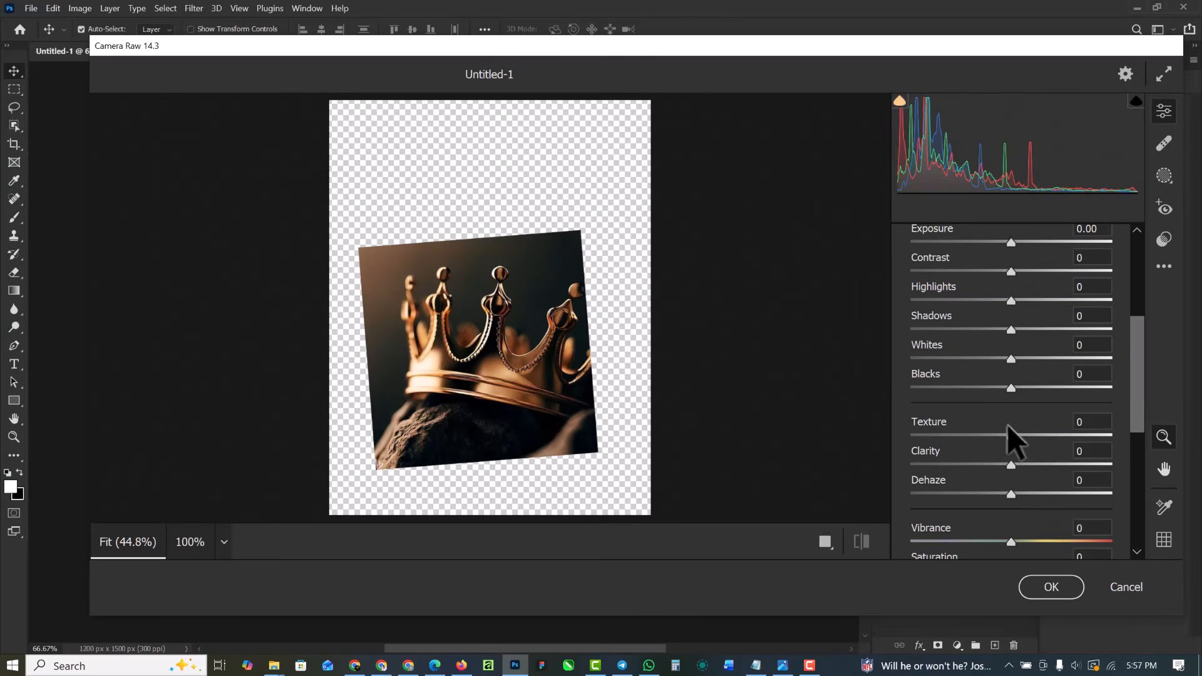
pyautogui.moveTo(1010, 434); pyautogui.dragTo(1077, 446)
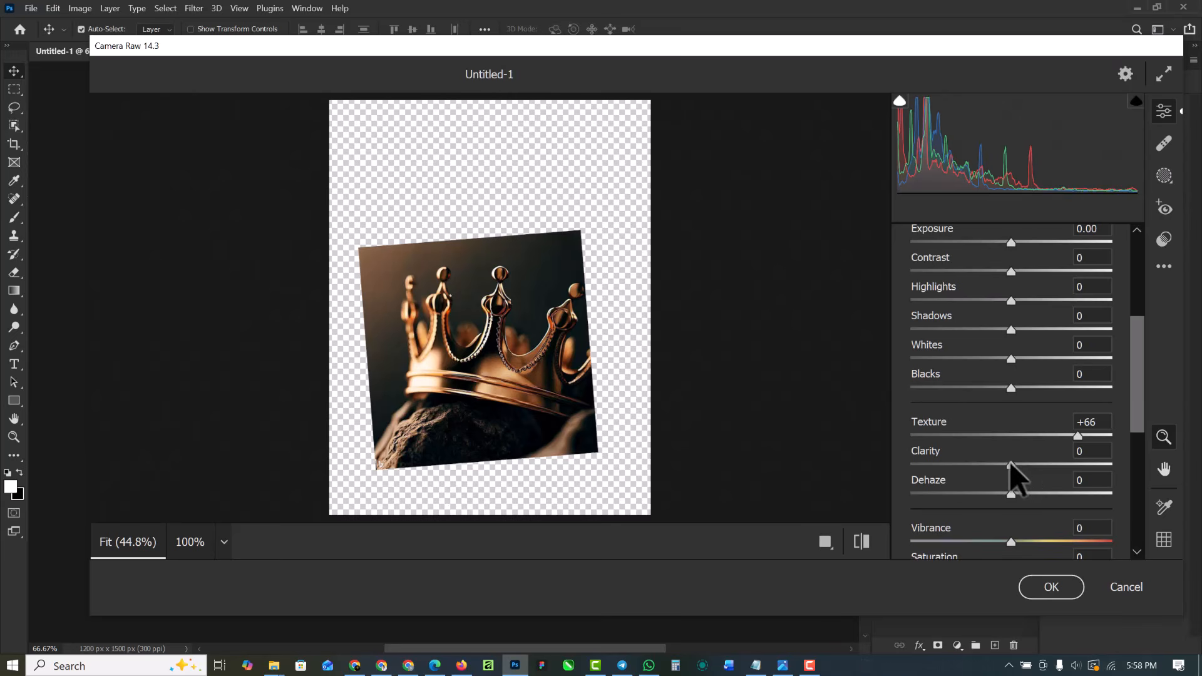
pyautogui.moveTo(1010, 463); pyautogui.dragTo(1022, 464)
pyautogui.scroll(-3, 1016, 504)
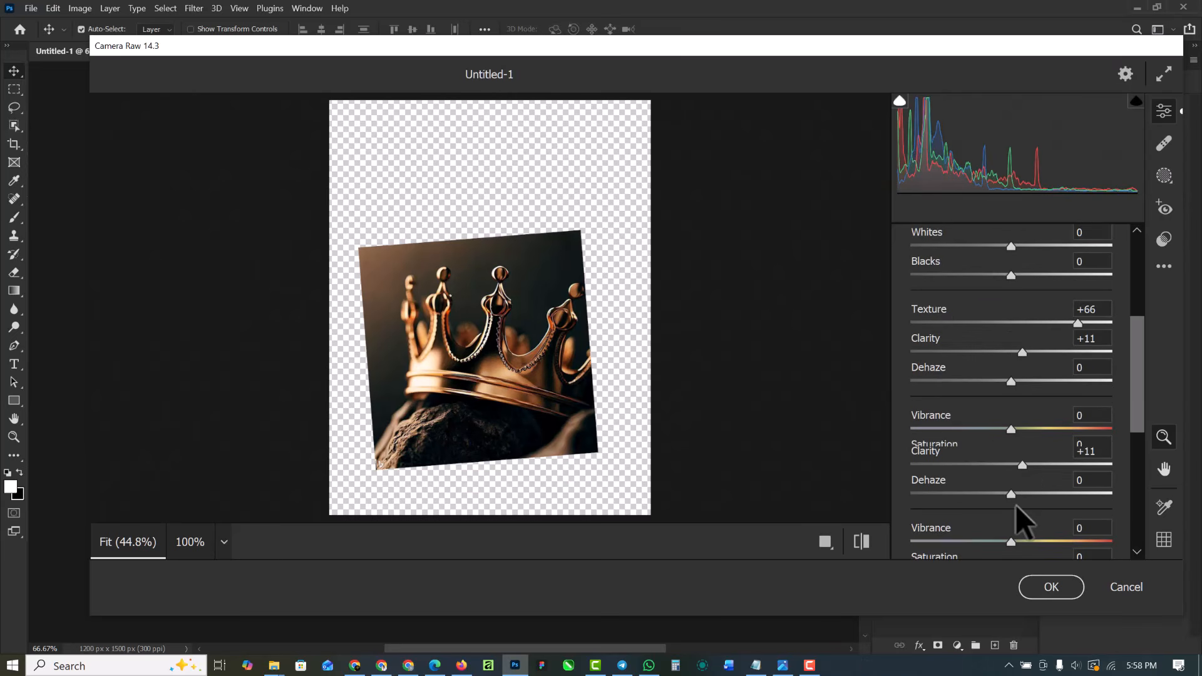
pyautogui.moveTo(1032, 430); pyautogui.dragTo(1062, 440)
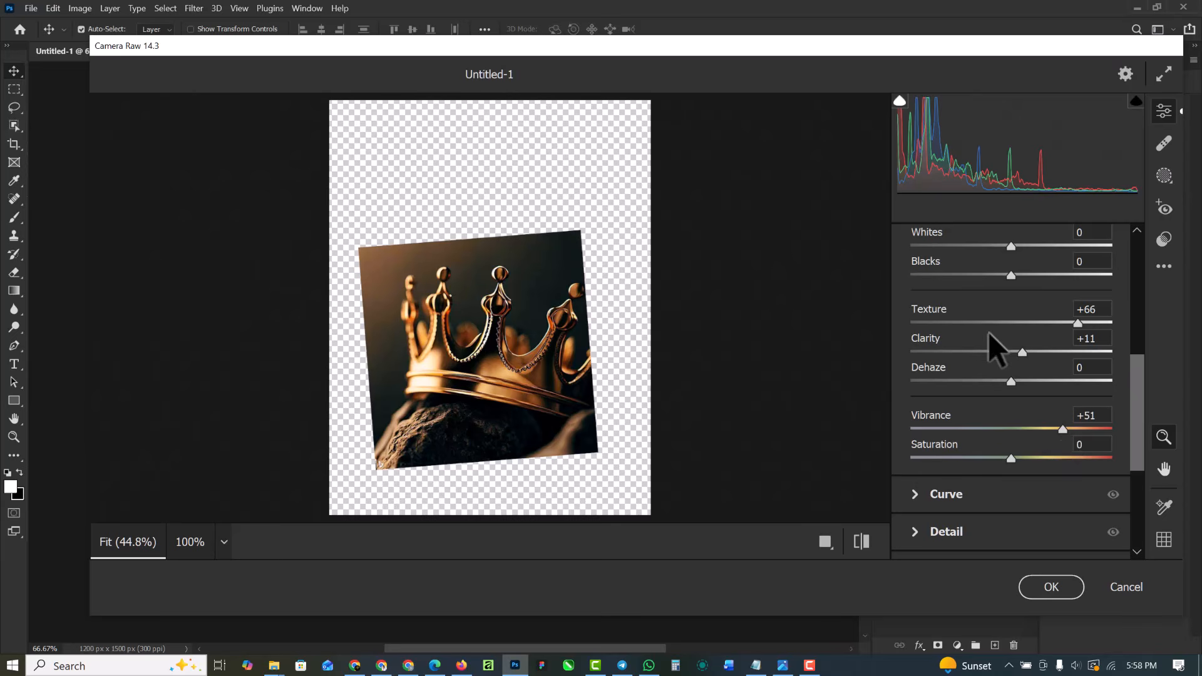
pyautogui.scroll(3, 989, 332)
pyautogui.moveTo(1011, 301); pyautogui.dragTo(1046, 302)
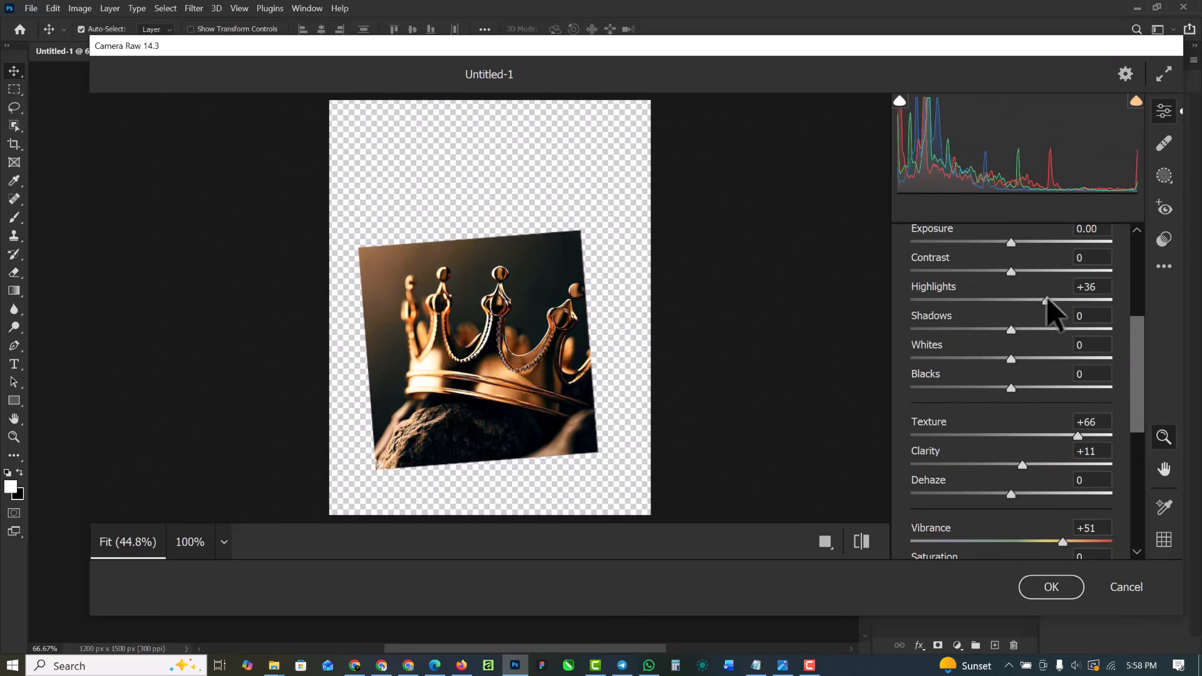
pyautogui.click(1051, 587)
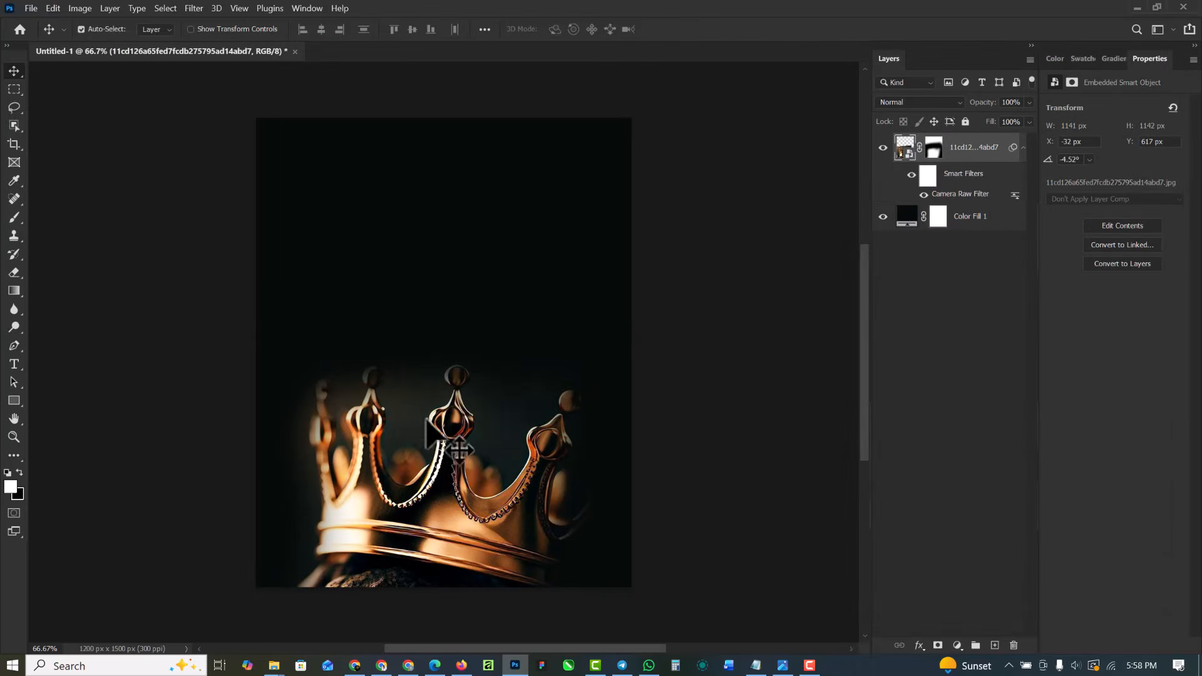
# Brush black on the crown layer's mask at 14% flow to soften and fade the crown's upper points into the background
pyautogui.click(932, 150)
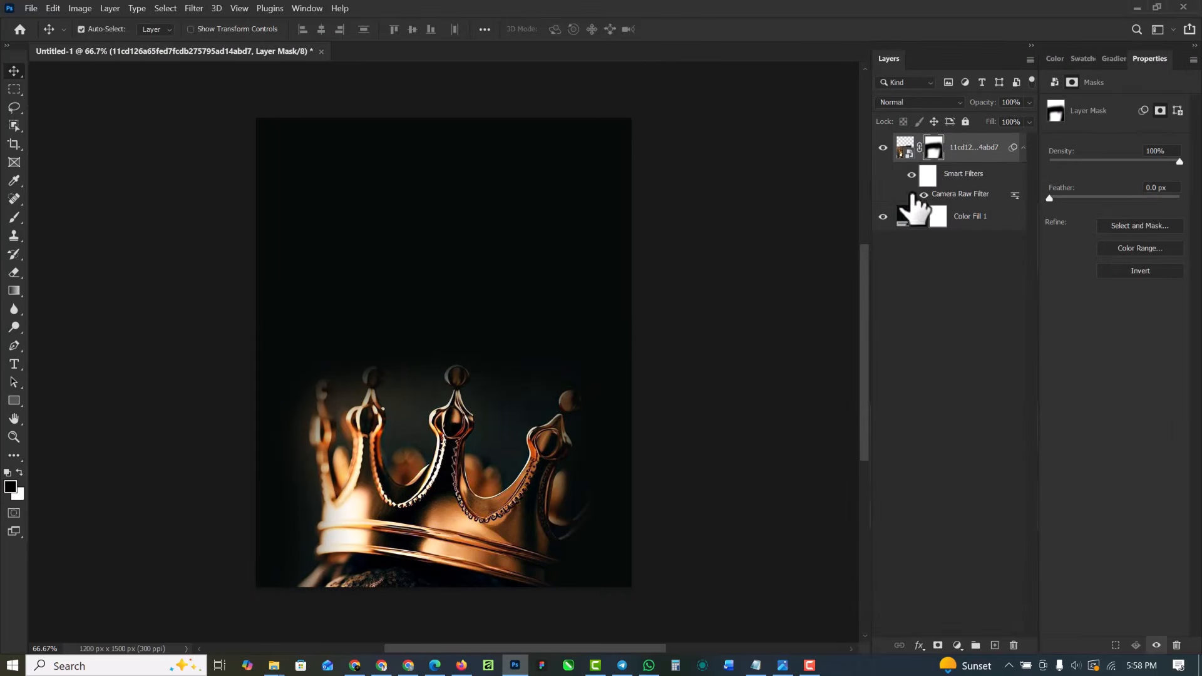
pyautogui.click(14, 217)
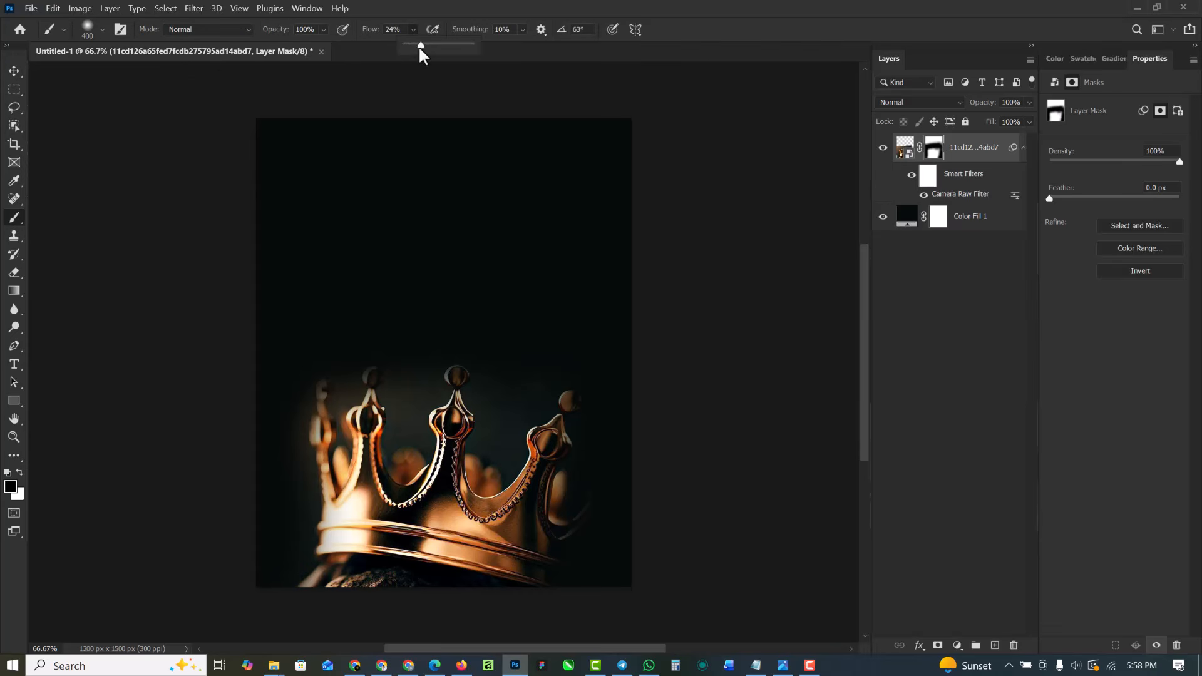
pyautogui.moveTo(419, 49); pyautogui.dragTo(414, 48)
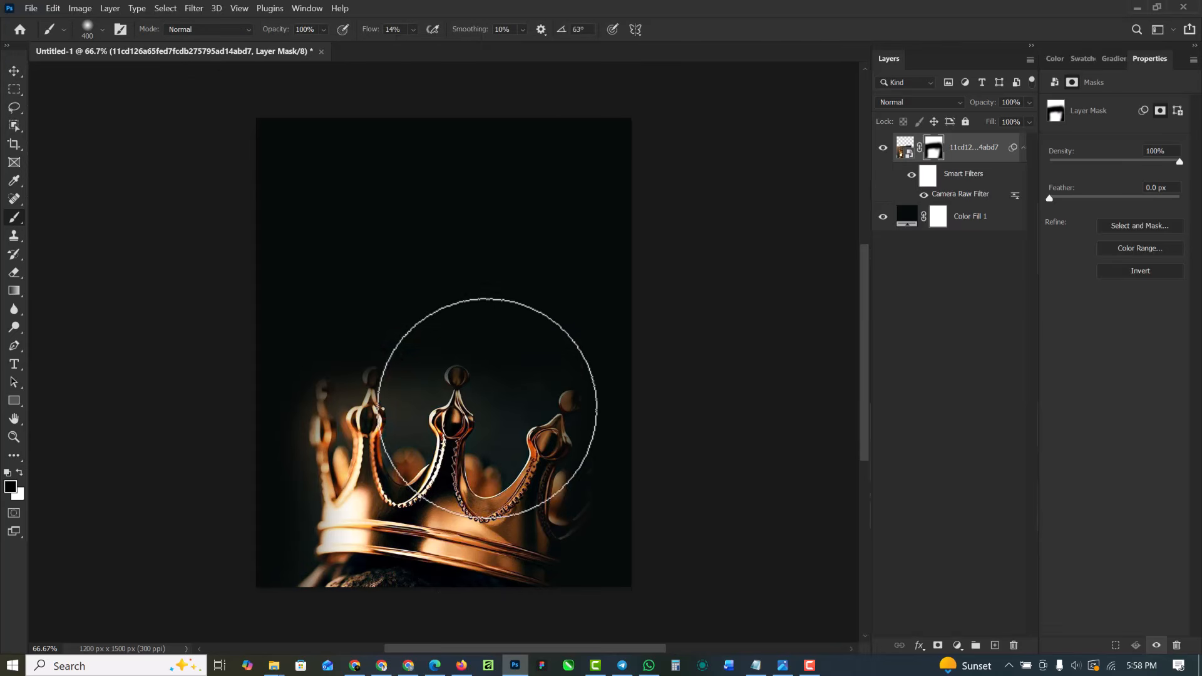
pyautogui.moveTo(412, 438)
pyautogui.mouseDown()
pyautogui.moveTo(397, 389)
pyautogui.moveTo(365, 434)
pyautogui.moveTo(349, 408)
pyautogui.moveTo(323, 405)
pyautogui.mouseUp()
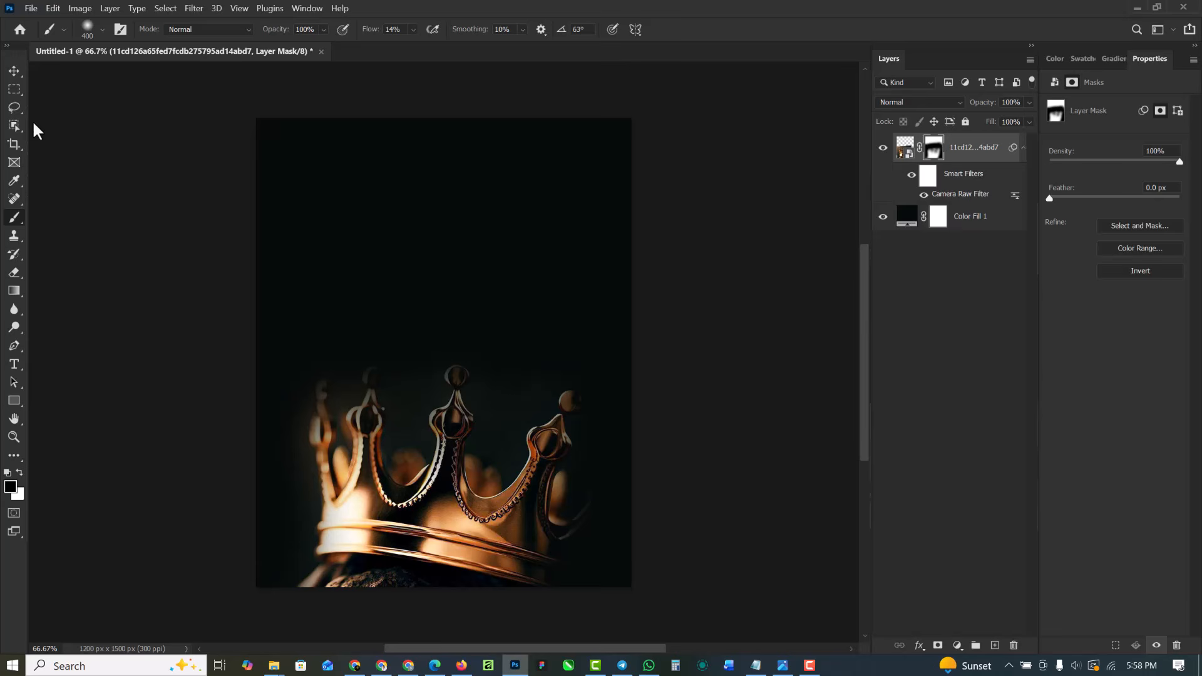
pyautogui.click(13, 76)
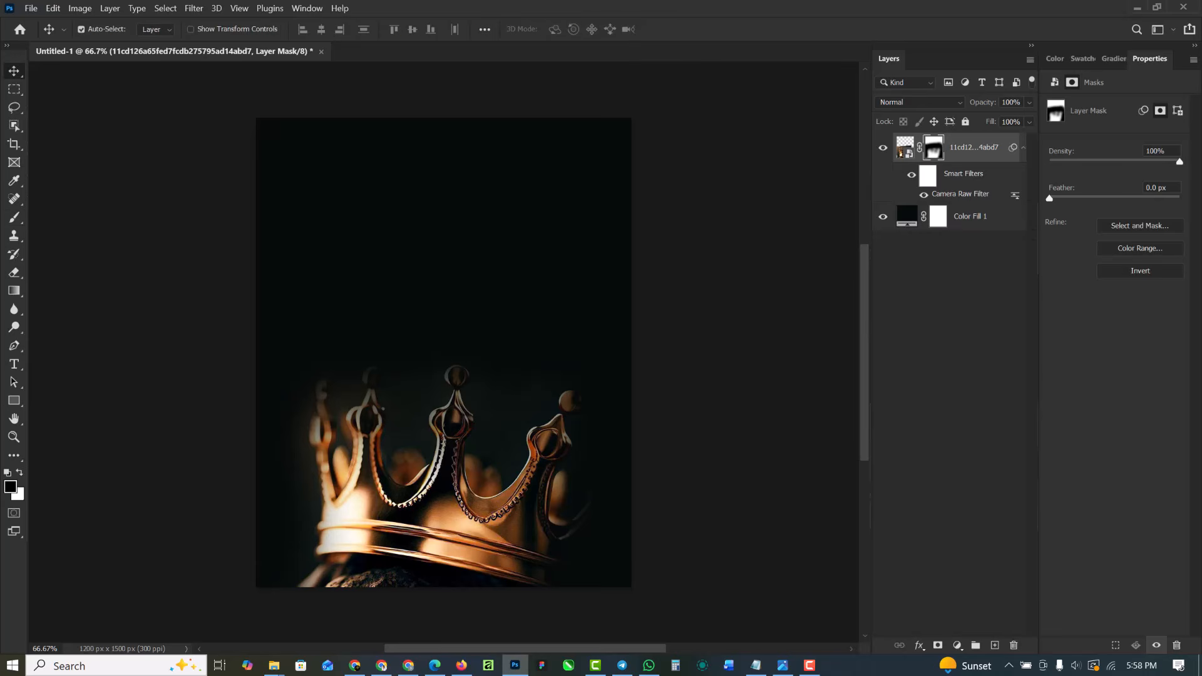
# Place the glowing crown-and-clouds image from the BEFORE THE THRONE folder, scale it to about 12%, and align it with the canvas's upper edge
pyautogui.moveTo(272, 668)
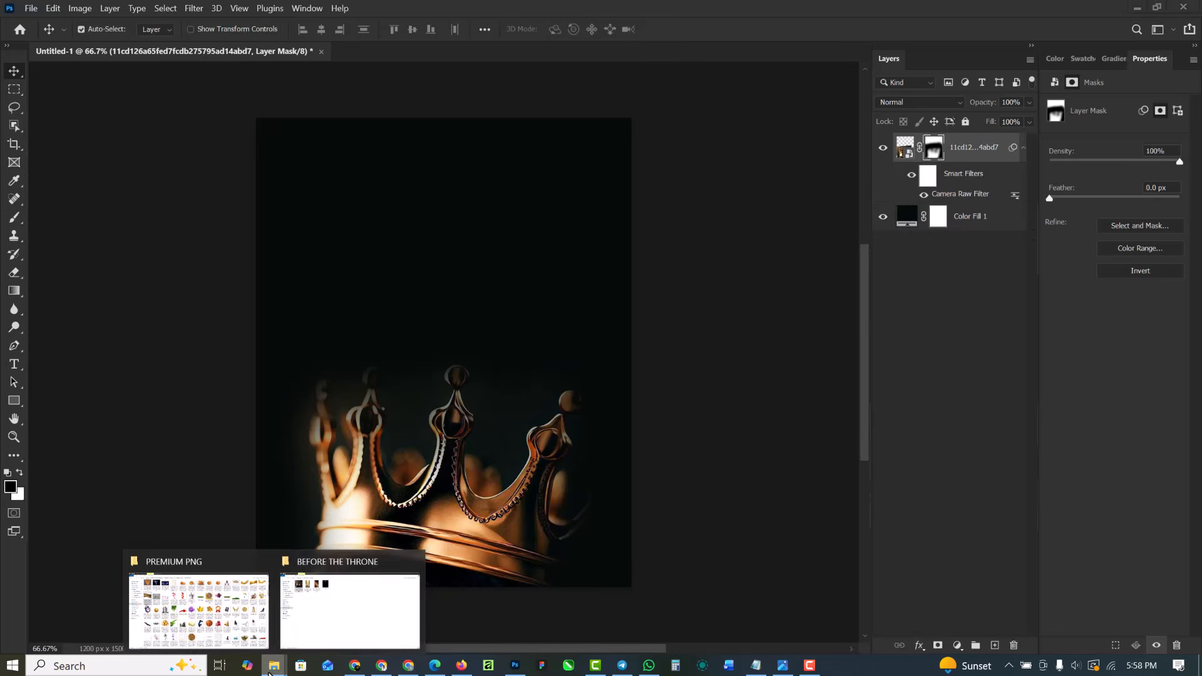
pyautogui.click(341, 615)
pyautogui.click(237, 113)
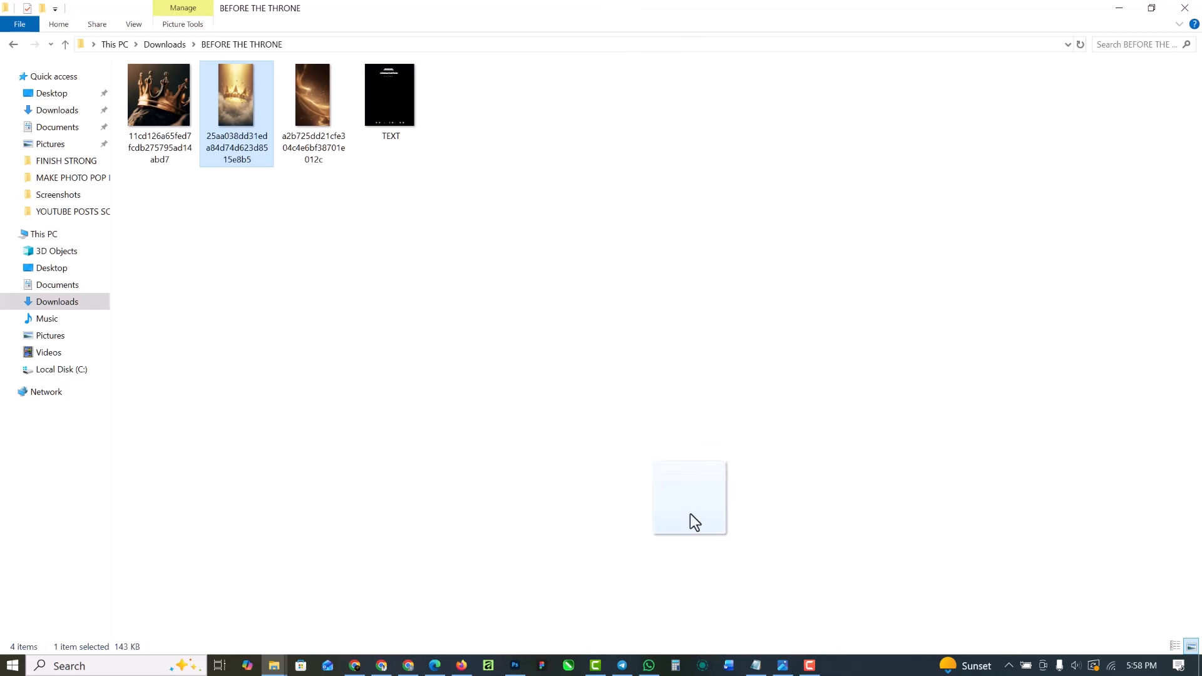
pyautogui.moveTo(588, 557); pyautogui.dragTo(441, 283)
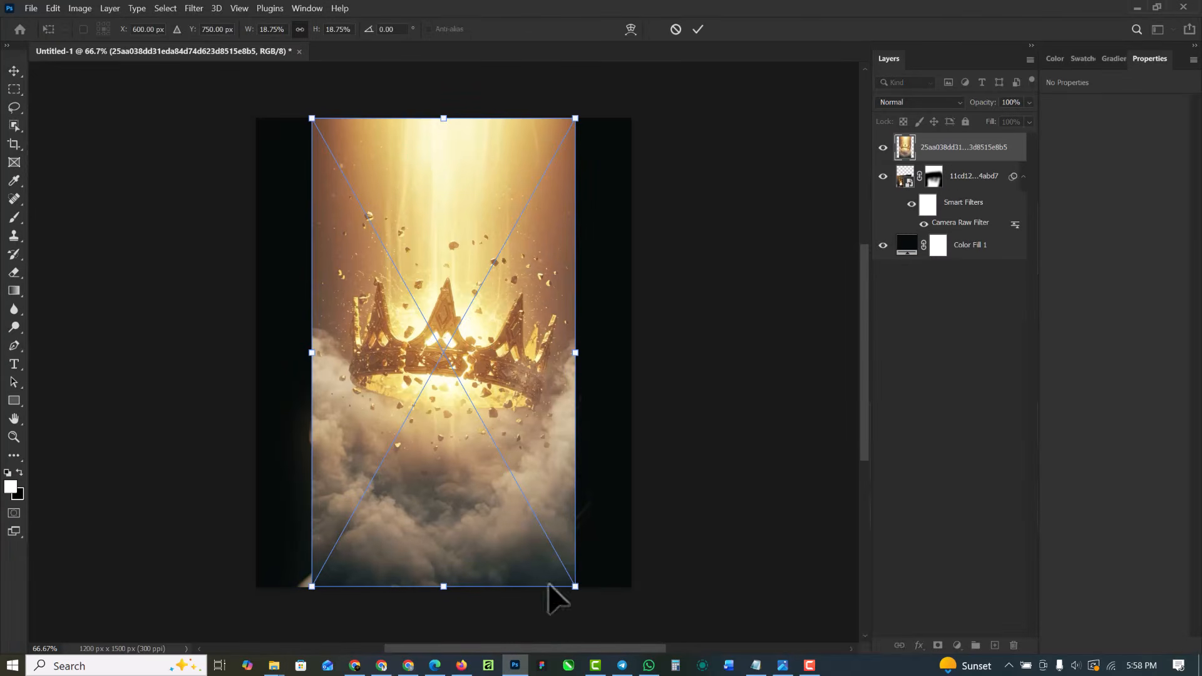
pyautogui.moveTo(574, 587); pyautogui.dragTo(524, 501)
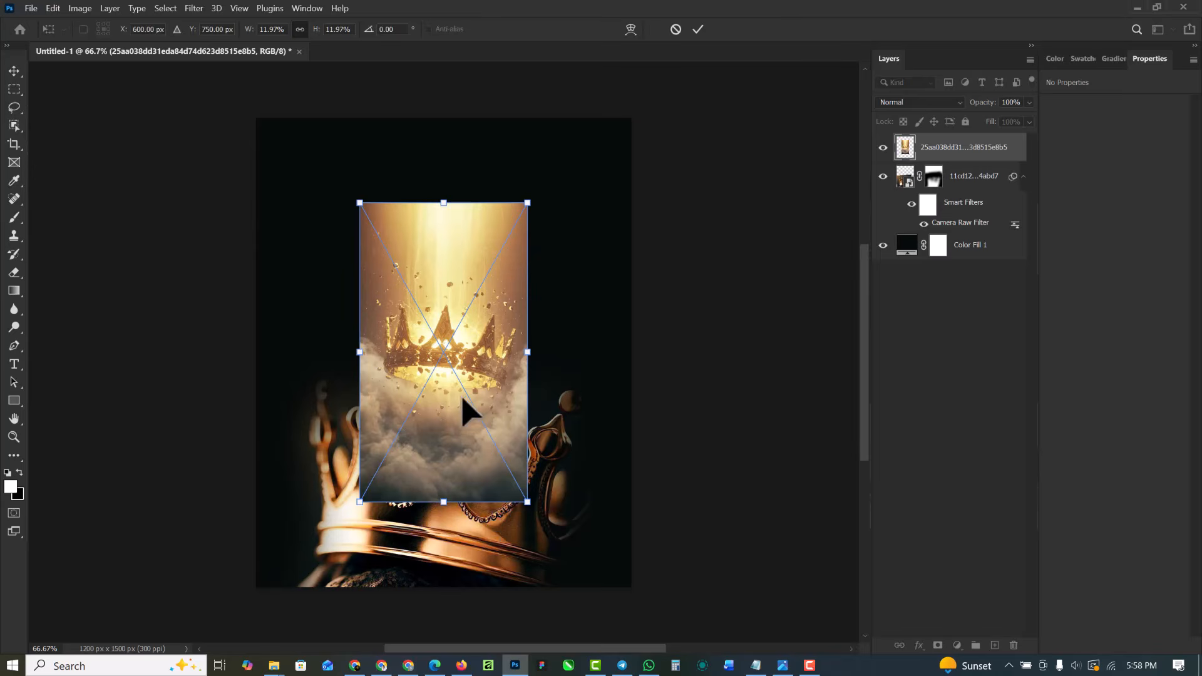
pyautogui.moveTo(461, 408); pyautogui.dragTo(469, 309)
pyautogui.press('Return')
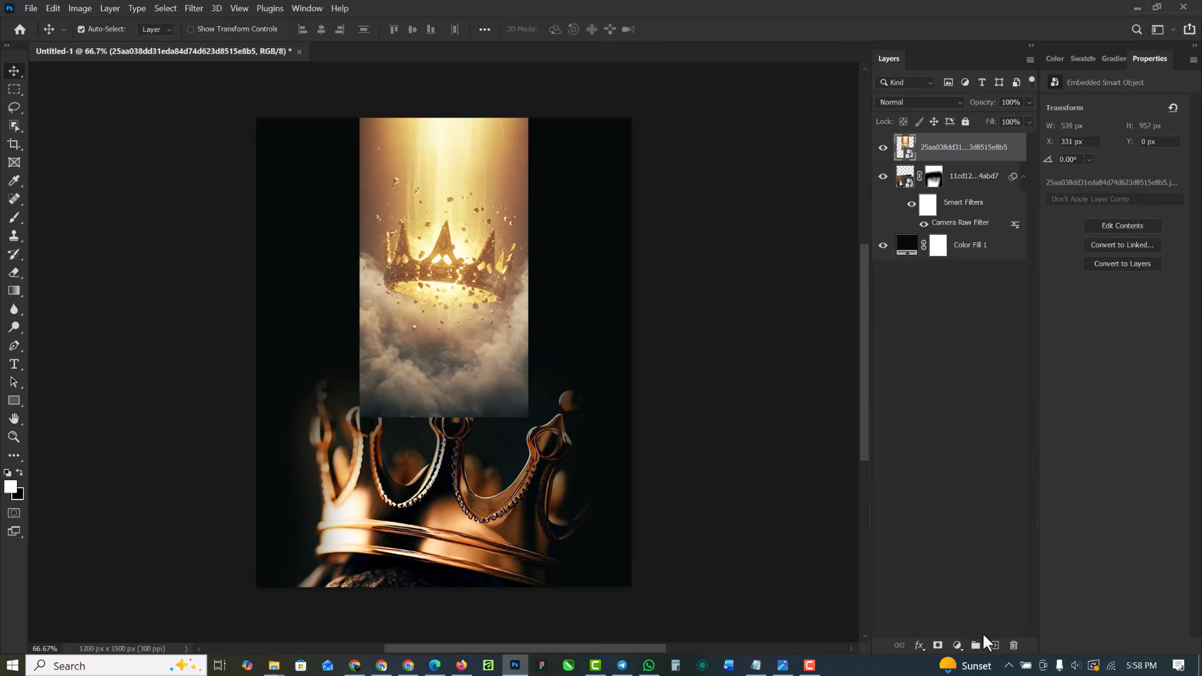
# Add a layer mask to the placed image and brush black at 100% flow over its crown and clouds, keeping only the upper light
pyautogui.click(937, 646)
pyautogui.scroll(2, 357, 191)
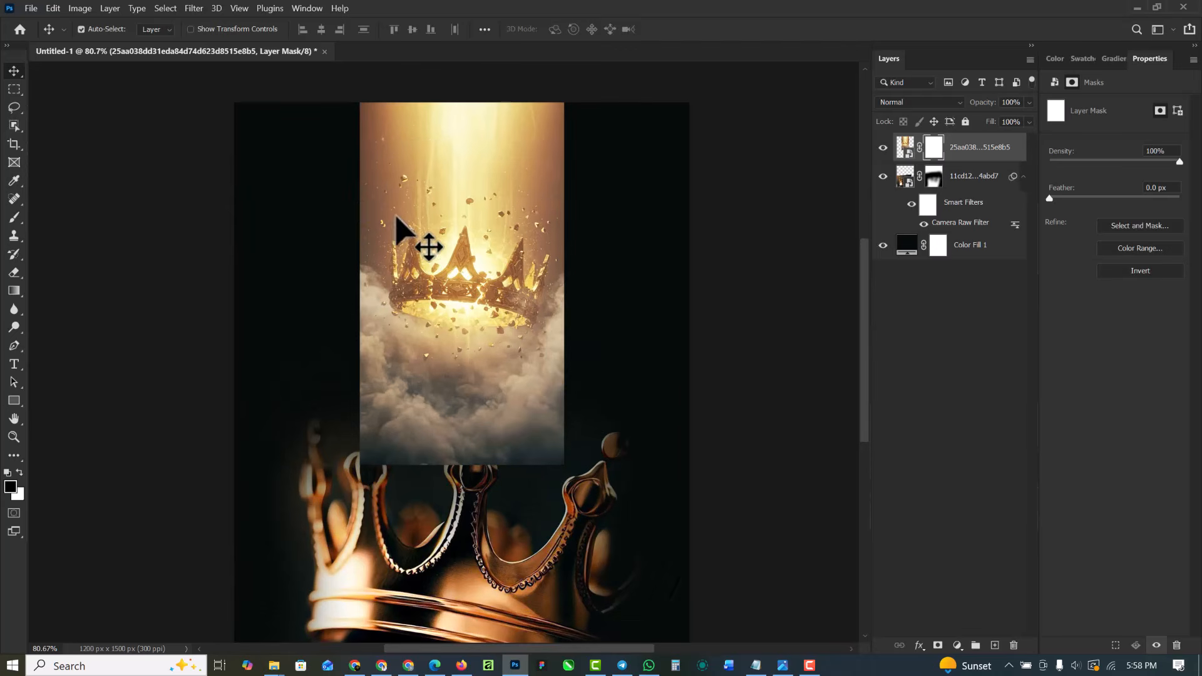
pyautogui.press('b')
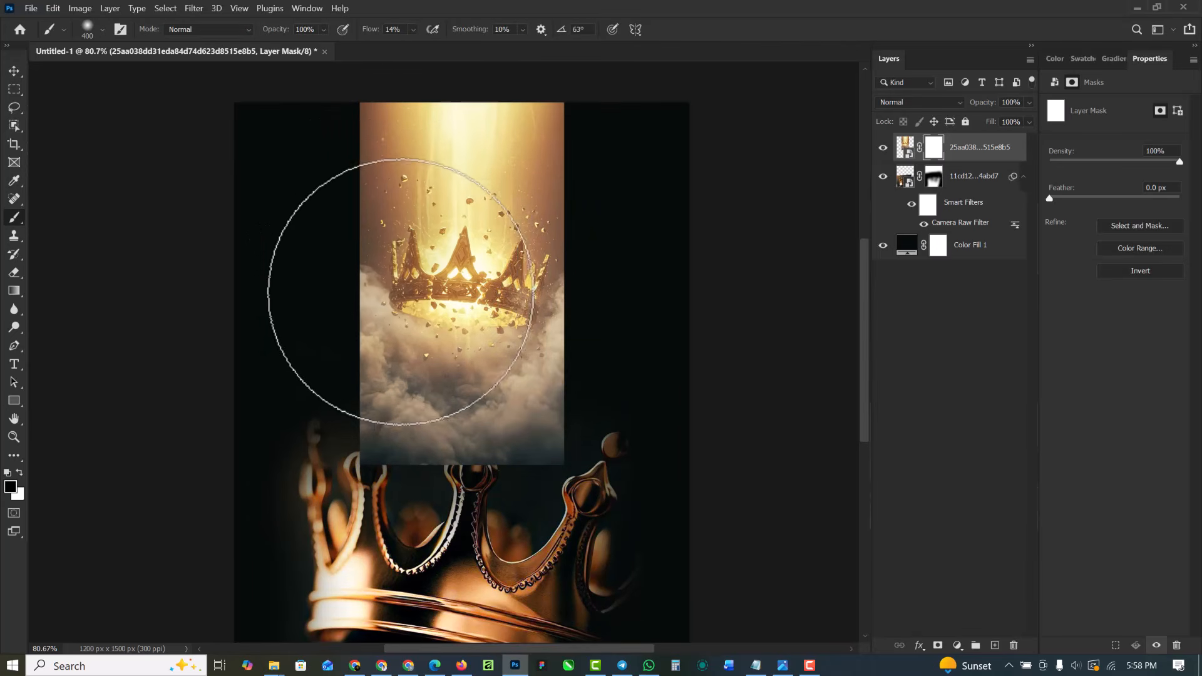
pyautogui.click(423, 255)
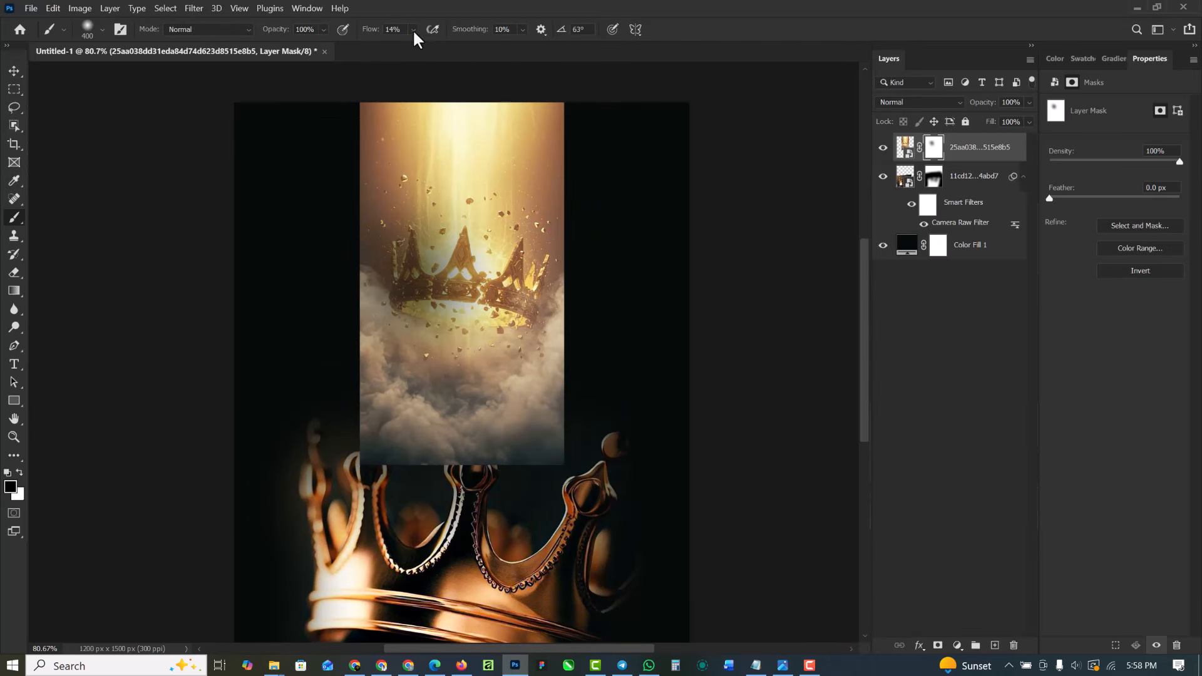
pyautogui.moveTo(488, 301)
pyautogui.mouseDown()
pyautogui.moveTo(354, 248)
pyautogui.moveTo(475, 308)
pyautogui.moveTo(596, 313)
pyautogui.moveTo(381, 363)
pyautogui.moveTo(494, 297)
pyautogui.moveTo(572, 277)
pyautogui.moveTo(412, 295)
pyautogui.moveTo(361, 275)
pyautogui.moveTo(614, 304)
pyautogui.moveTo(629, 289)
pyautogui.moveTo(400, 404)
pyautogui.moveTo(413, 382)
pyautogui.moveTo(388, 397)
pyautogui.moveTo(544, 451)
pyautogui.mouseUp()
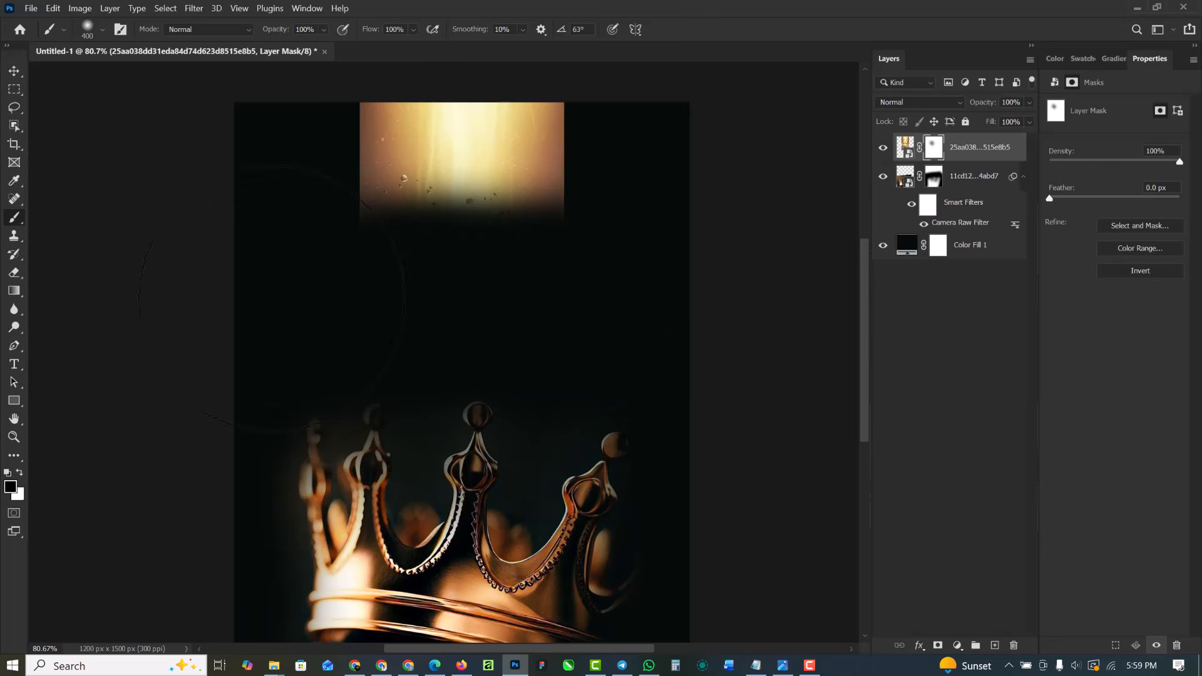
pyautogui.scroll(-1, 324, 315)
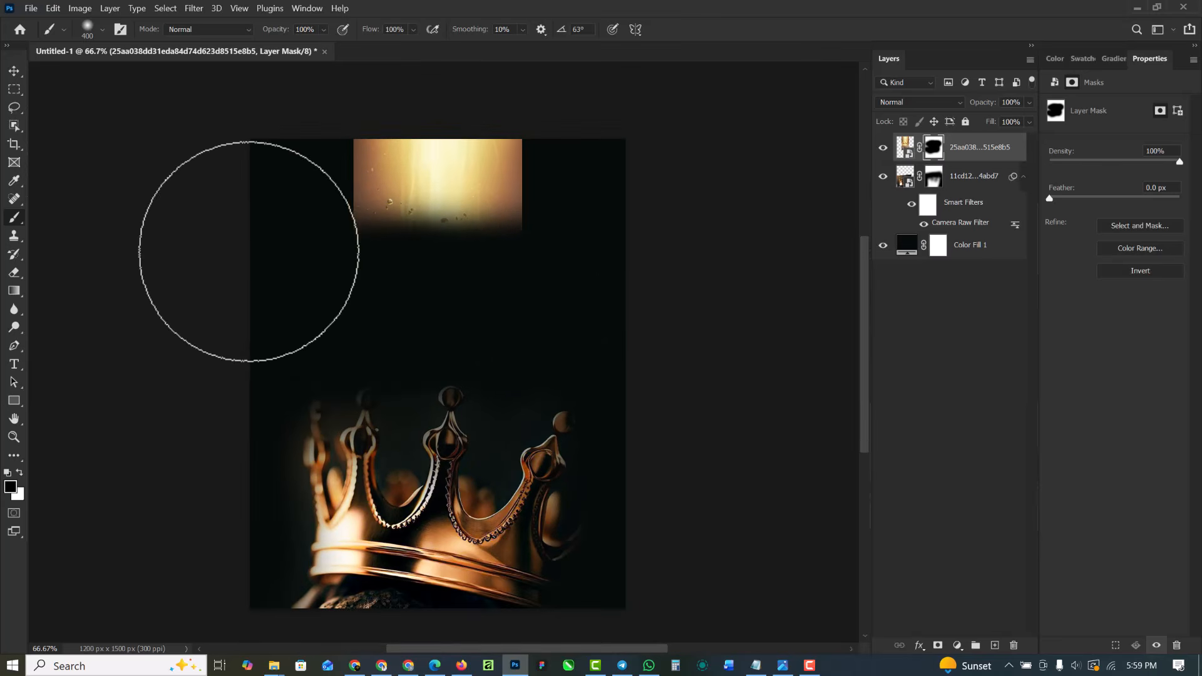
# Stretch the masked light image downward to about 387% height so the beam reaches the crown
pyautogui.click(14, 73)
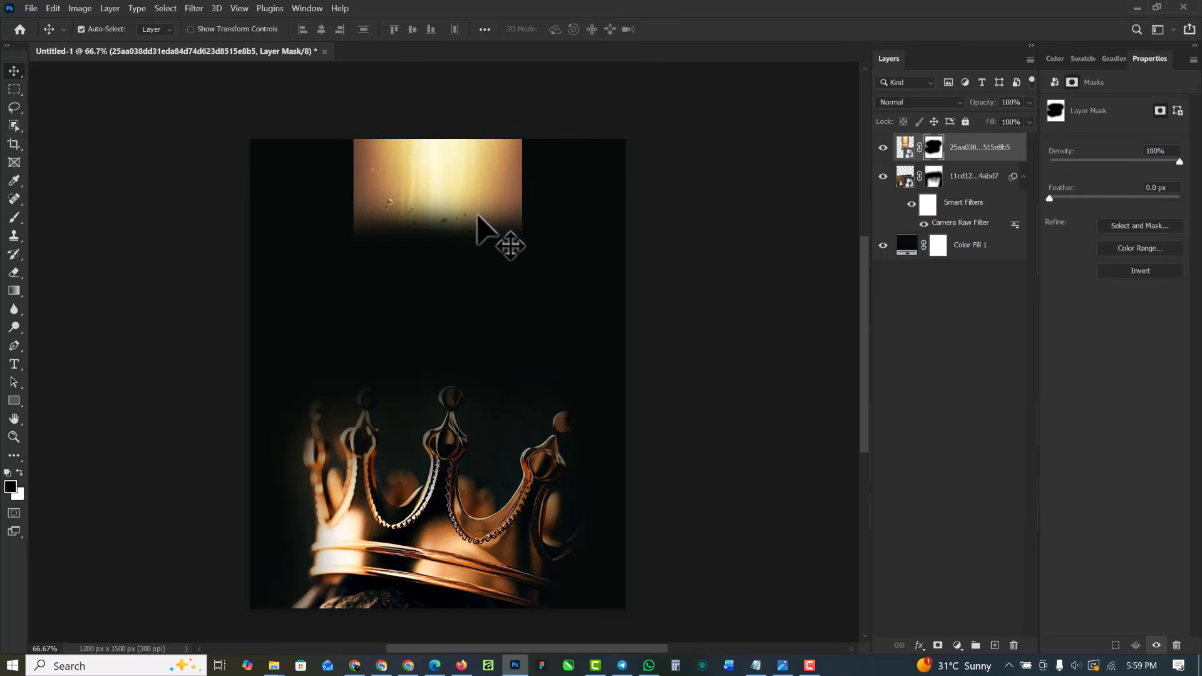
pyautogui.hotkey('ctrl', 't')
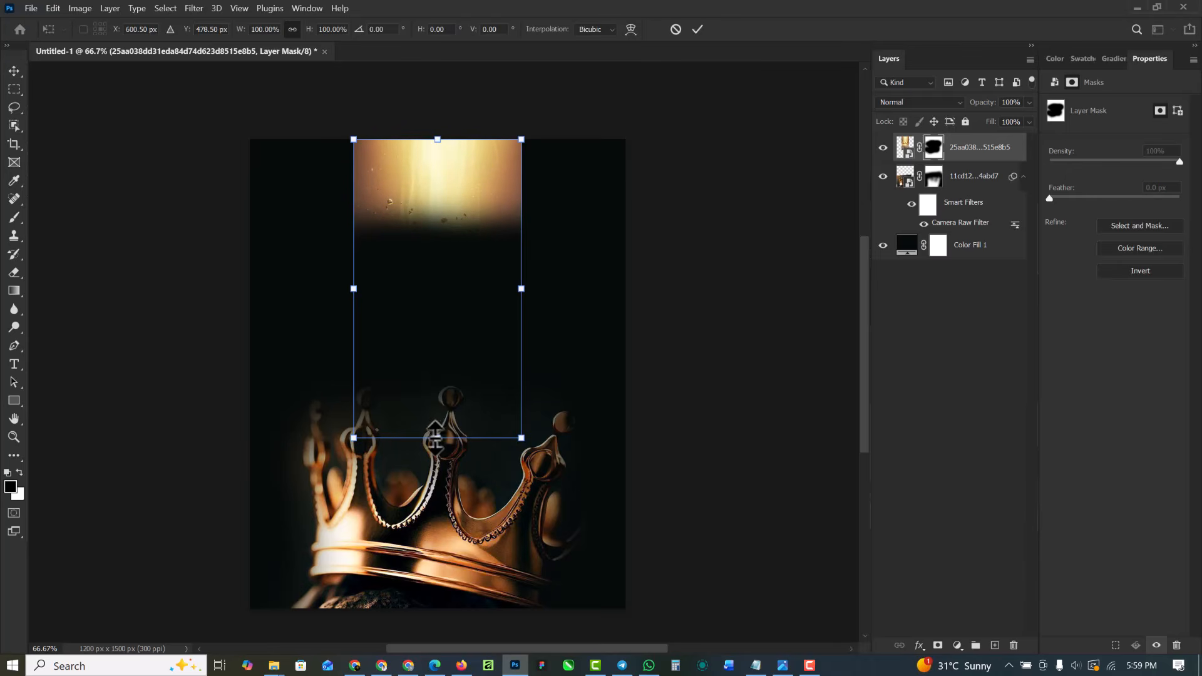
pyautogui.scroll(-2, 436, 439)
pyautogui.moveTo(438, 437); pyautogui.dragTo(437, 585)
pyautogui.scroll(-2, 456, 201)
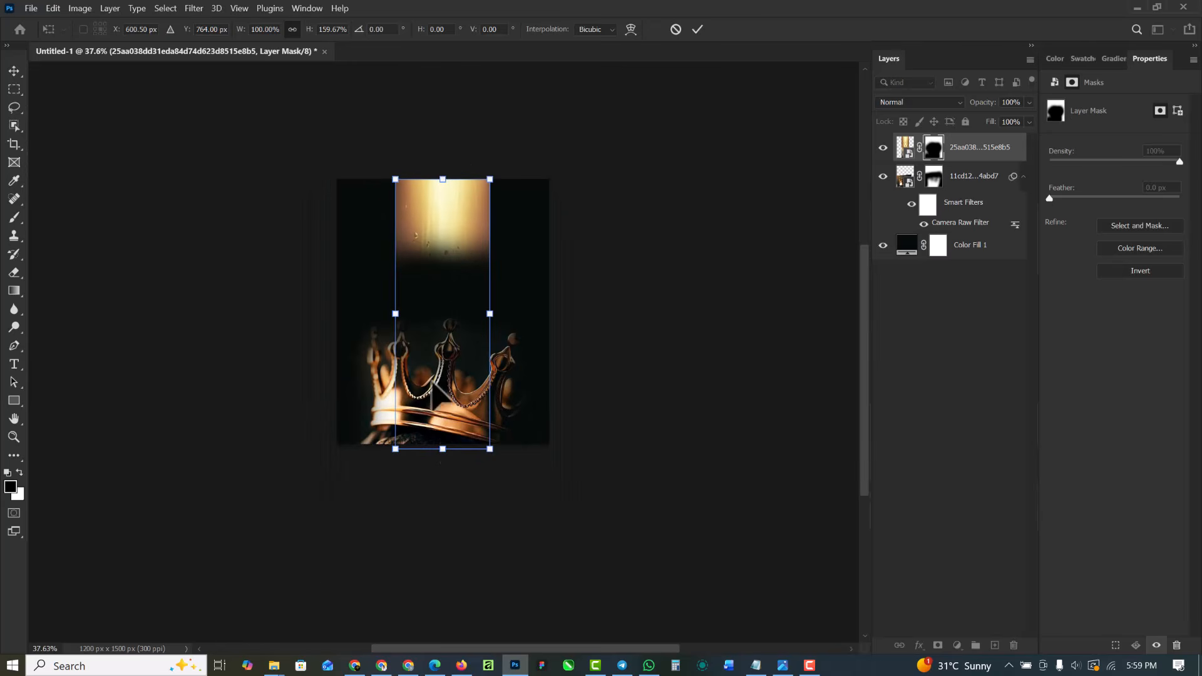
pyautogui.moveTo(449, 451); pyautogui.dragTo(460, 597)
pyautogui.moveTo(453, 606); pyautogui.dragTo(453, 595)
pyautogui.scroll(-4, 457, 266)
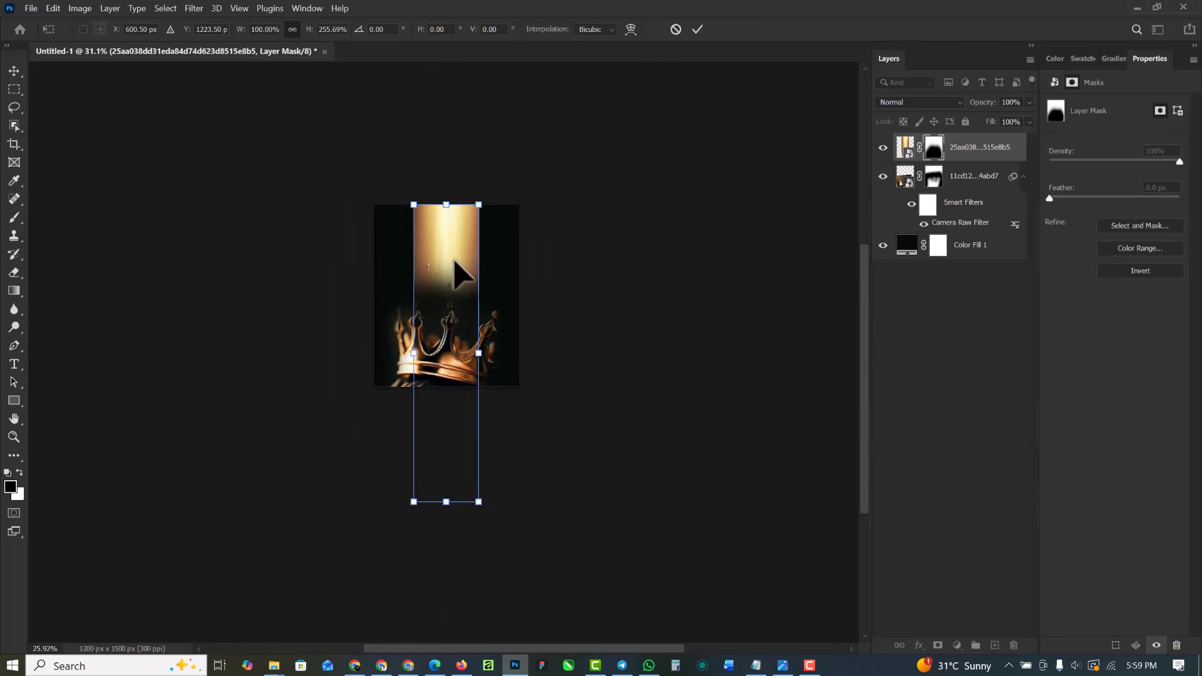
pyautogui.moveTo(448, 443); pyautogui.dragTo(470, 559)
pyautogui.scroll(6, 457, 246)
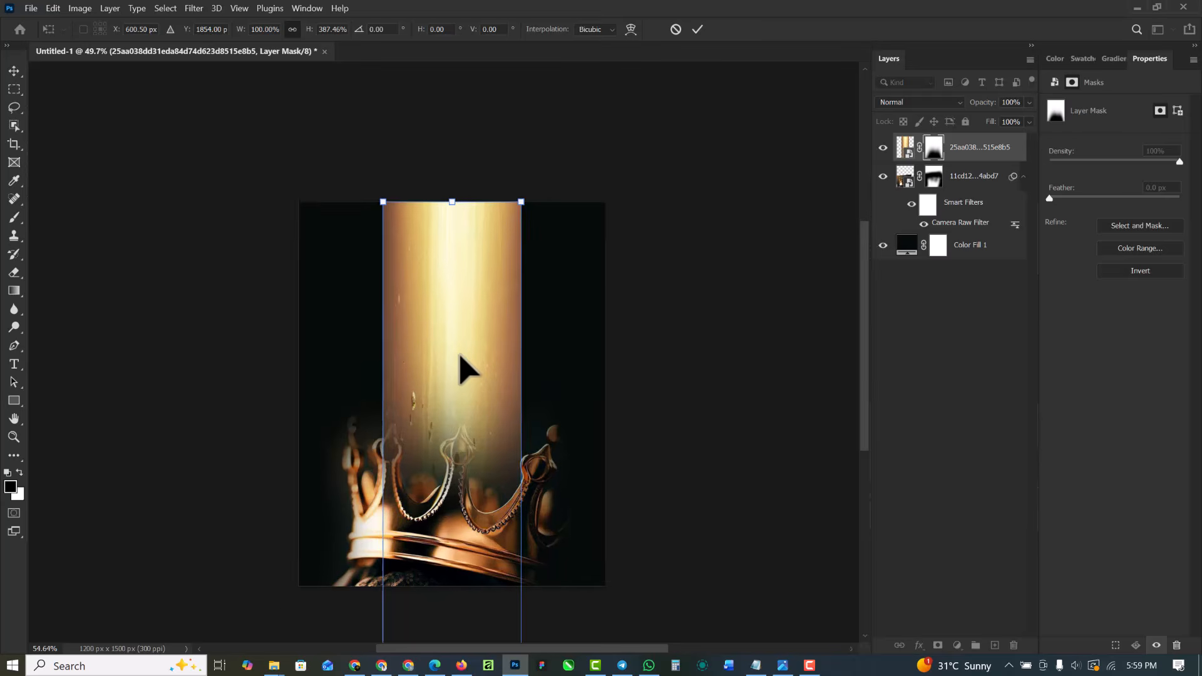
pyautogui.scroll(1, 469, 369)
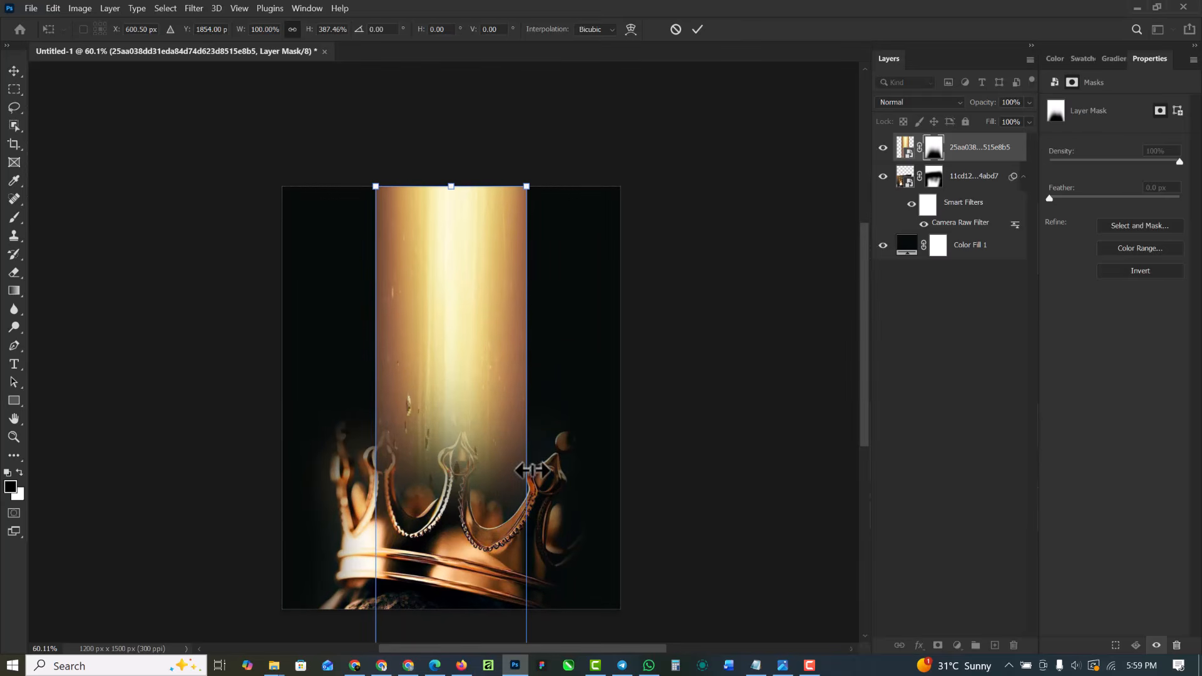
# Narrow the light beam symmetrically to about 59% width and apply the transformation
pyautogui.scroll(-3, 507, 360)
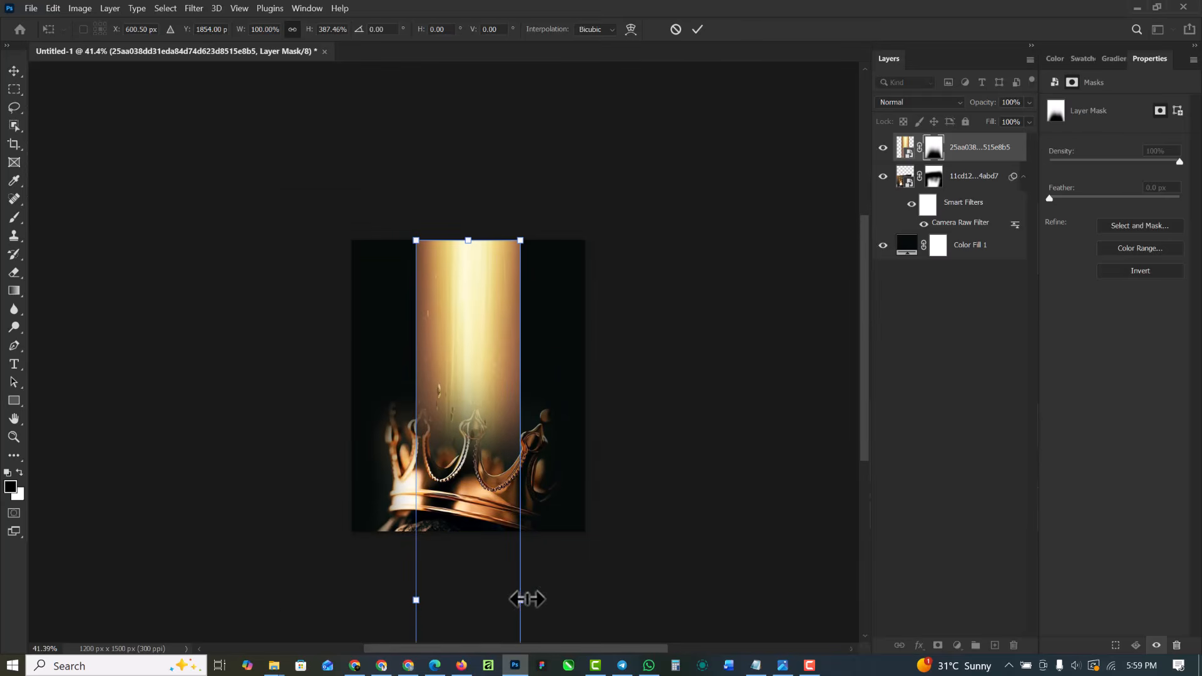
pyautogui.moveTo(527, 599); pyautogui.dragTo(446, 600)
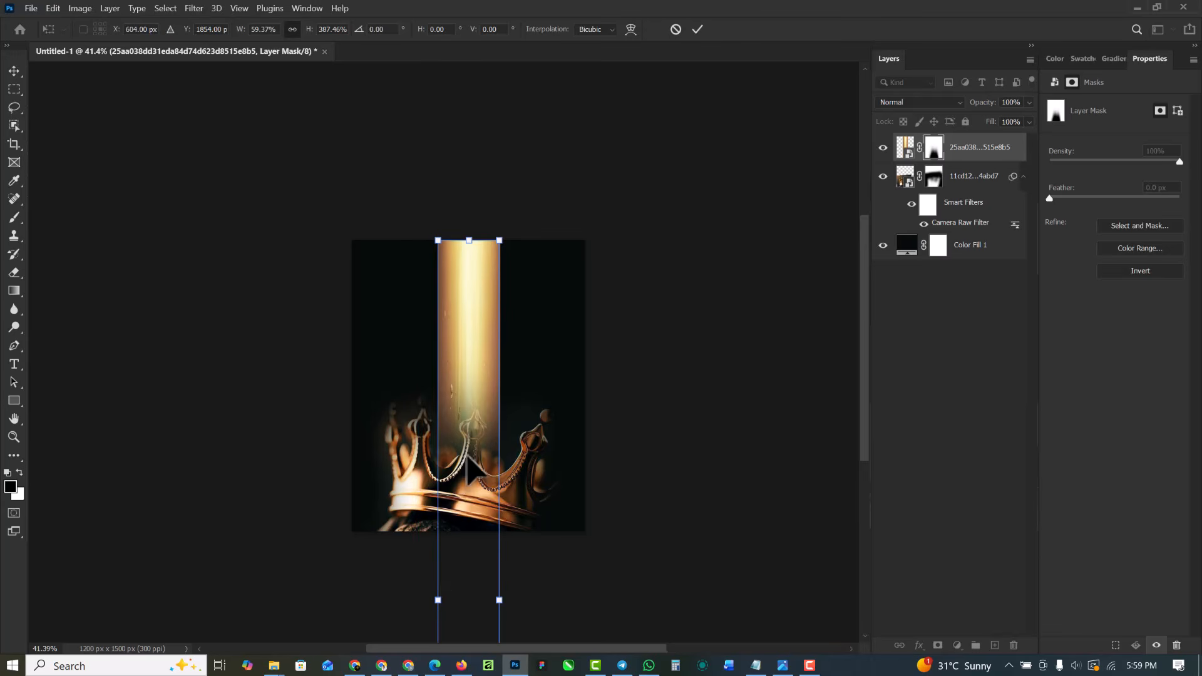
pyautogui.scroll(3, 442, 317)
pyautogui.press('Return')
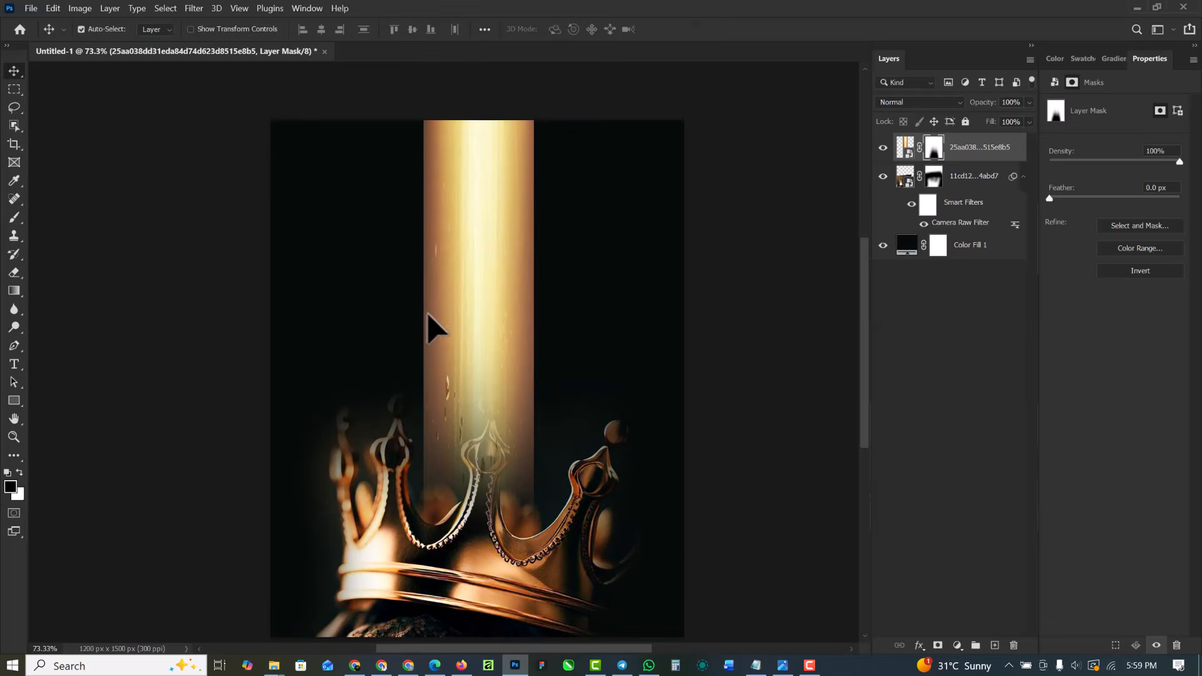
# Convert the masked light beam layer to a smart object and apply a Gaussian Blur with a radius of 61.1 pixels
pyautogui.rightClick(979, 155)
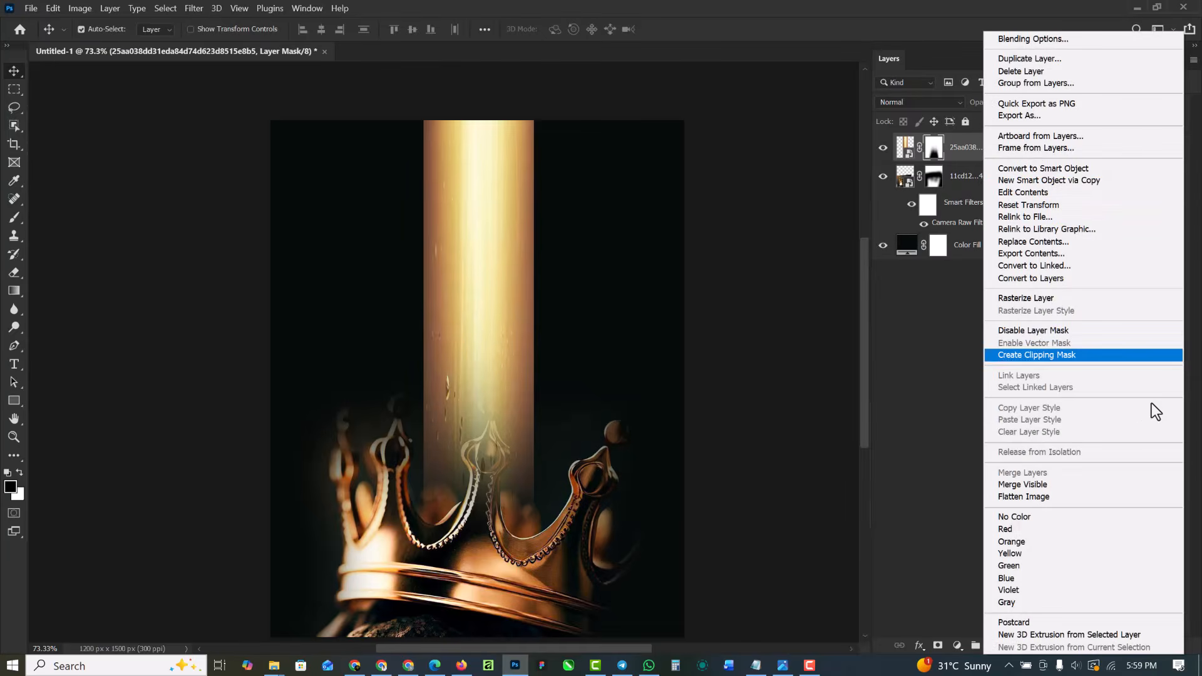
pyautogui.press('Escape')
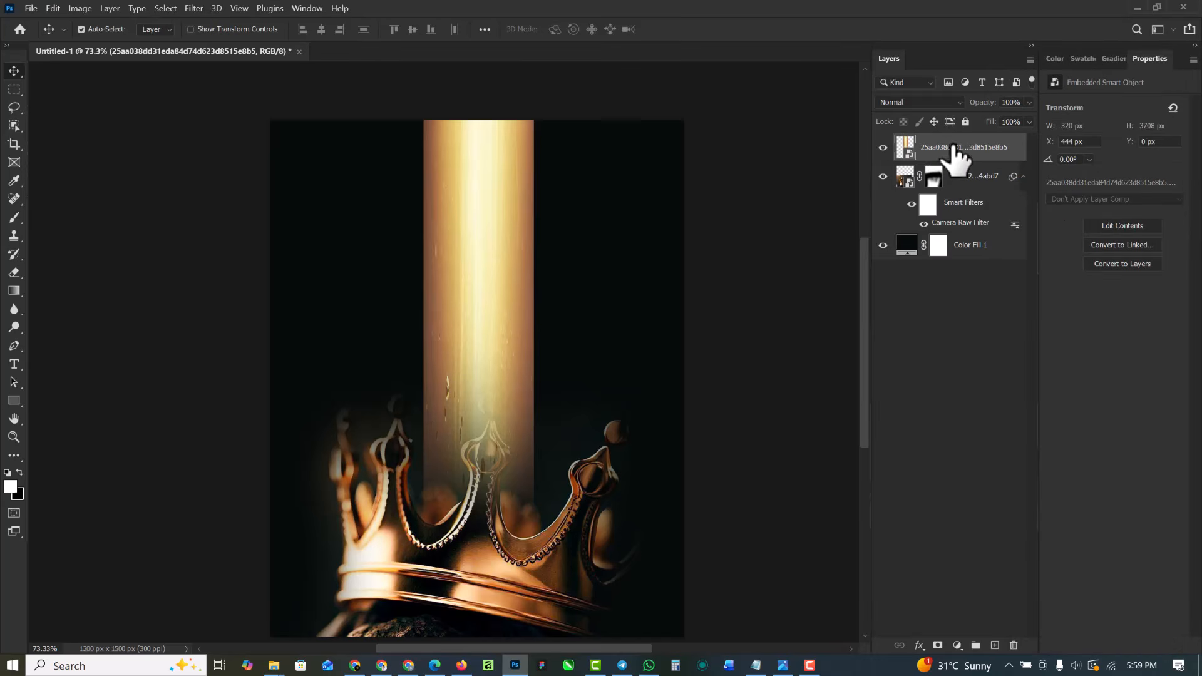
pyautogui.click(193, 8)
pyautogui.moveTo(221, 174)
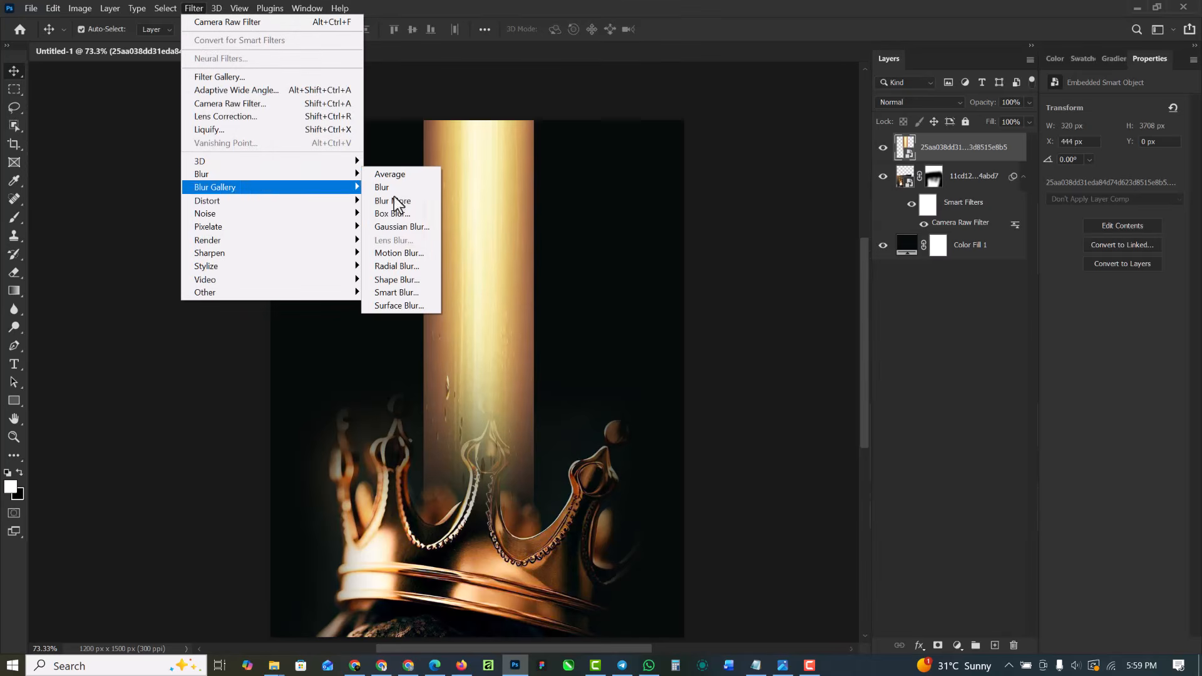
pyautogui.click(404, 227)
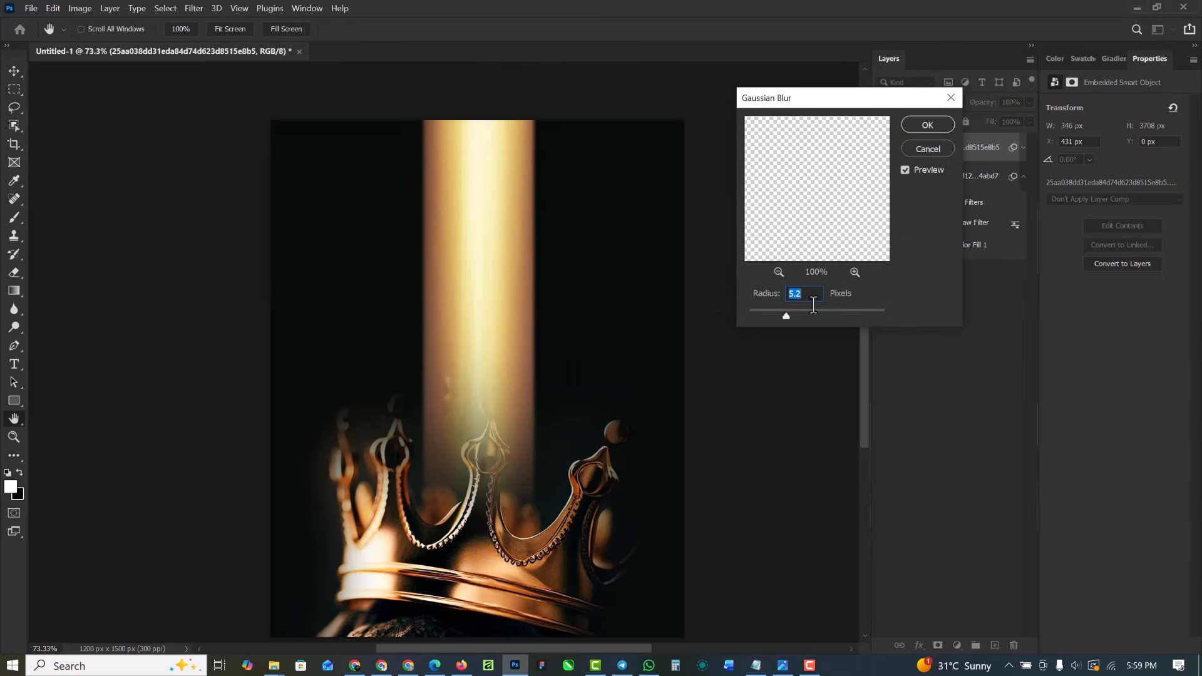
pyautogui.moveTo(819, 316); pyautogui.dragTo(855, 314)
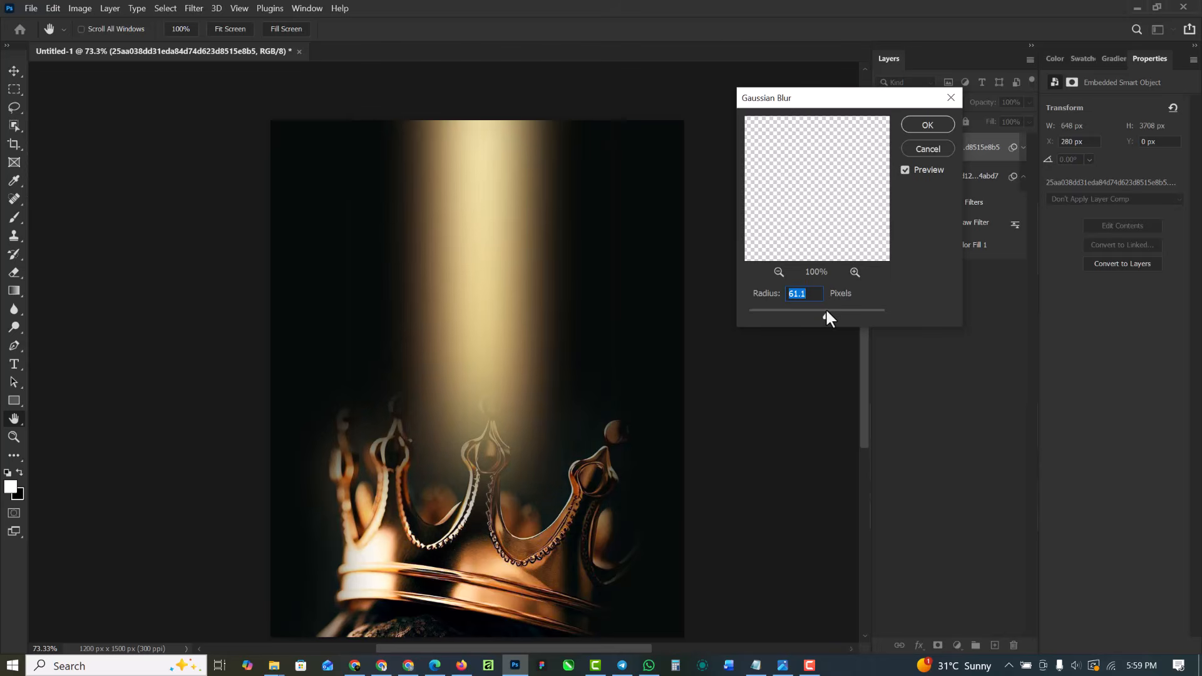
pyautogui.press('Return')
# Set the blurred light beam layer's blend mode to Linear Dodge (Add)
pyautogui.scroll(-4, 408, 210)
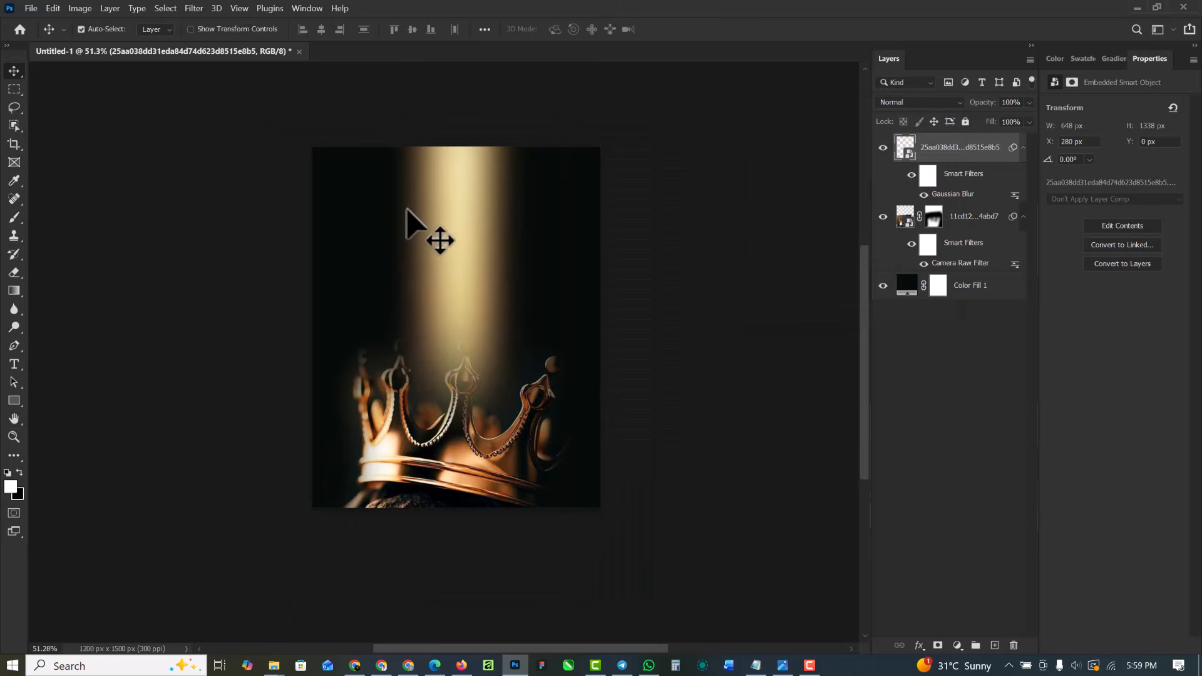
pyautogui.scroll(4, 448, 398)
pyautogui.scroll(-5, 446, 336)
pyautogui.scroll(2, 446, 336)
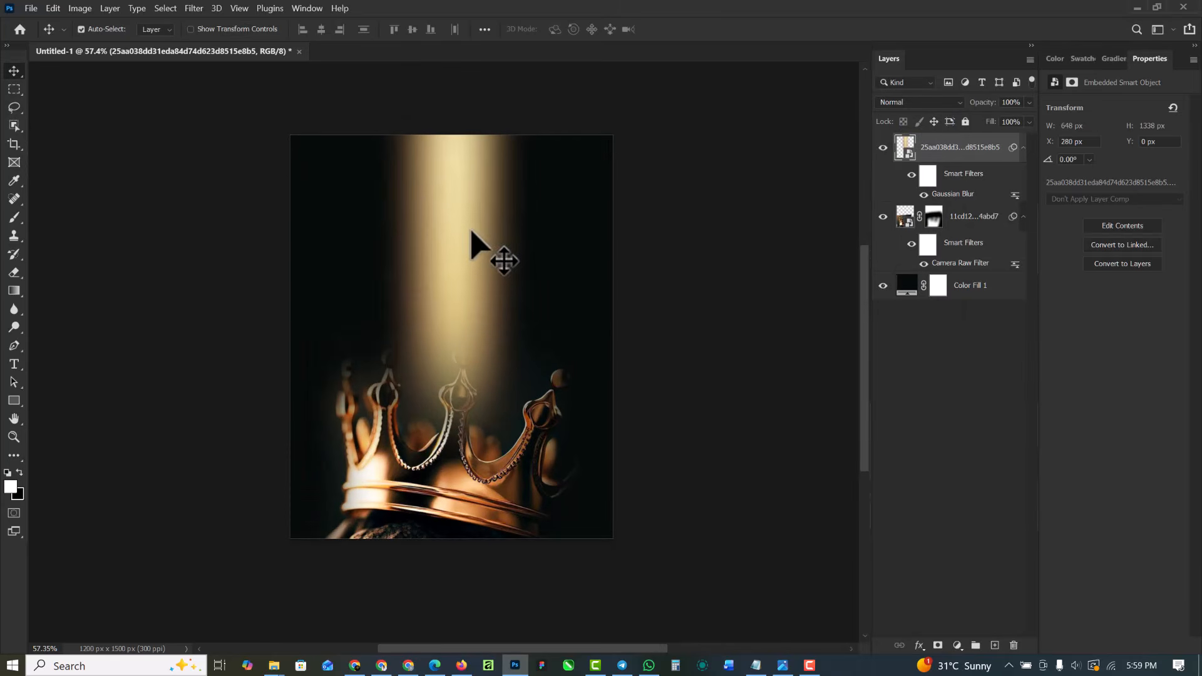
pyautogui.click(933, 102)
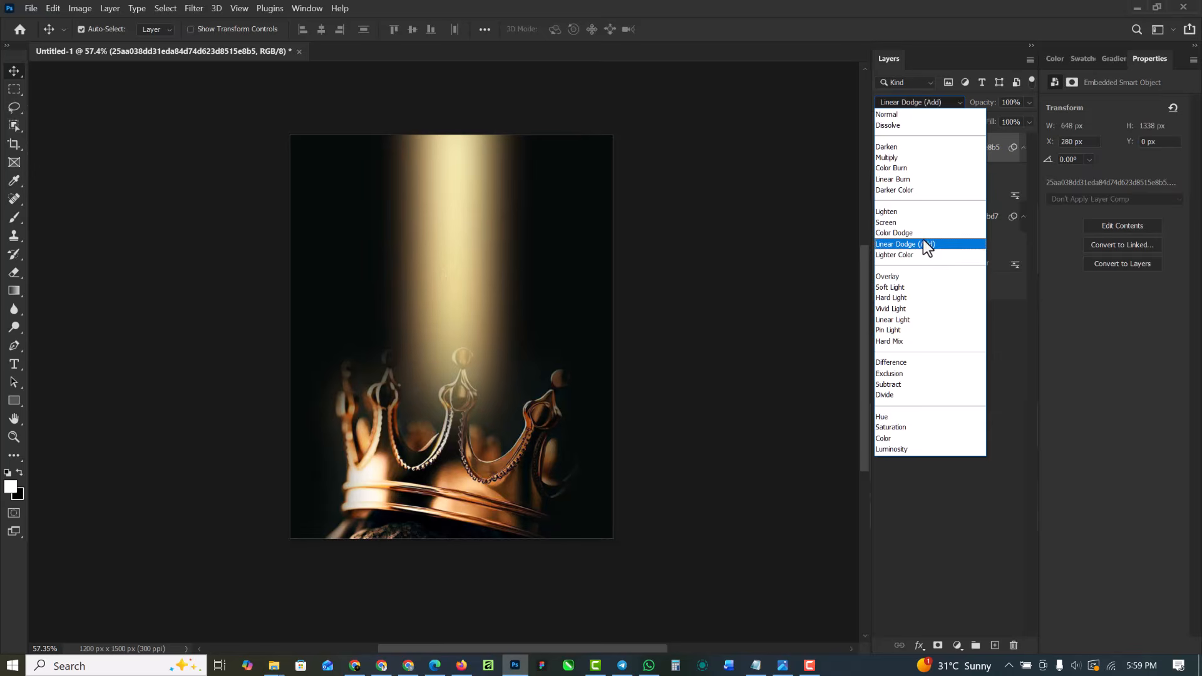
pyautogui.click(923, 242)
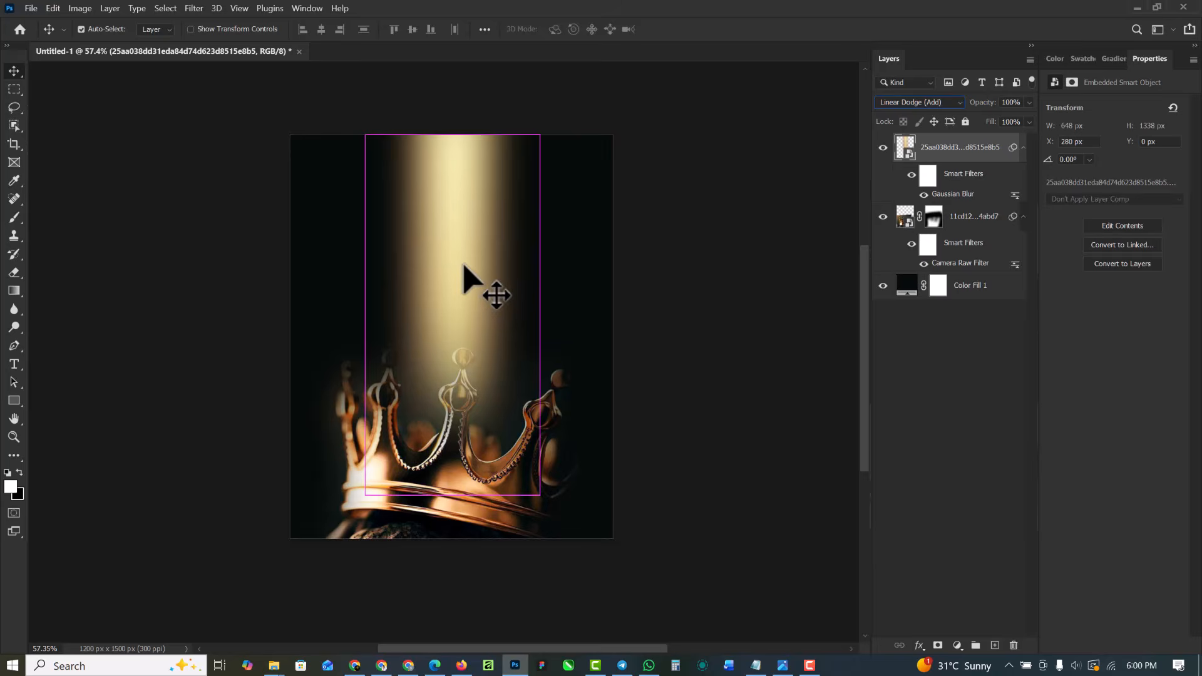
# Duplicate the blurred light beam layer, hide the original, and move the copy down and slightly left over the crown
pyautogui.hotkey('ctrl', 'j')
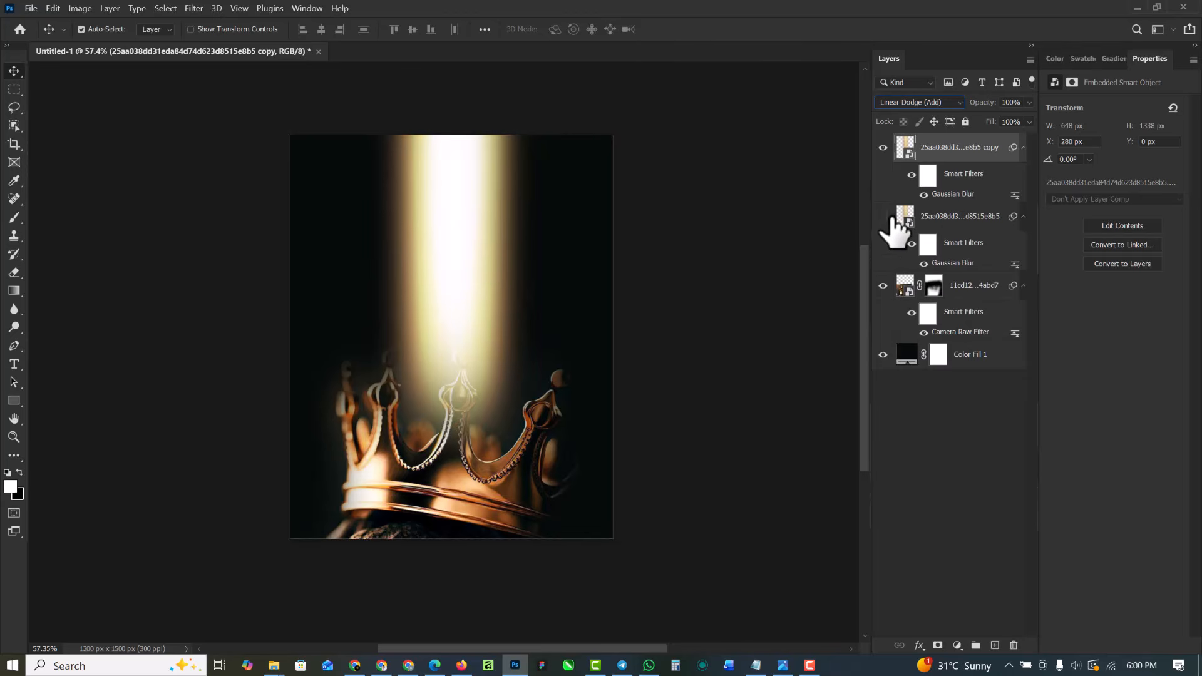
pyautogui.click(889, 216)
pyautogui.moveTo(460, 246); pyautogui.dragTo(441, 291)
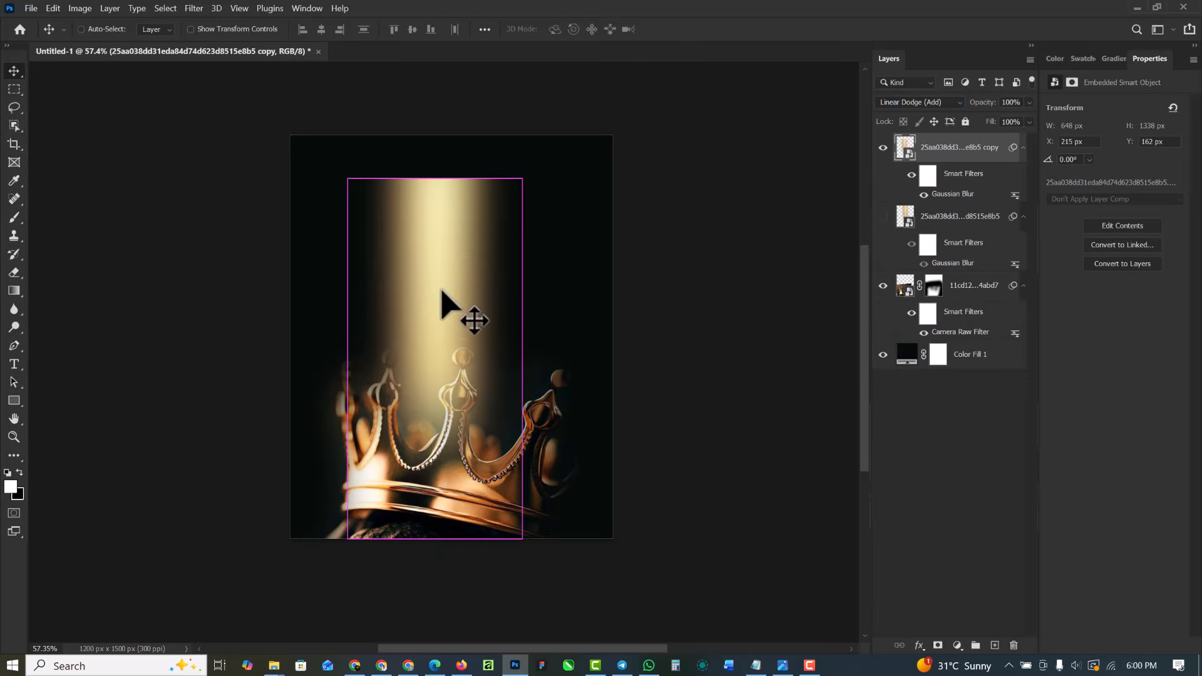
# Rotate the beam copy to about -111.3°, widen it to about 158%, and place it as a glow in the poster's lower-left corner
pyautogui.hotkey('ctrl', 't')
pyautogui.moveTo(598, 371); pyautogui.dragTo(113, 357)
pyautogui.moveTo(303, 606); pyautogui.dragTo(507, 504)
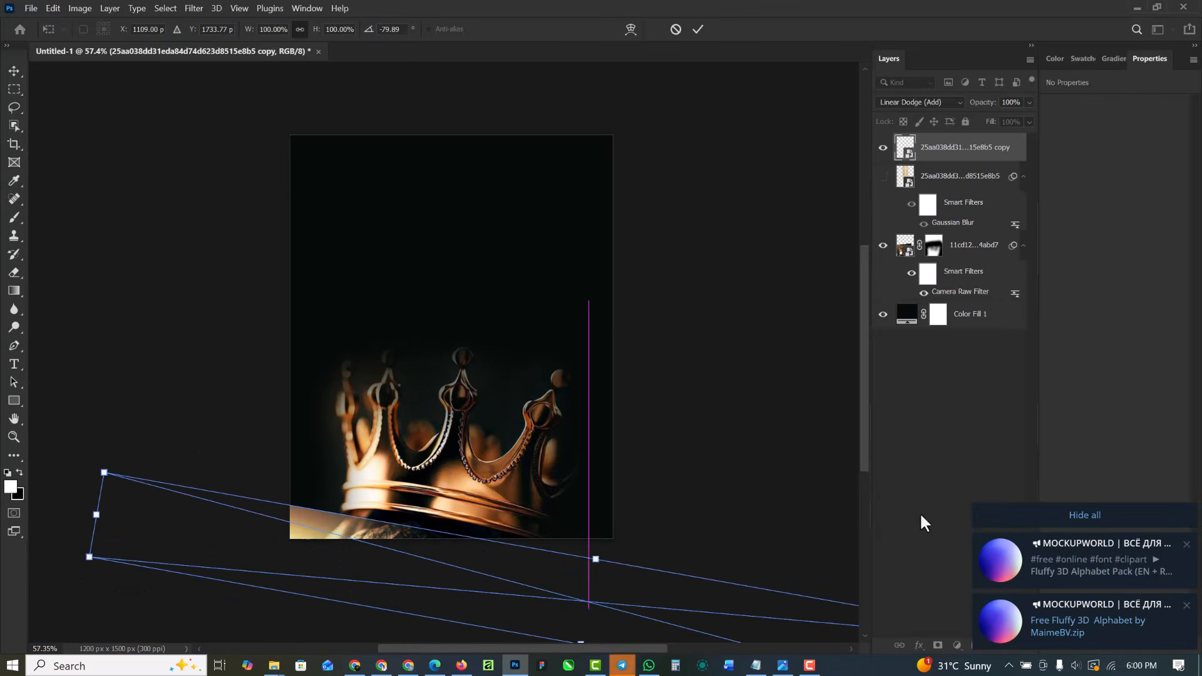
pyautogui.click(1064, 514)
pyautogui.moveTo(673, 506); pyautogui.dragTo(615, 442)
pyautogui.moveTo(616, 600); pyautogui.dragTo(599, 451)
pyautogui.press('Return')
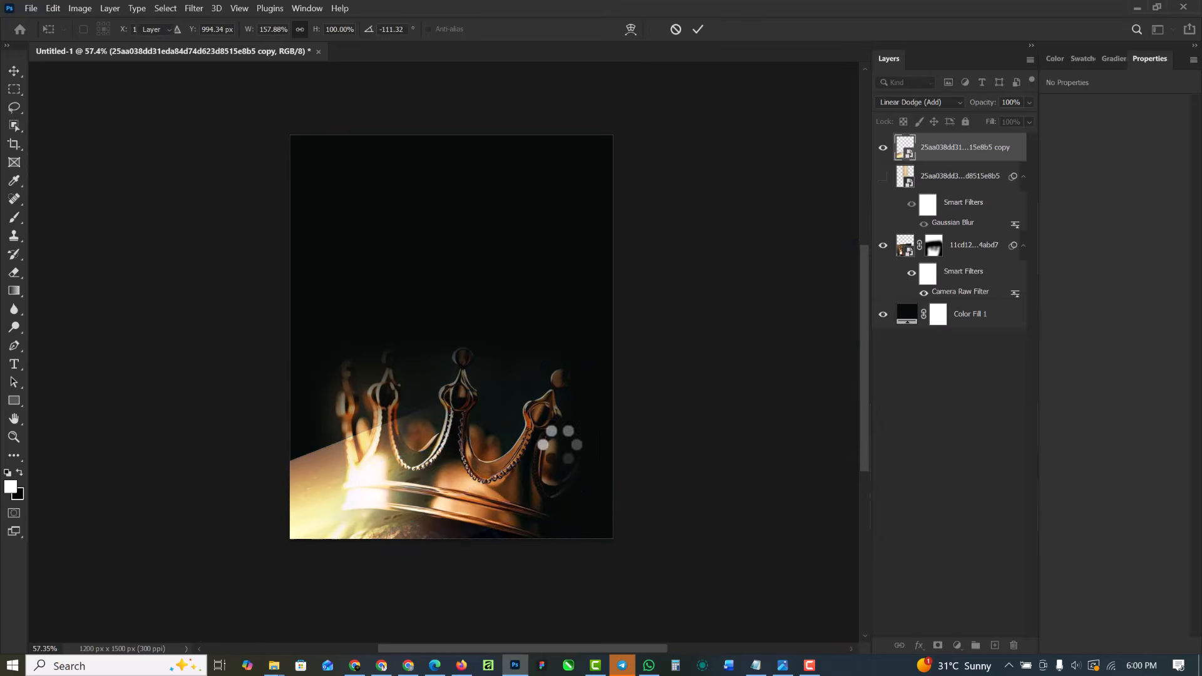
pyautogui.scroll(1, 526, 407)
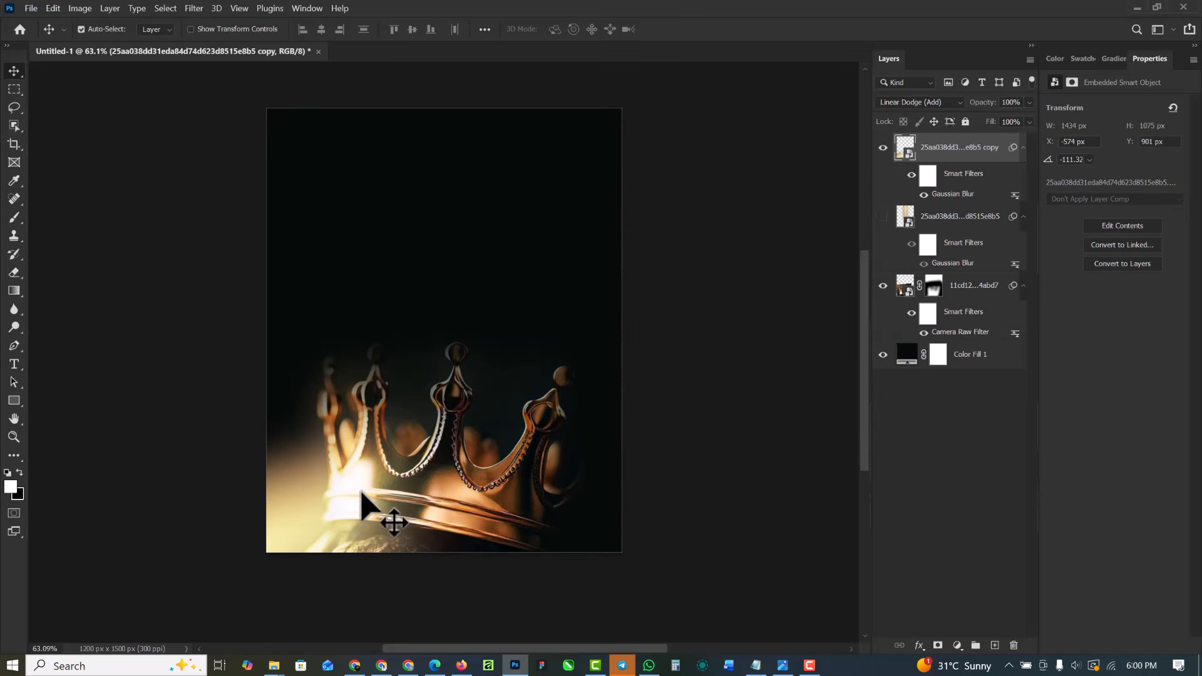
pyautogui.moveTo(322, 502)
pyautogui.mouseDown()
pyautogui.moveTo(319, 512)
pyautogui.moveTo(307, 495)
pyautogui.mouseUp()
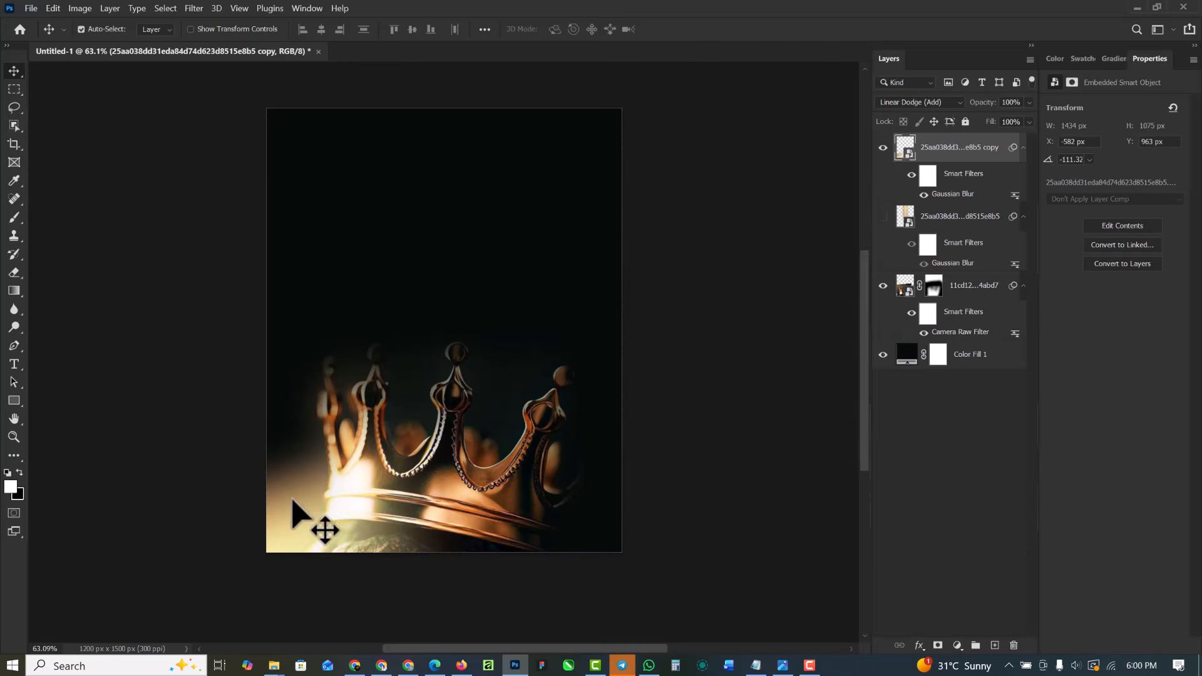
# Duplicate the corner glow, flip the copy horizontally, and place it in the poster's lower-right corner
pyautogui.hotkey('ctrl', 'j')
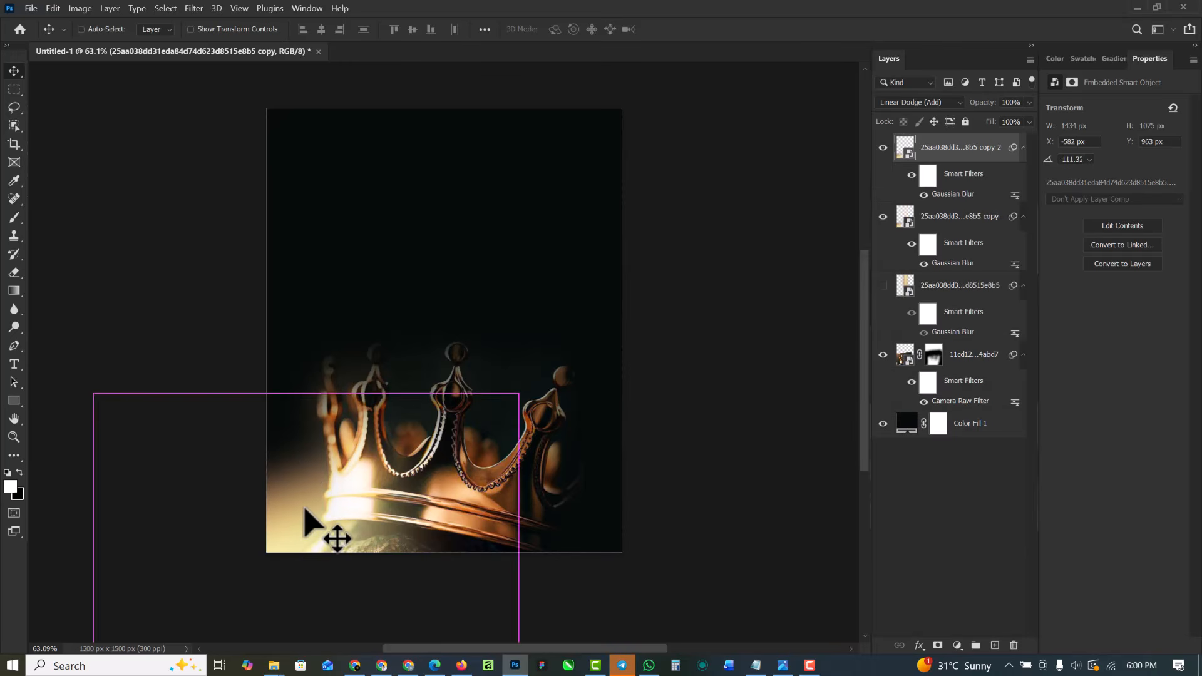
pyautogui.hotkey('ctrl', 't')
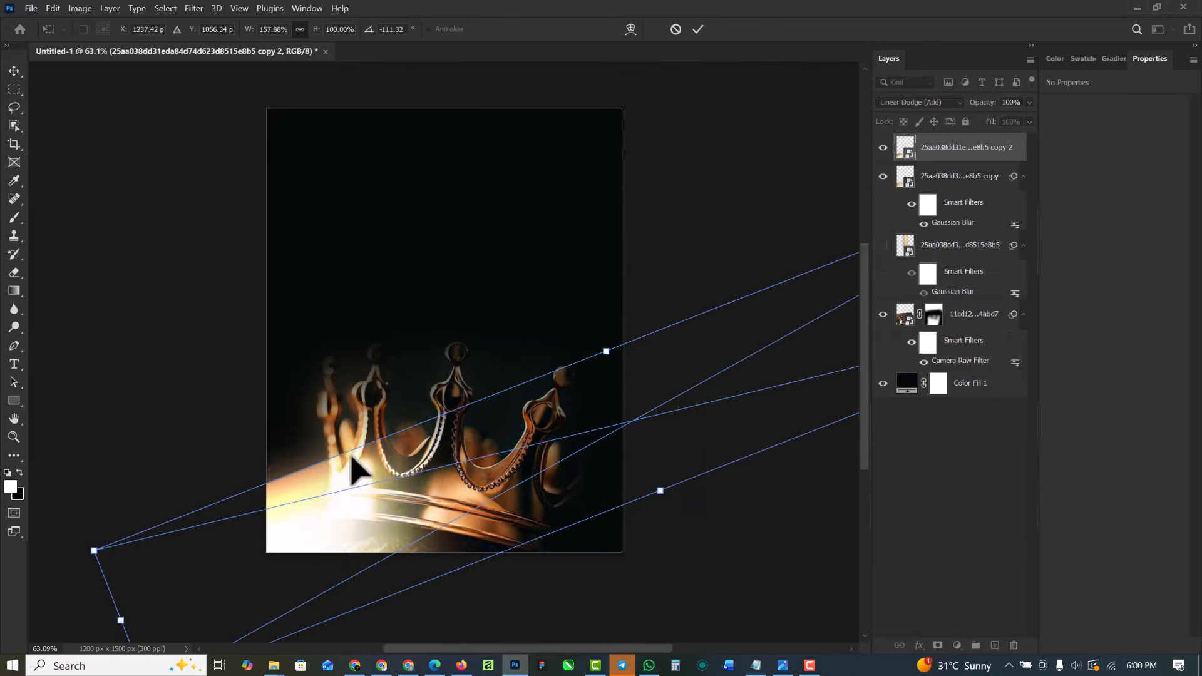
pyautogui.scroll(-2, 348, 469)
pyautogui.rightClick(348, 498)
pyautogui.click(410, 477)
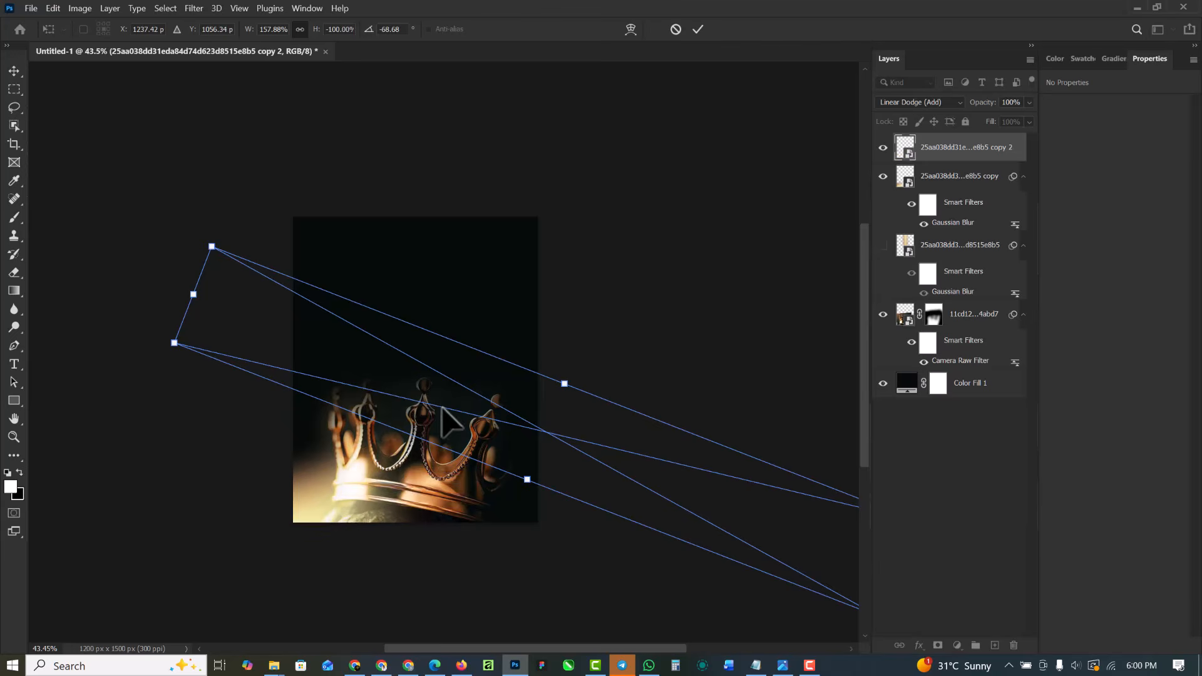
pyautogui.scroll(-2, 429, 424)
pyautogui.moveTo(786, 550); pyautogui.dragTo(583, 567)
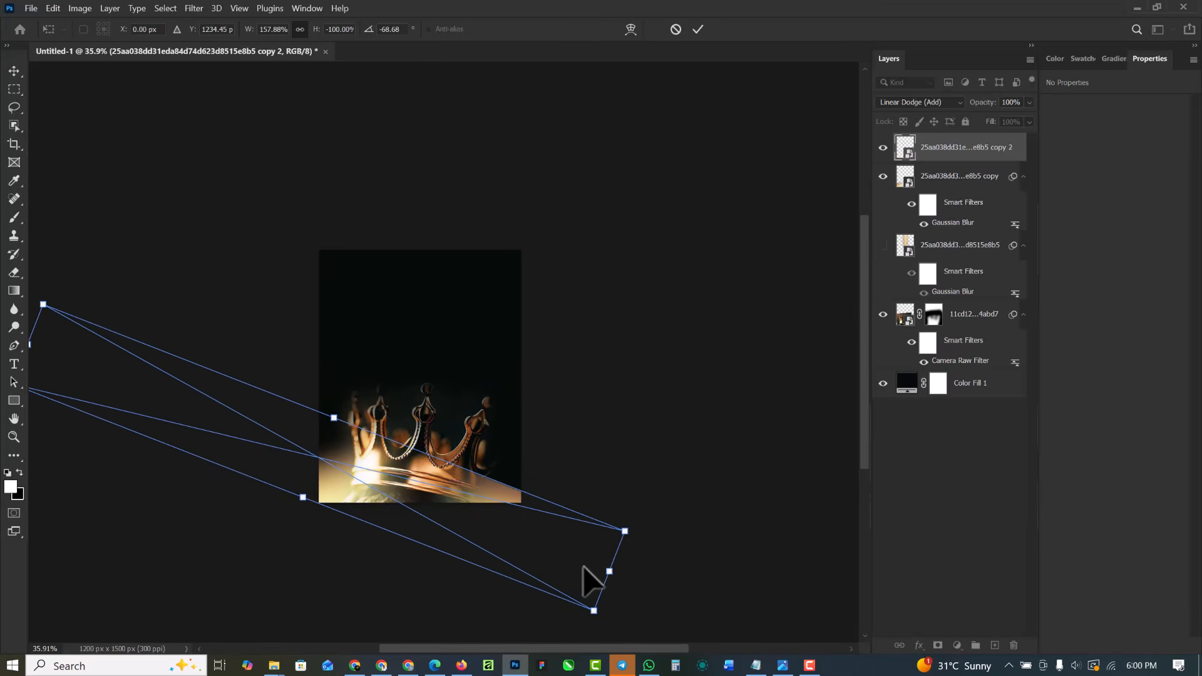
pyautogui.press('Return')
# Examine the two corner glows around the crown's base up close and in the whole composition
pyautogui.scroll(3, 442, 479)
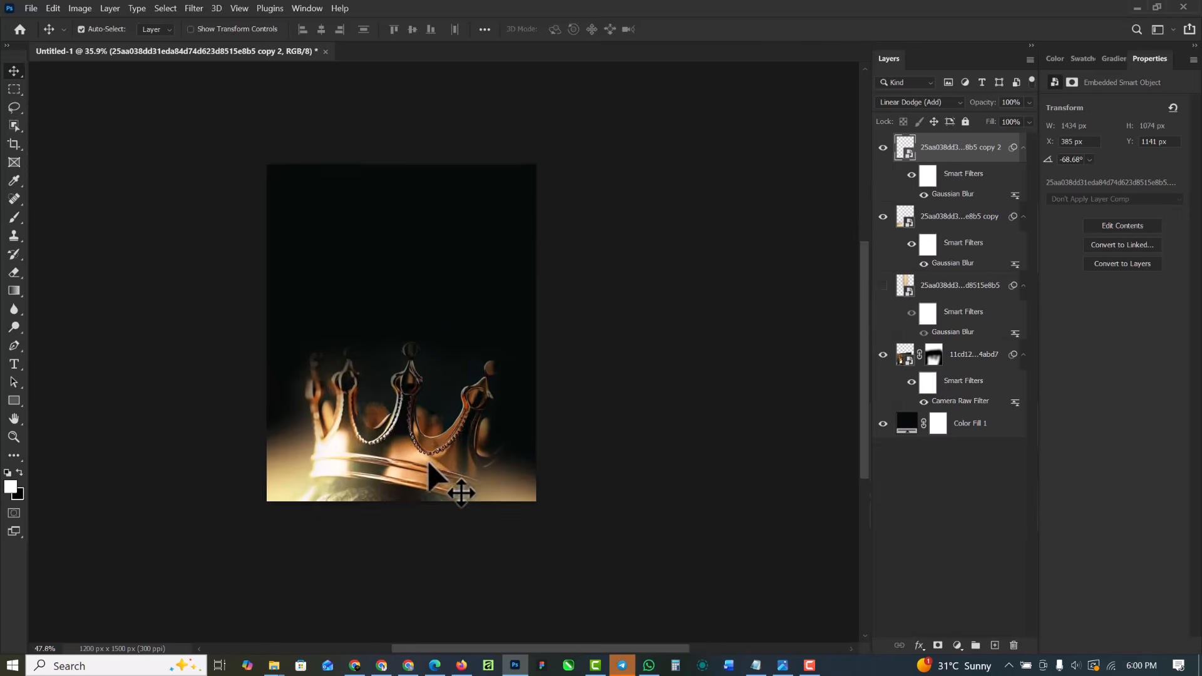
pyautogui.scroll(2, 443, 471)
pyautogui.scroll(-4, 624, 468)
pyautogui.scroll(4, 507, 413)
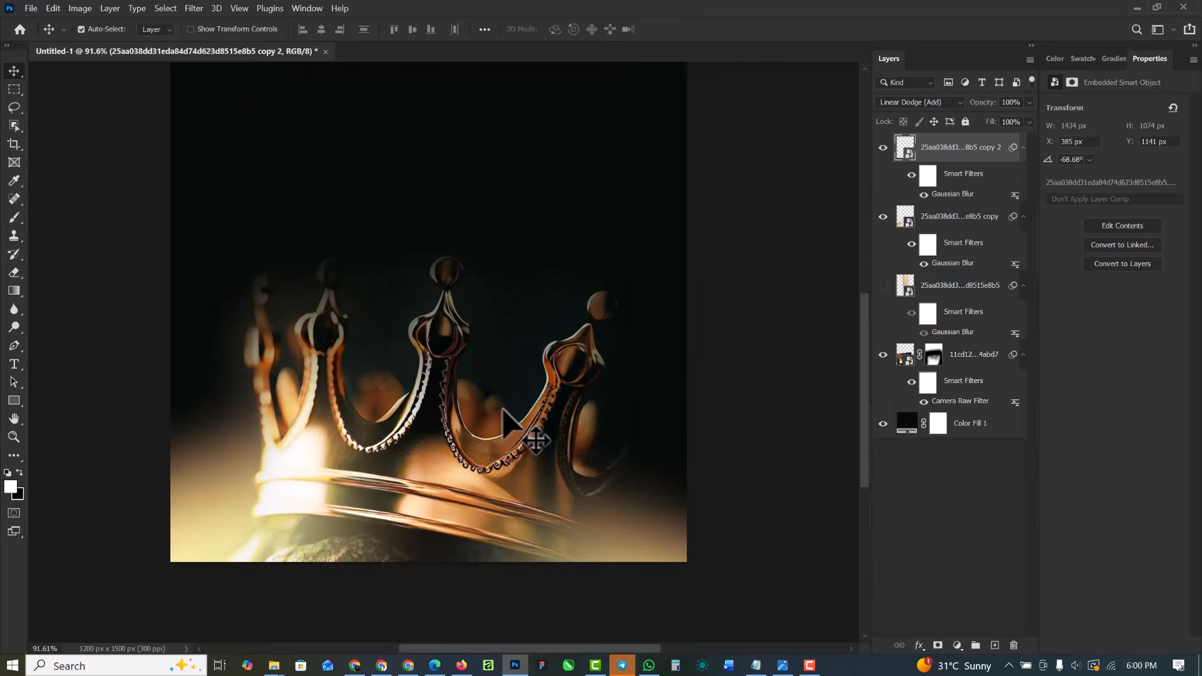
pyautogui.scroll(-5, 504, 410)
pyautogui.scroll(1, 501, 409)
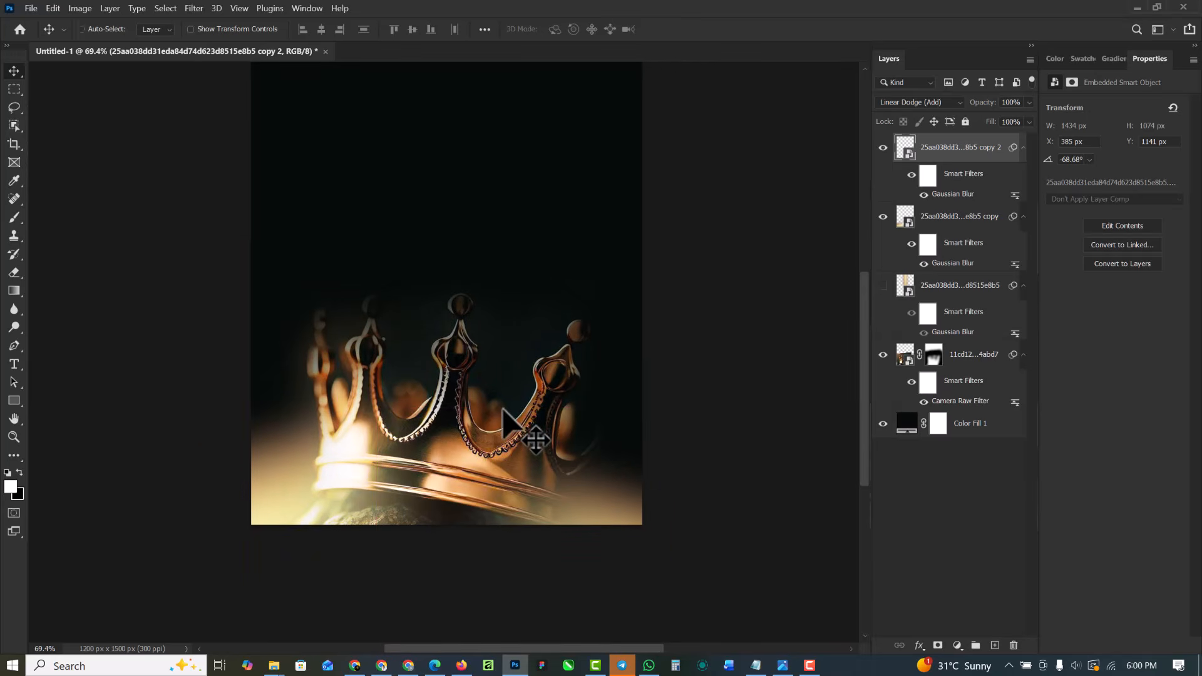
pyautogui.click(754, 171)
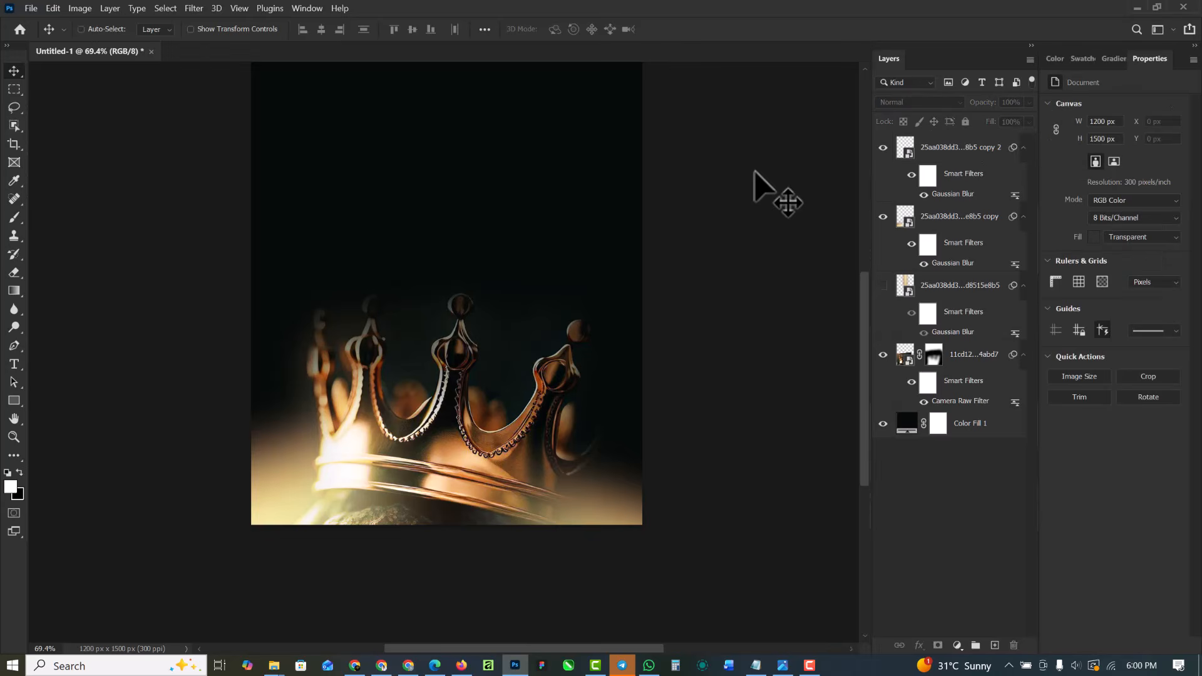
pyautogui.scroll(1, 754, 171)
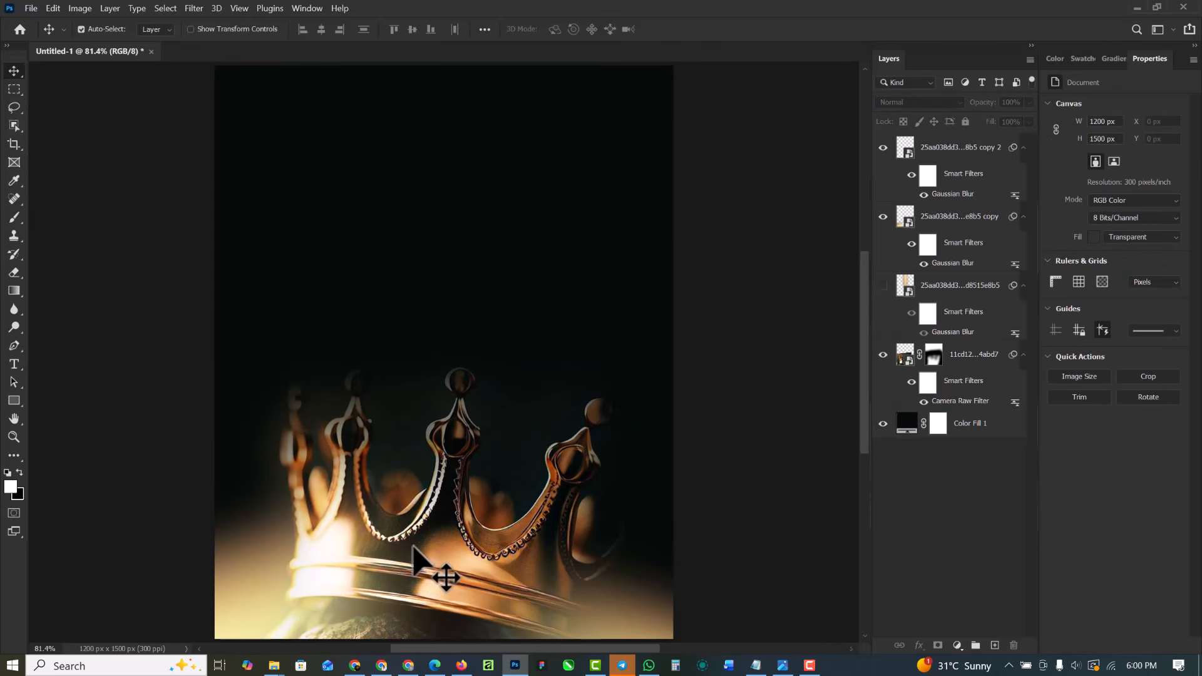
# Make the original light beam layer visible again and select it
pyautogui.click(980, 359)
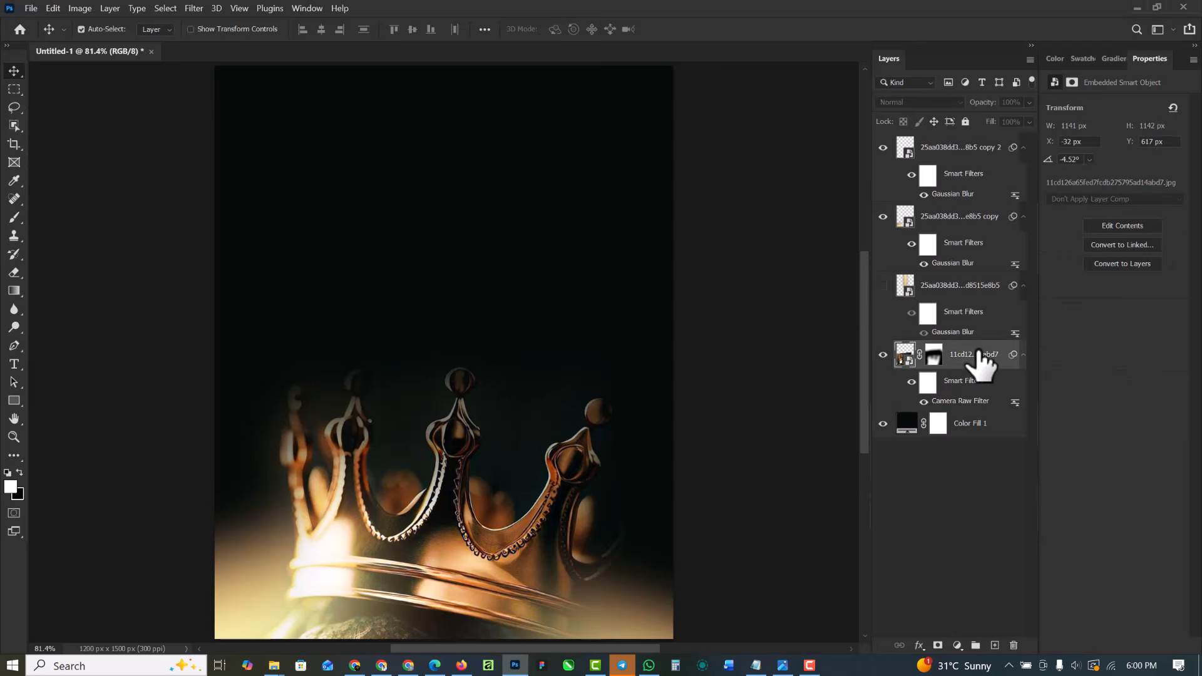
pyautogui.click(882, 285)
pyautogui.scroll(-3, 501, 362)
pyautogui.scroll(2, 475, 321)
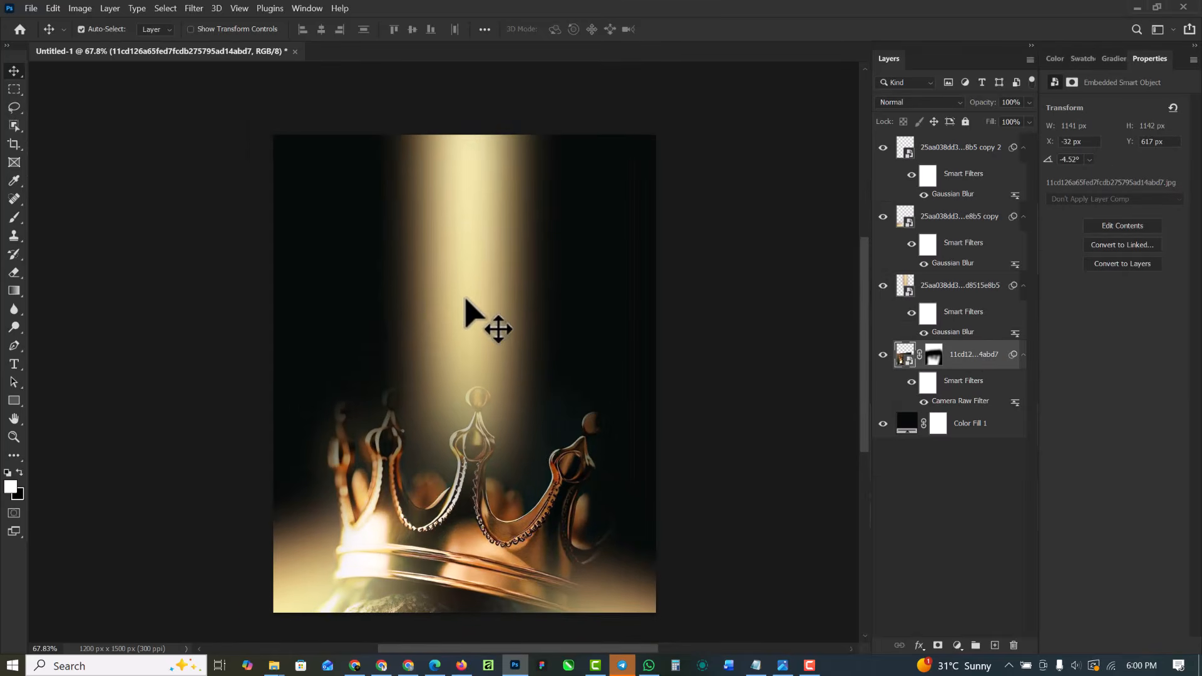
pyautogui.scroll(-2, 466, 310)
pyautogui.click(471, 272)
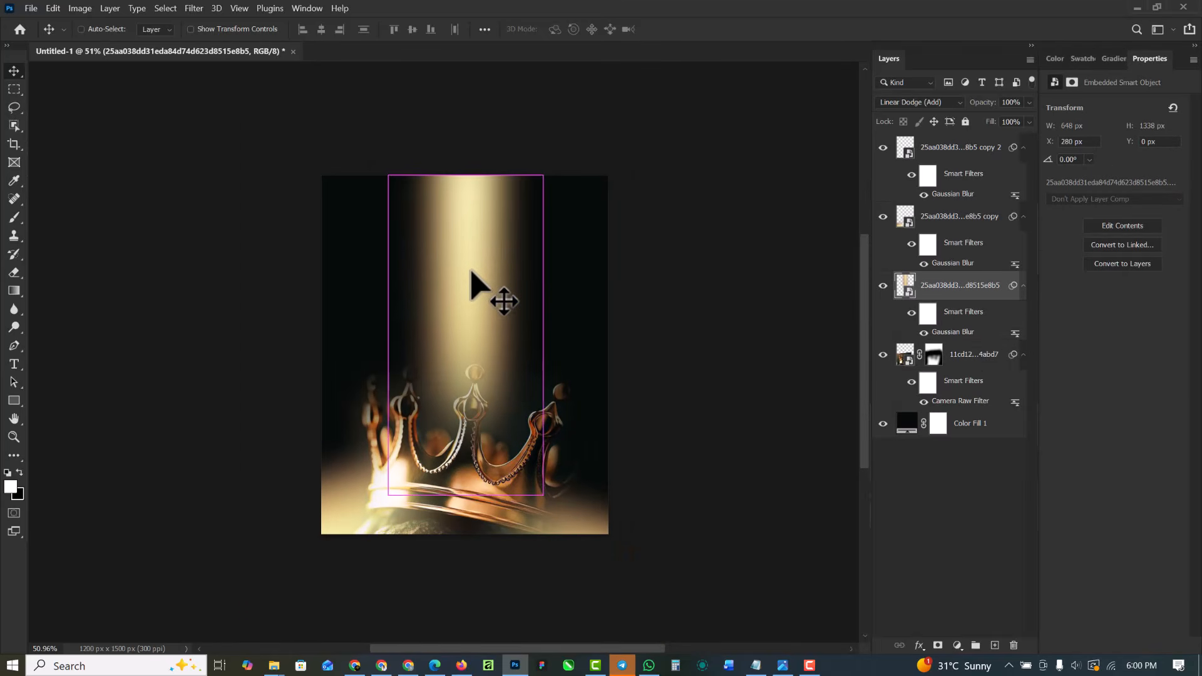
# Raise the original beam so only its lower end reaches the poster's upper edge, widen it to about 197.5%, and centre it horizontally
pyautogui.hotkey('ctrl', 't')
pyautogui.moveTo(476, 379); pyautogui.dragTo(486, 185)
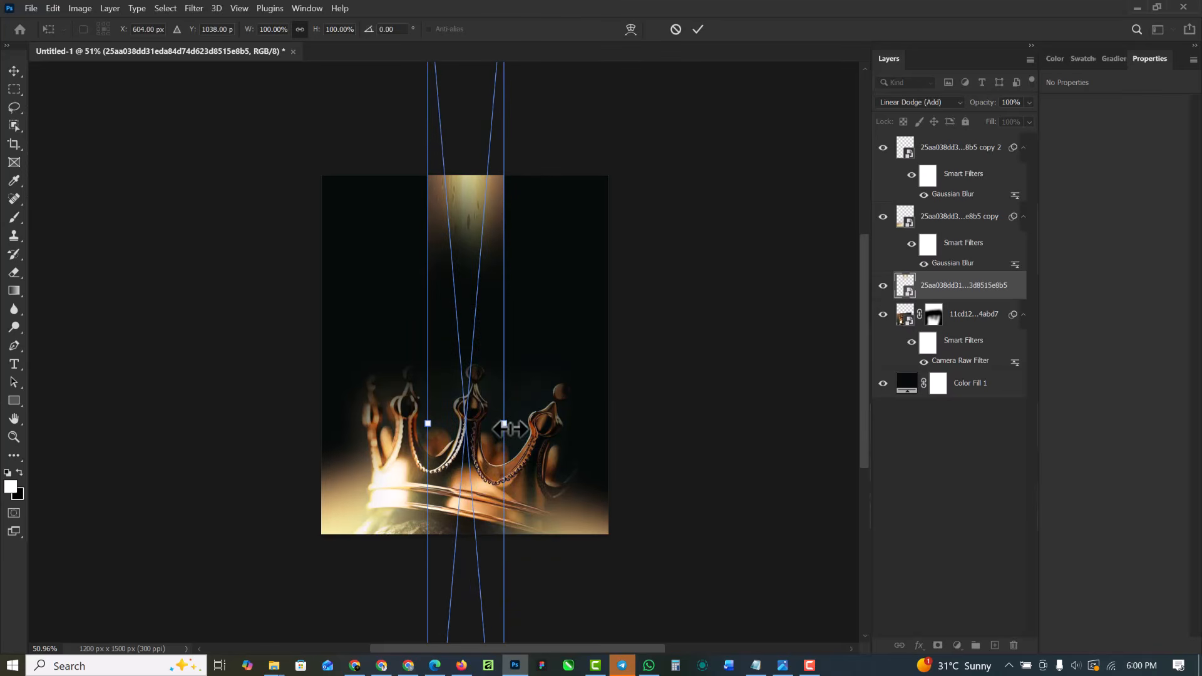
pyautogui.moveTo(505, 426); pyautogui.dragTo(572, 421)
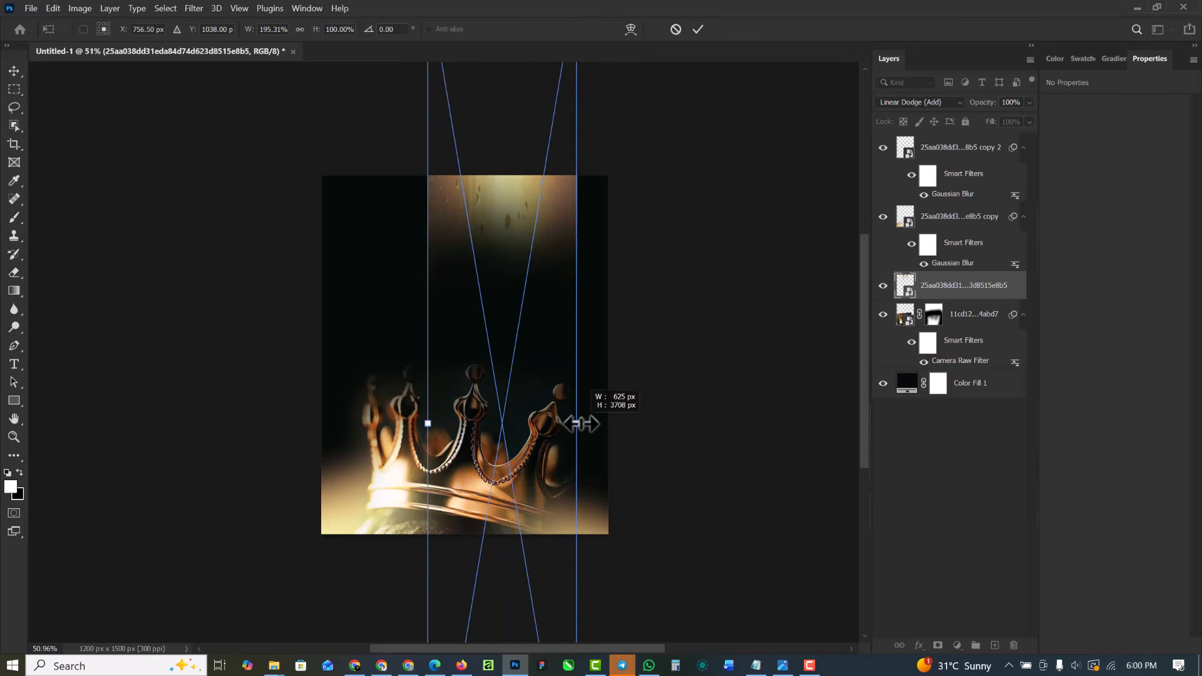
pyautogui.moveTo(544, 370); pyautogui.dragTo(504, 297)
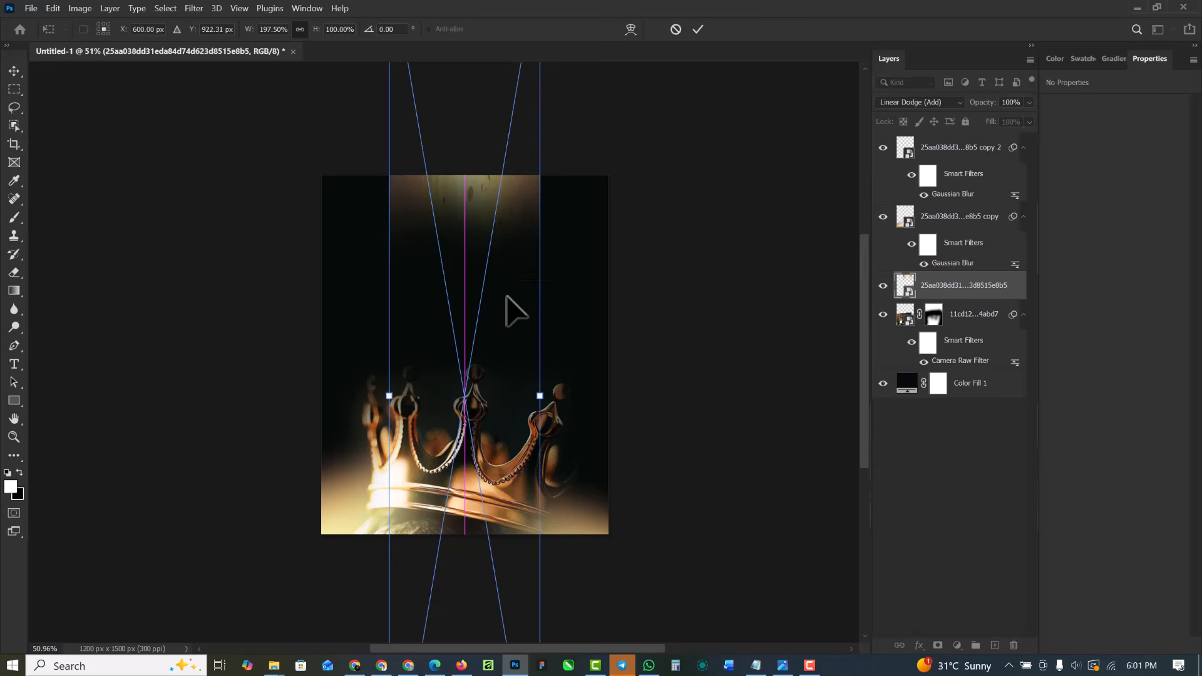
pyautogui.press('Return')
# Fine-tune the overhead glow's position along the poster's upper edge to about X 142 px, Y -946 px
pyautogui.scroll(2, 441, 195)
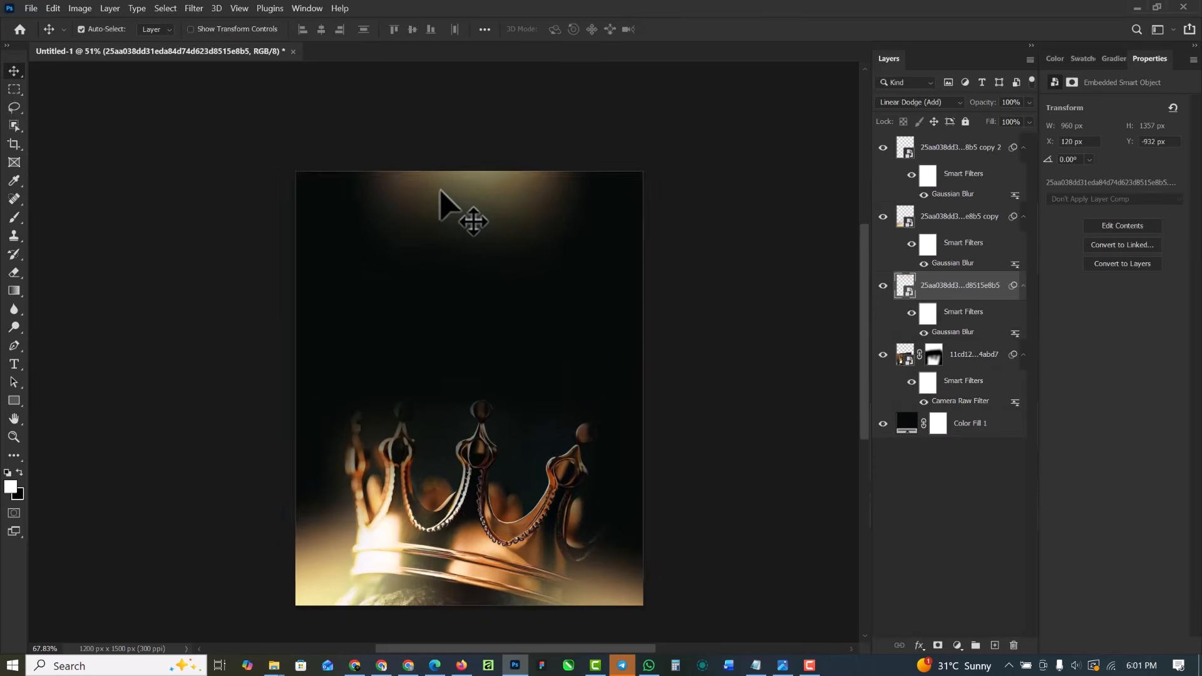
pyautogui.moveTo(457, 211); pyautogui.dragTo(473, 194)
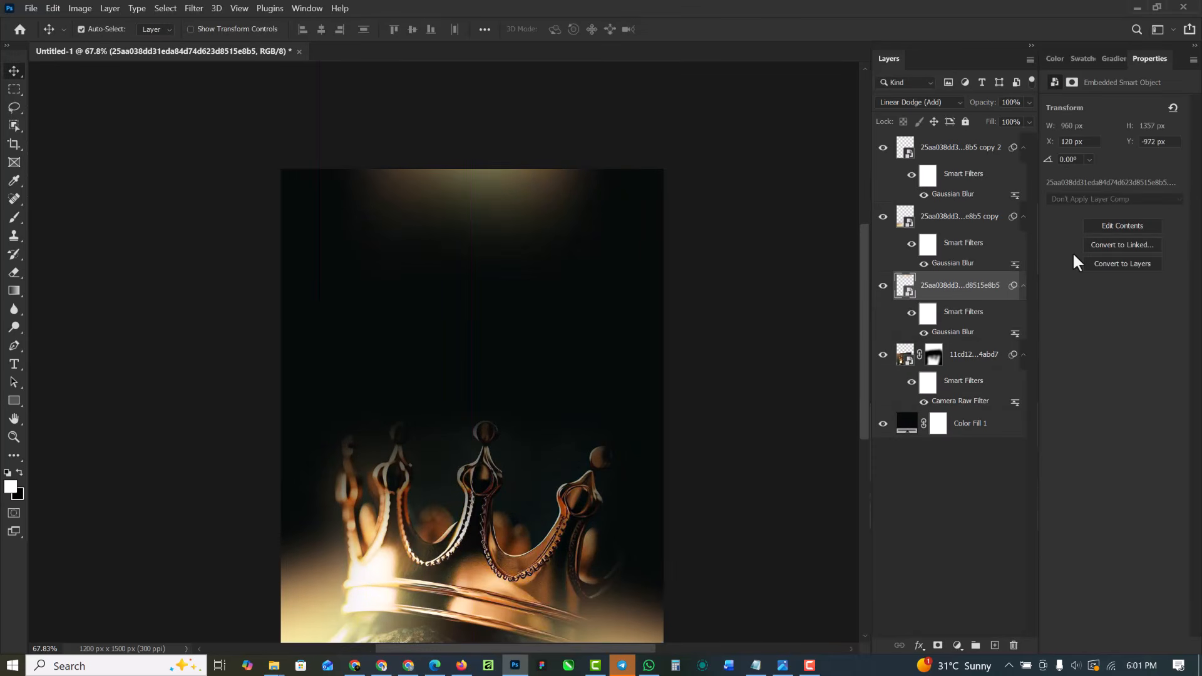
pyautogui.scroll(-2, 448, 252)
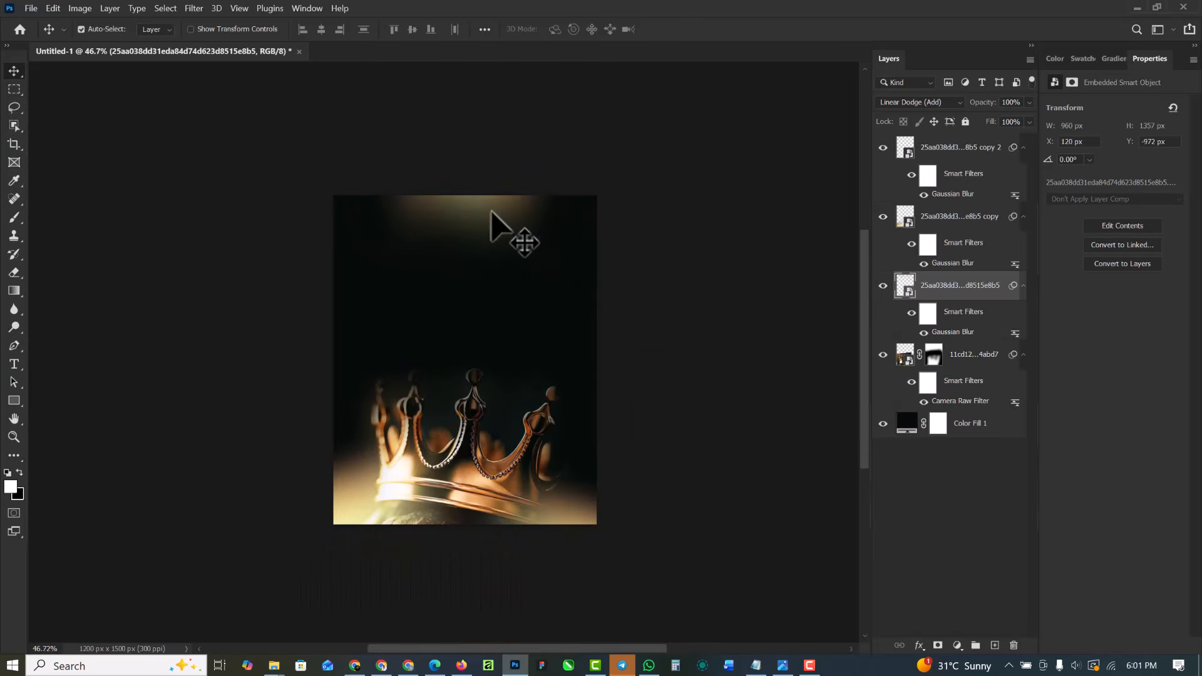
pyautogui.moveTo(497, 233); pyautogui.dragTo(487, 209)
pyautogui.scroll(2, 461, 269)
pyautogui.scroll(2, 461, 269)
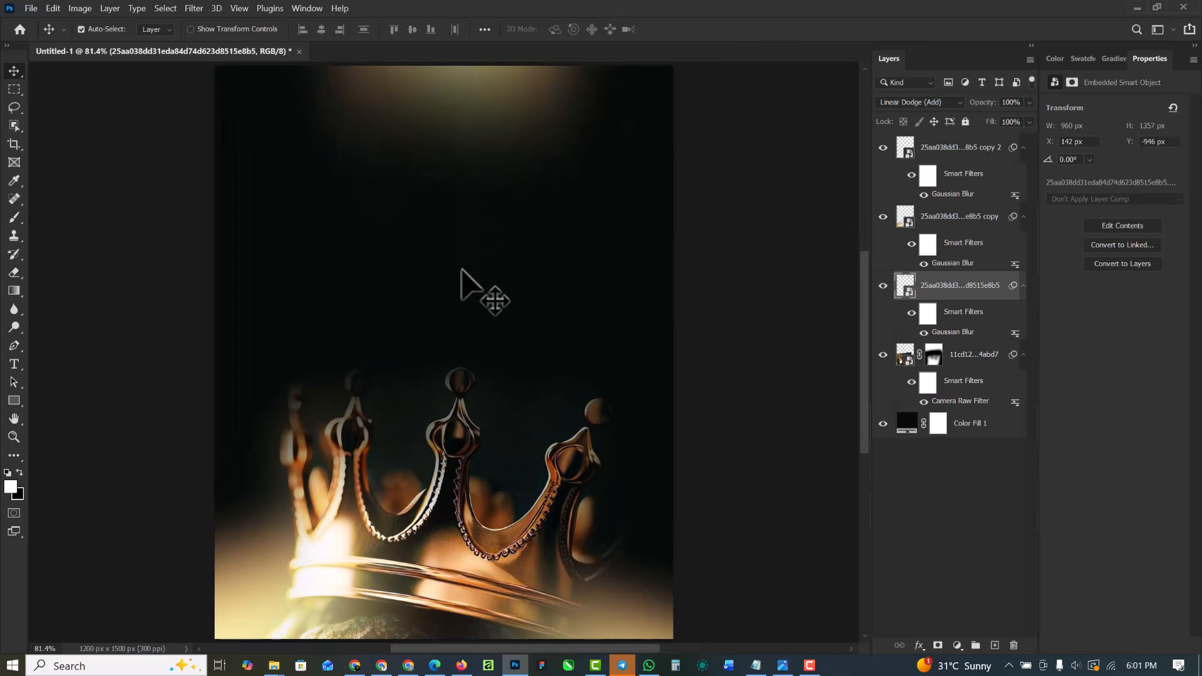
# Add the text "Before" above the crown on a new layer at the top of the layer stack
pyautogui.click(988, 153)
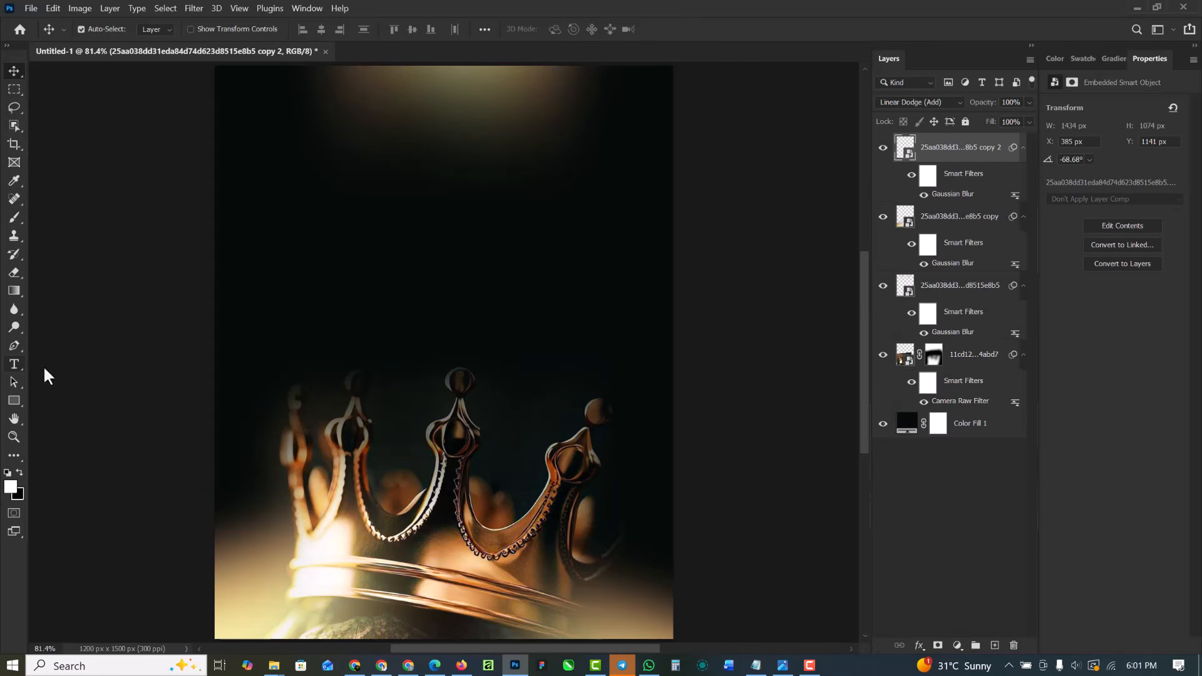
pyautogui.click(14, 364)
pyautogui.click(87, 363)
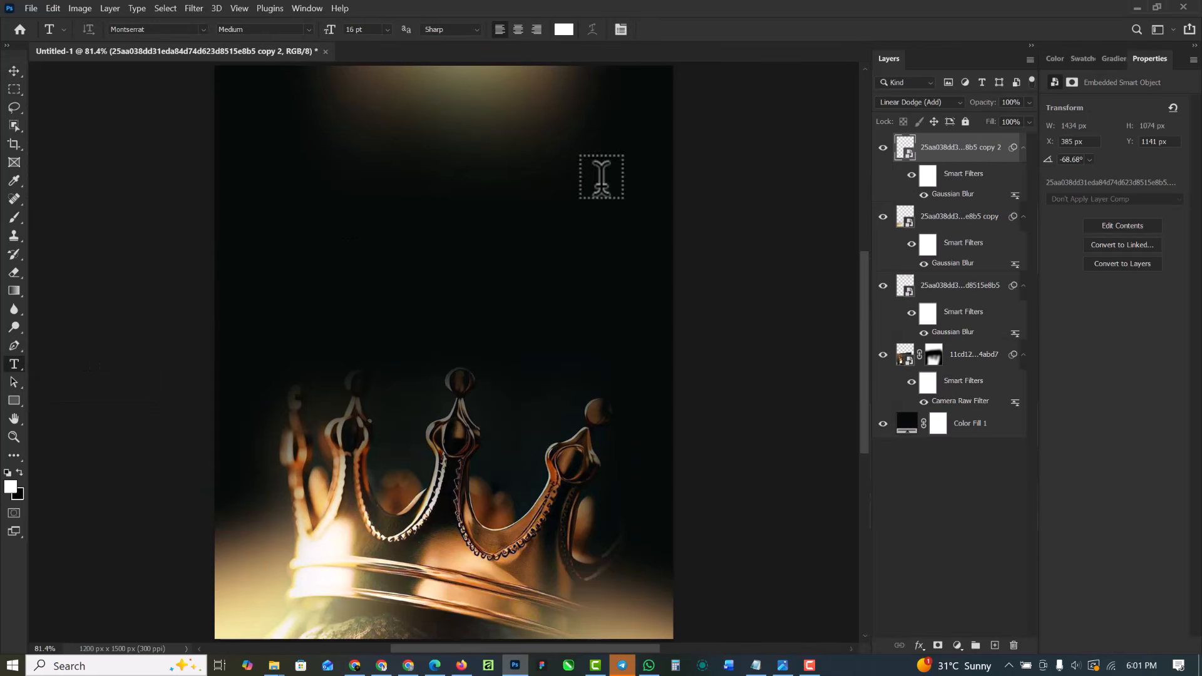
pyautogui.click(395, 217)
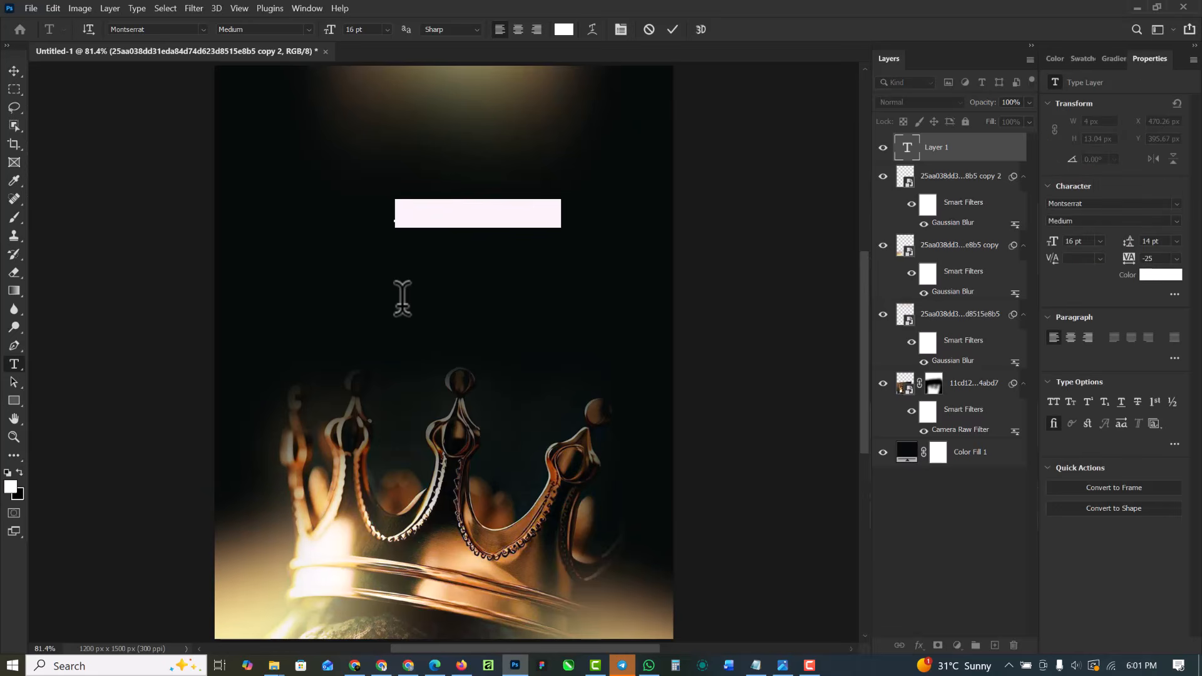
pyautogui.click(402, 299)
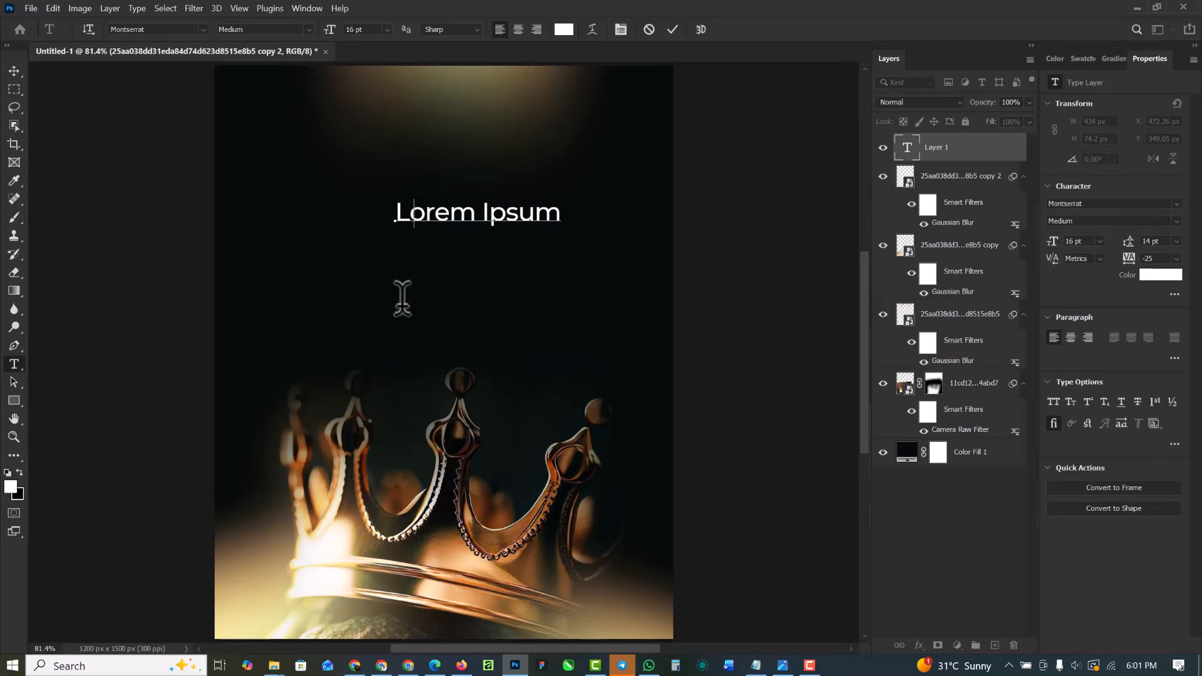
pyautogui.write('Before')
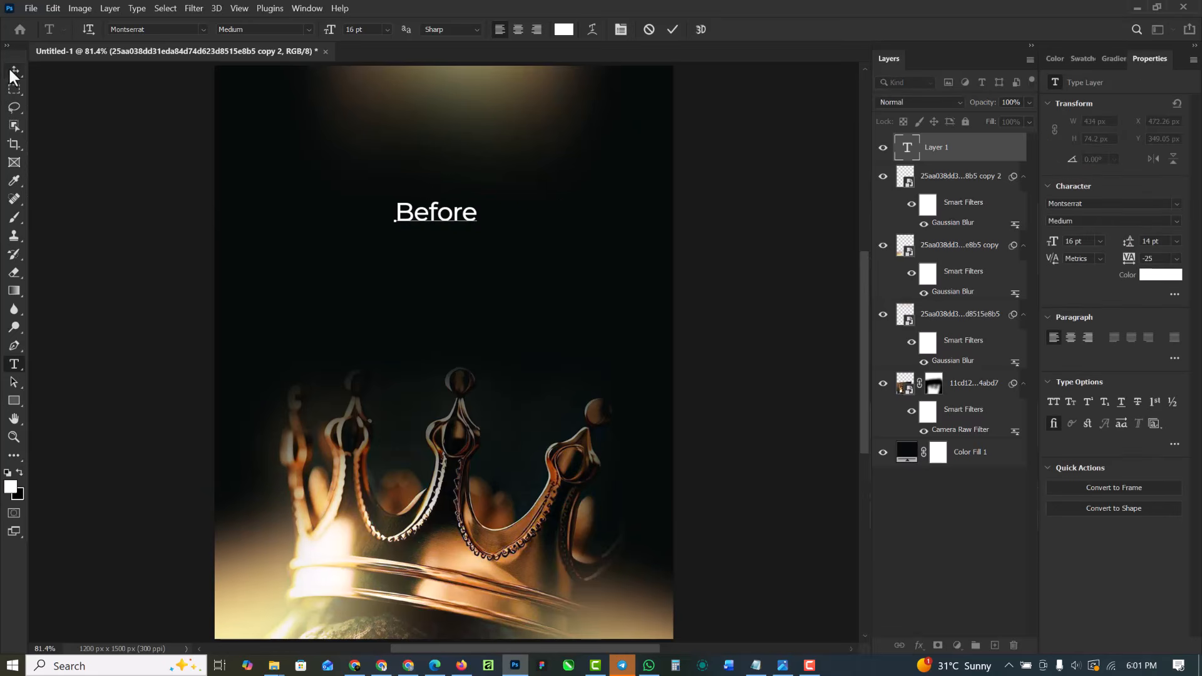
pyautogui.click(14, 71)
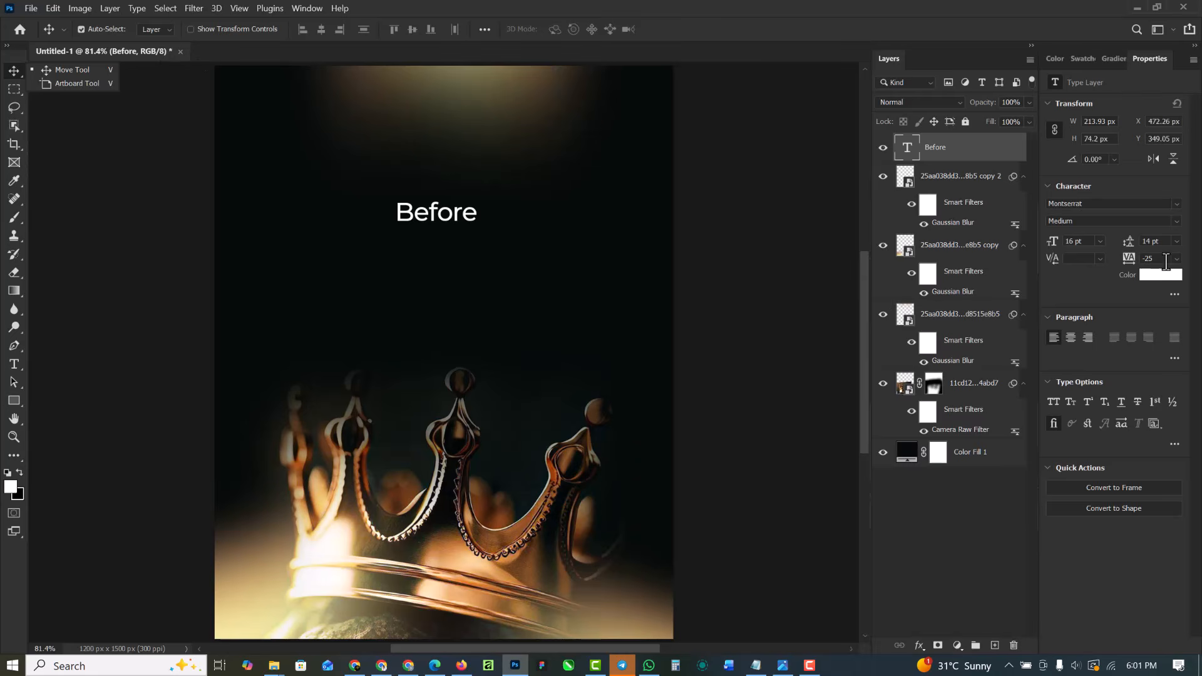
# Set the "Before" text in Arsenica Trial Medium and enlarge it to about 52.97 pt, centred horizontally above the crown
pyautogui.click(1089, 205)
pyautogui.write('arse')
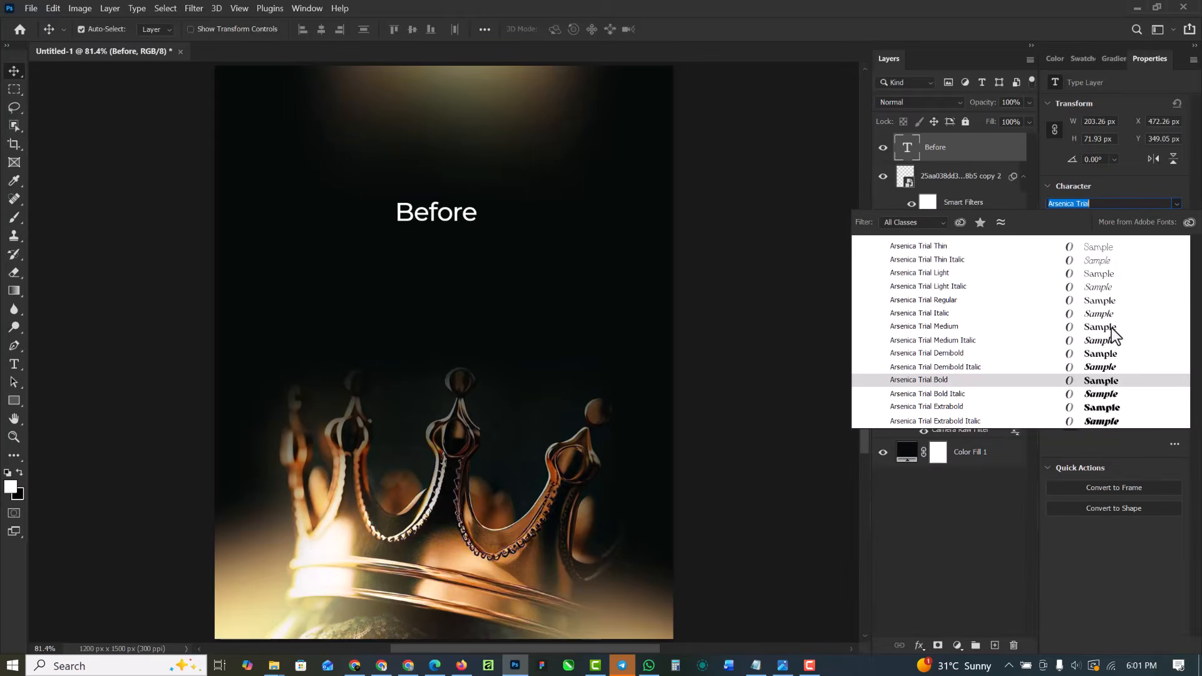
pyautogui.click(1109, 325)
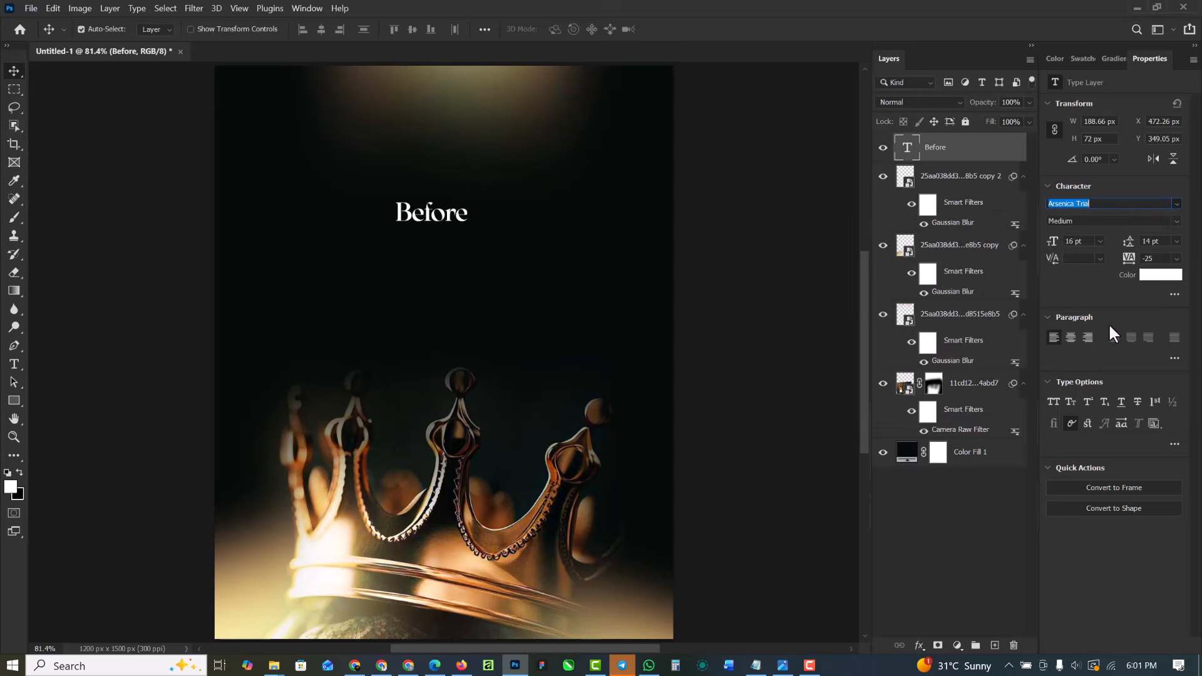
pyautogui.hotkey('ctrl', 't')
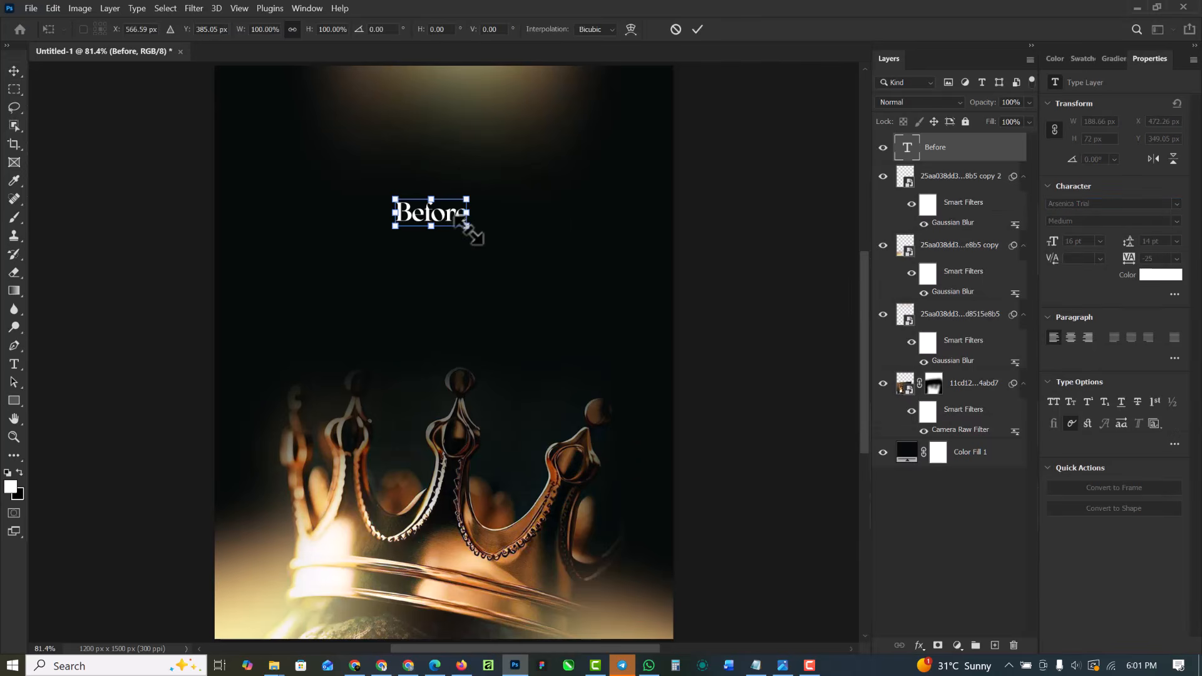
pyautogui.moveTo(468, 226); pyautogui.dragTo(522, 234)
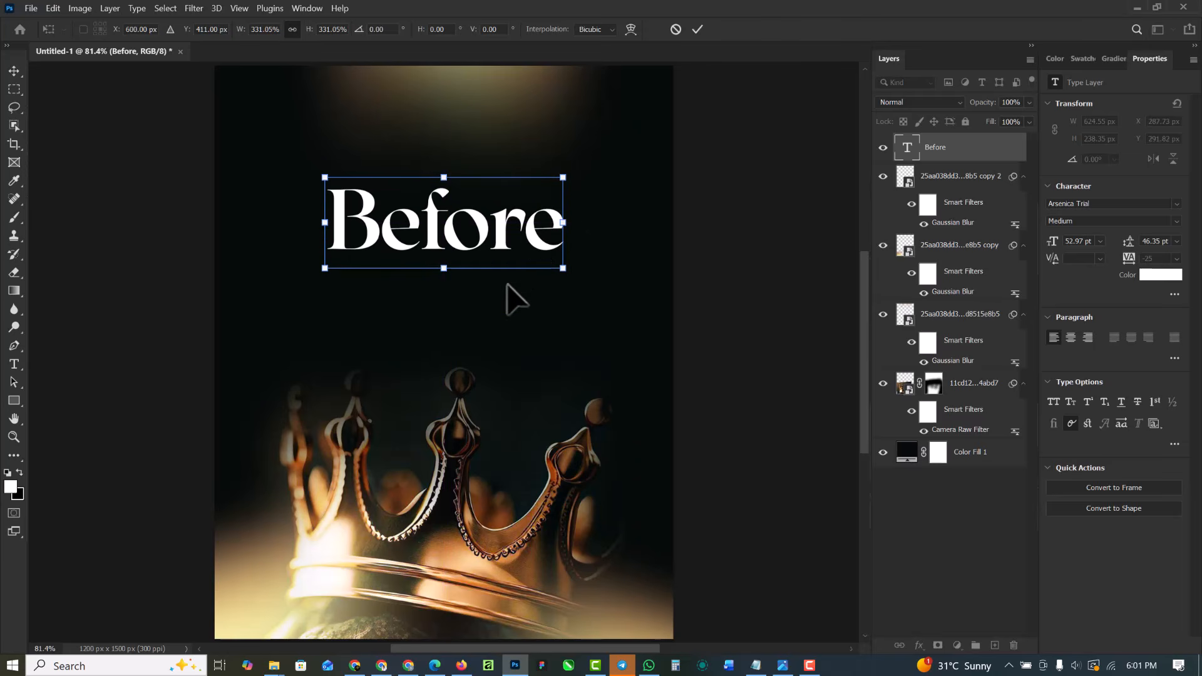
pyautogui.press('Return')
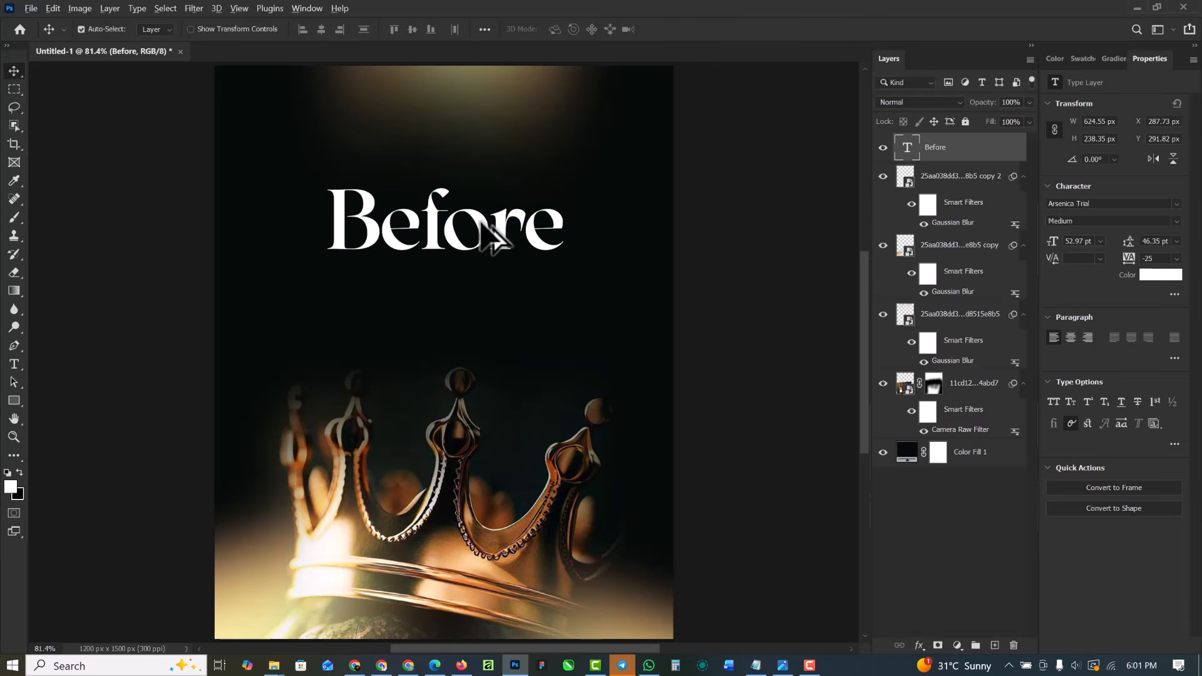
# Duplicate the "Before" text directly below itself and change the copy's wording to "Throne"
pyautogui.moveTo(491, 237); pyautogui.dragTo(496, 295)
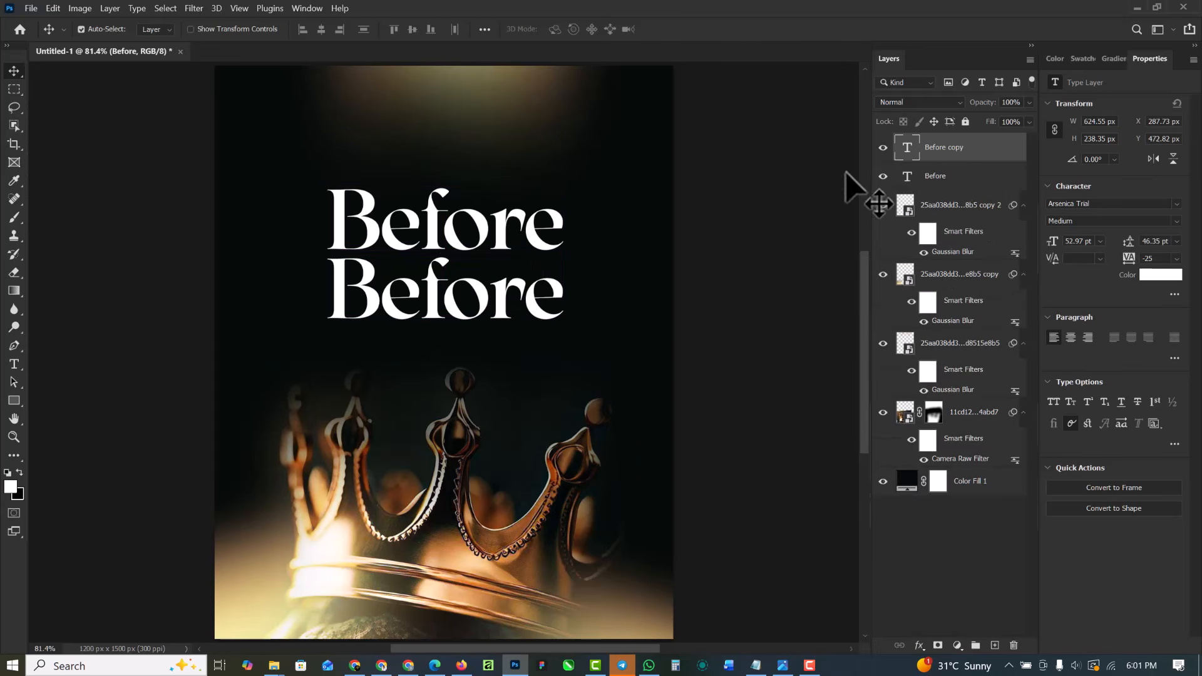
pyautogui.doubleClick(909, 147)
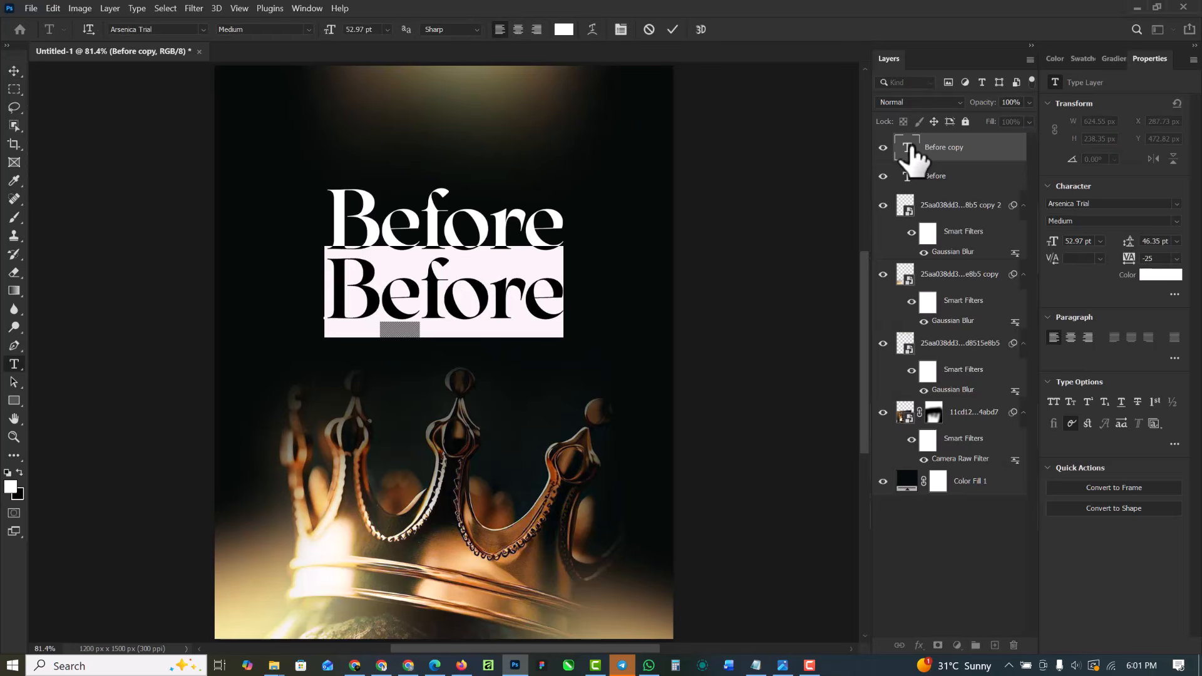
pyautogui.write('Thr')
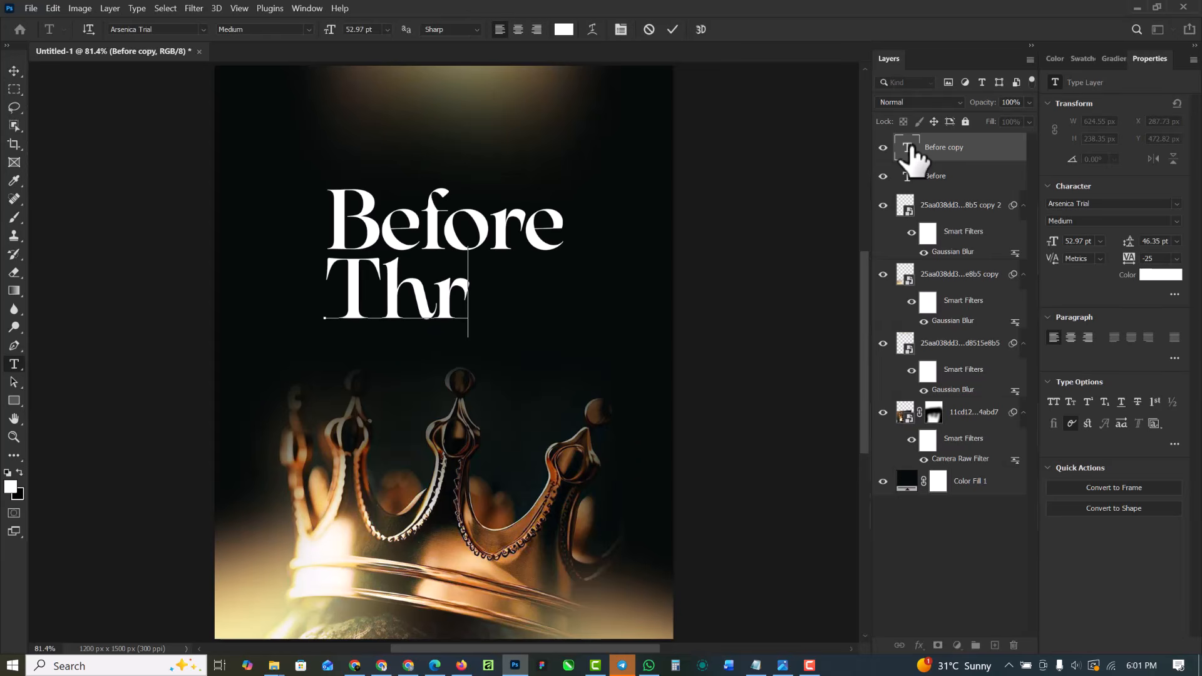
pyautogui.write('one')
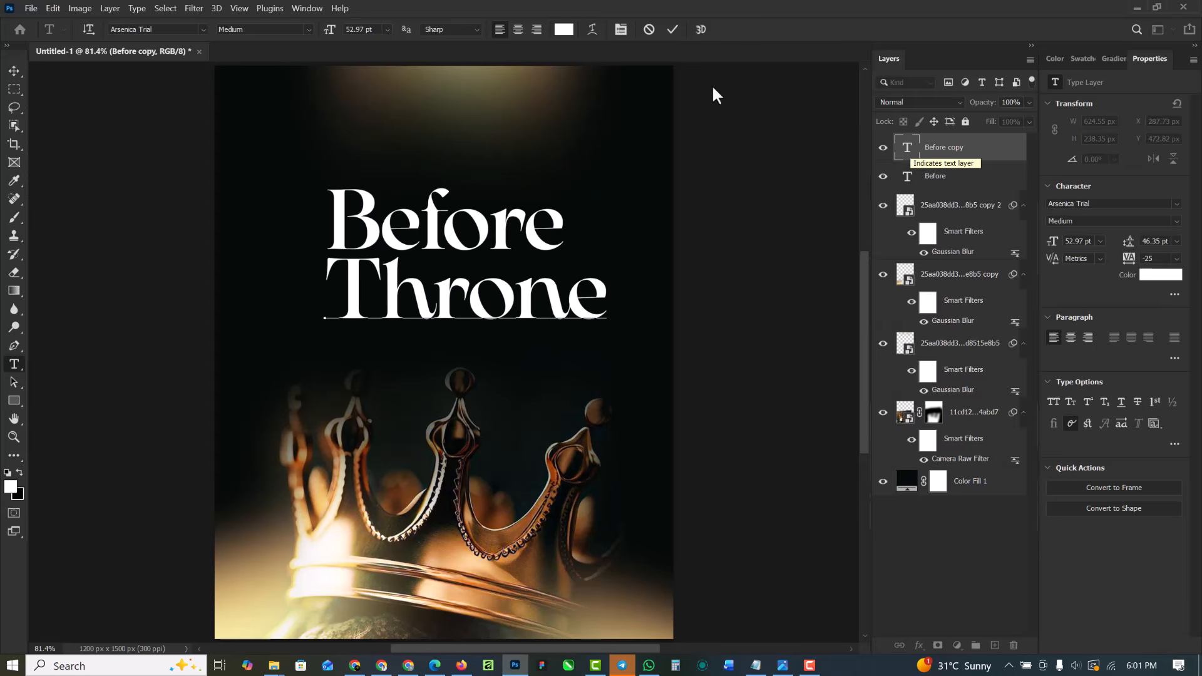
pyautogui.click(14, 75)
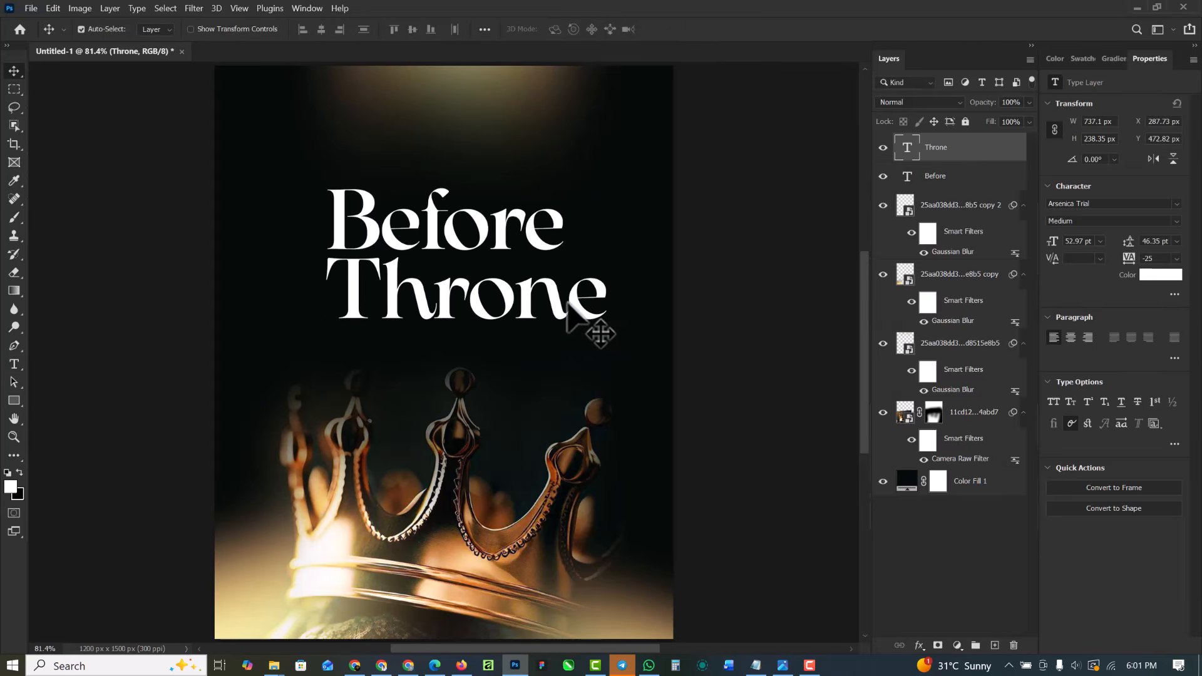
# Scale the "Throne" text down to about 84.5% so its width matches the "Before" line
pyautogui.hotkey('ctrl', 't')
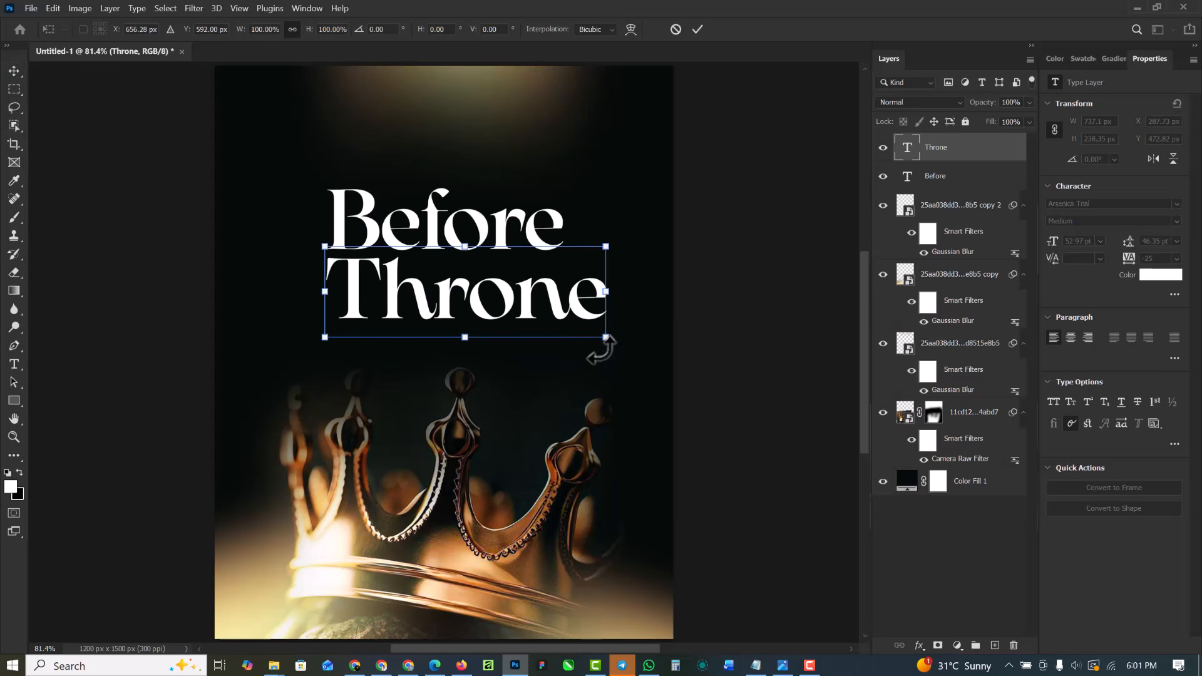
pyautogui.moveTo(605, 341); pyautogui.dragTo(566, 323)
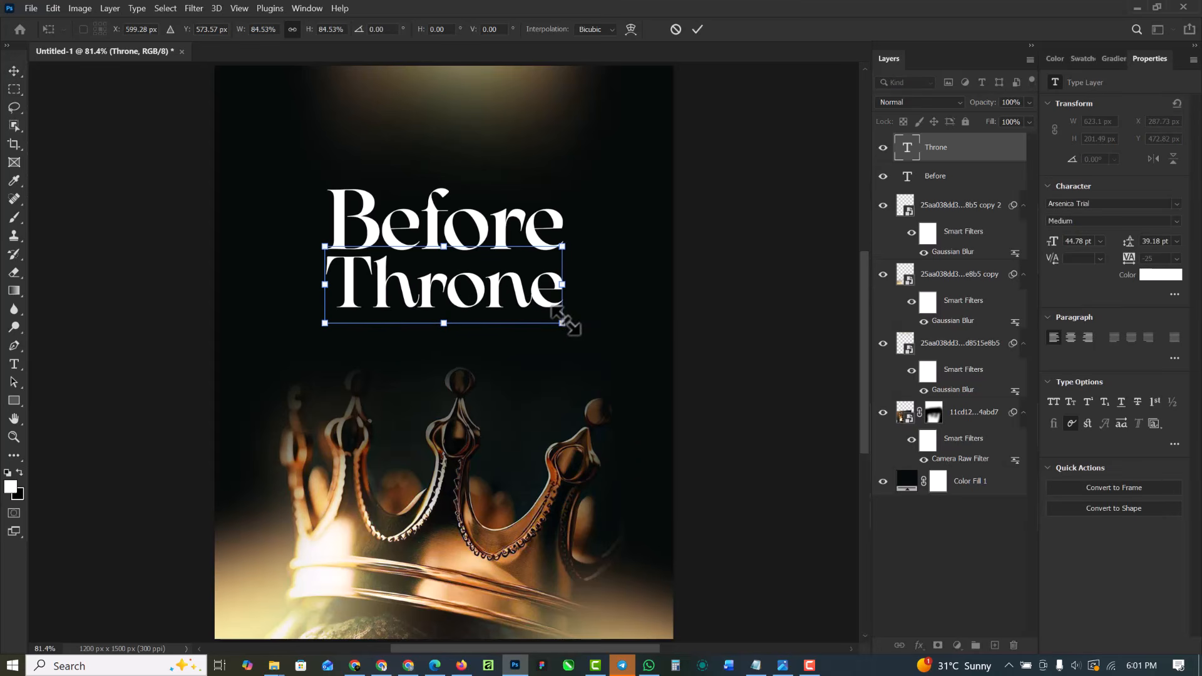
pyautogui.press('Return')
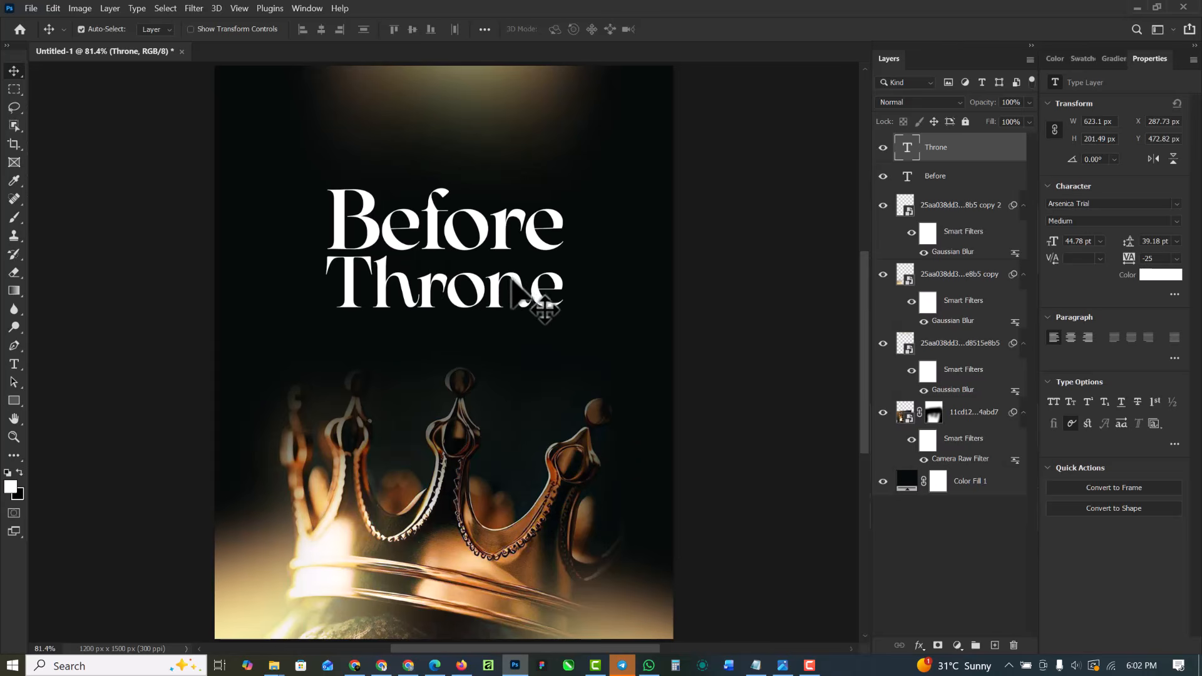
# Duplicate the "Throne" text below itself, reword the copy as "THE" and set it in BankGothic Bold
pyautogui.moveTo(513, 278); pyautogui.dragTo(518, 341)
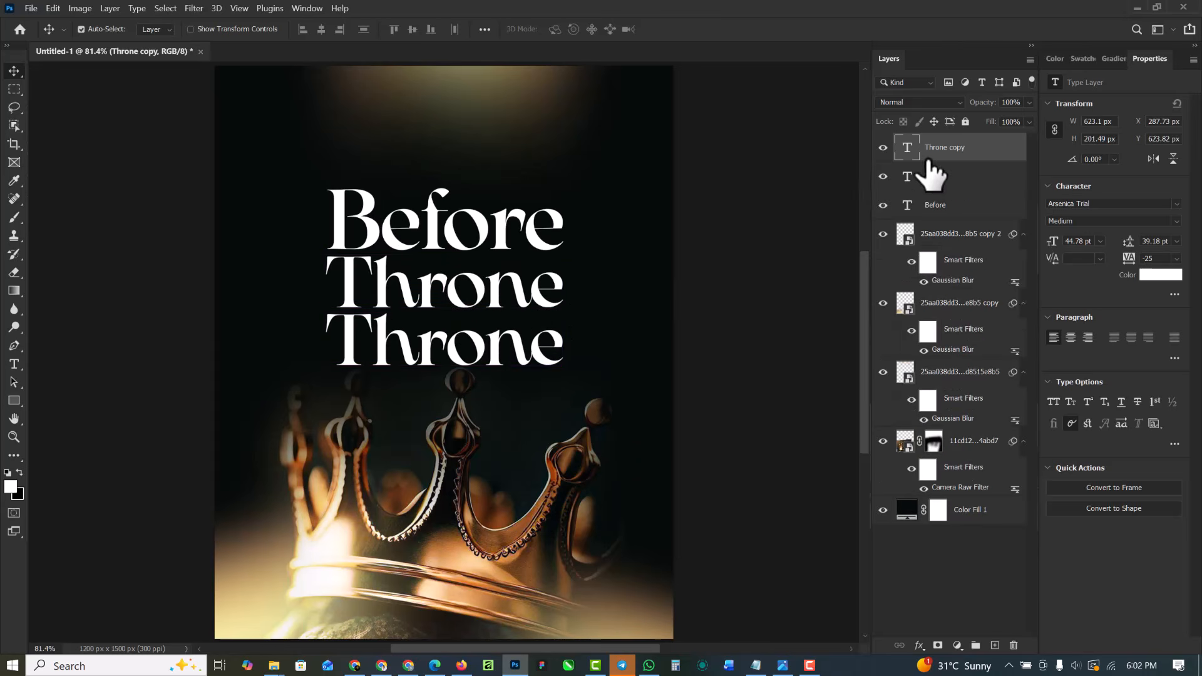
pyautogui.doubleClick(906, 148)
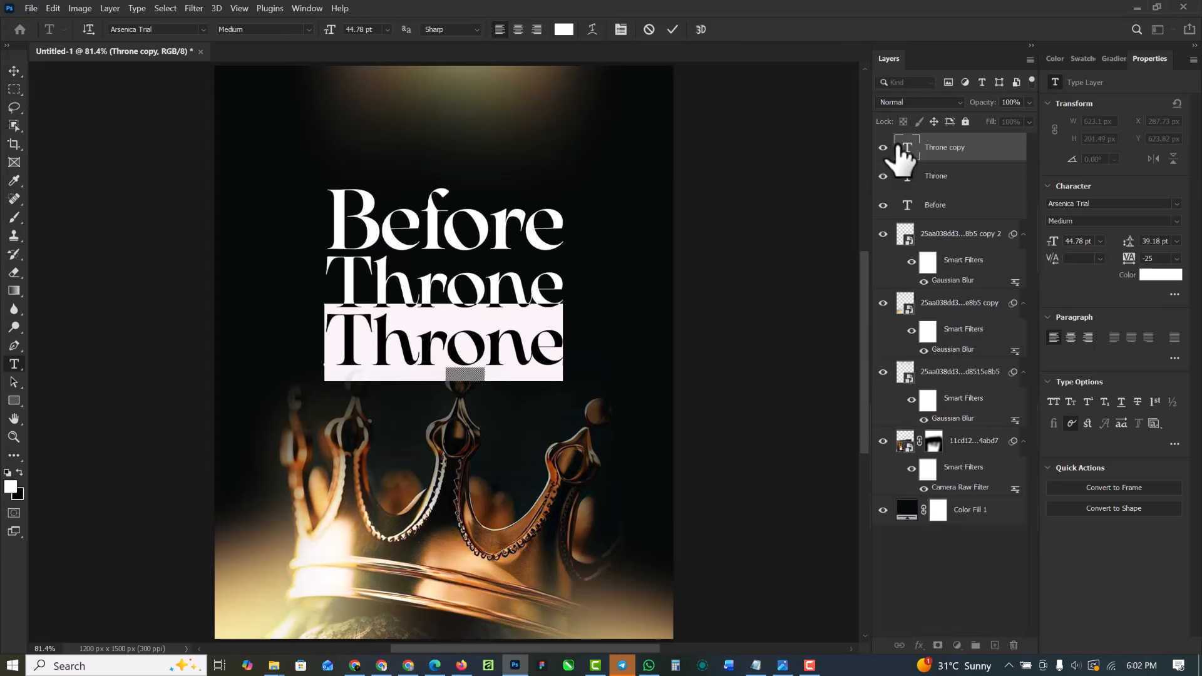
pyautogui.write('THE')
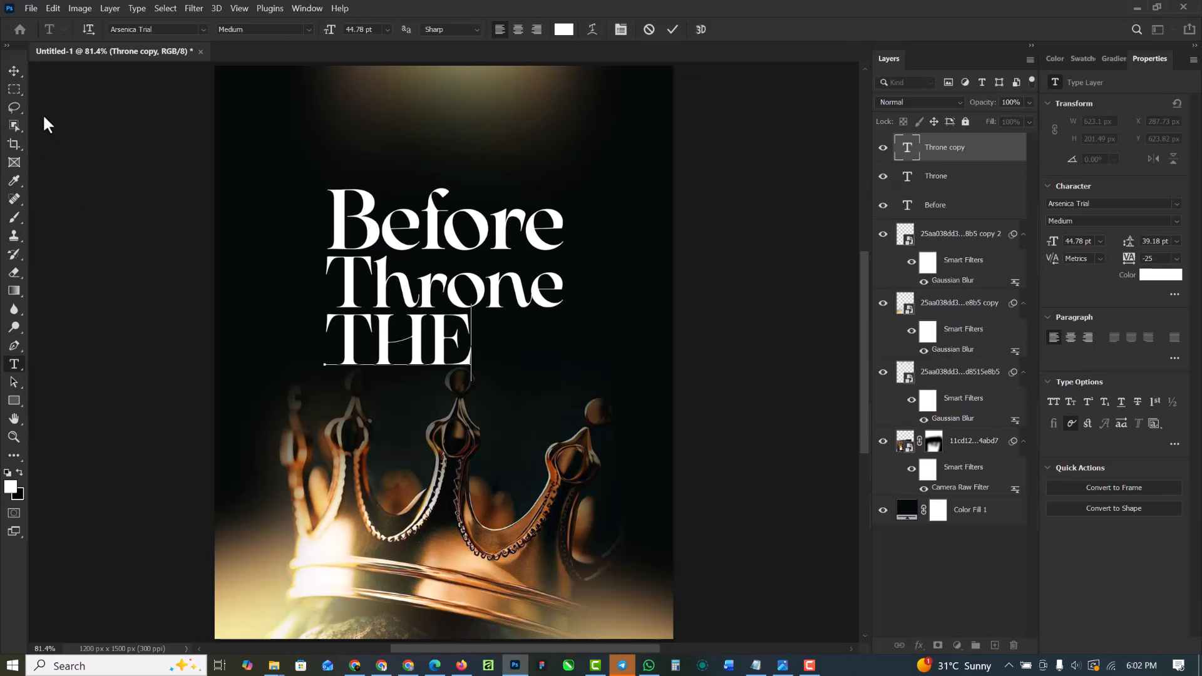
pyautogui.hotkey('ctrl', 'Return')
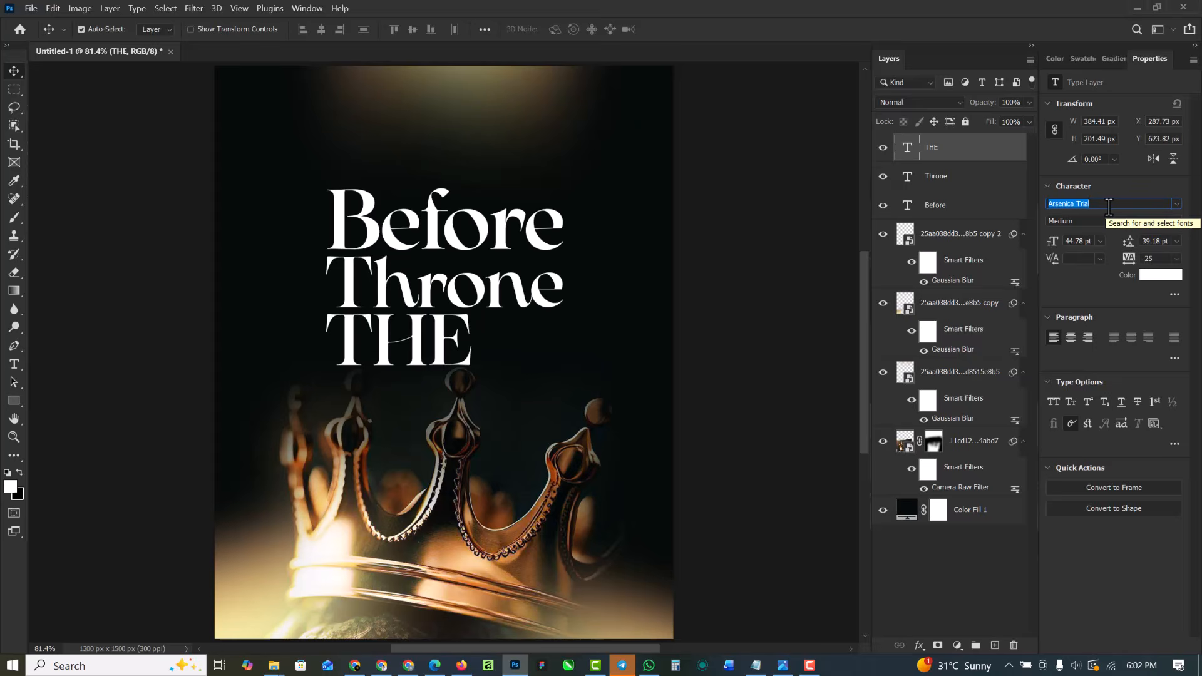
pyautogui.write('BANK')
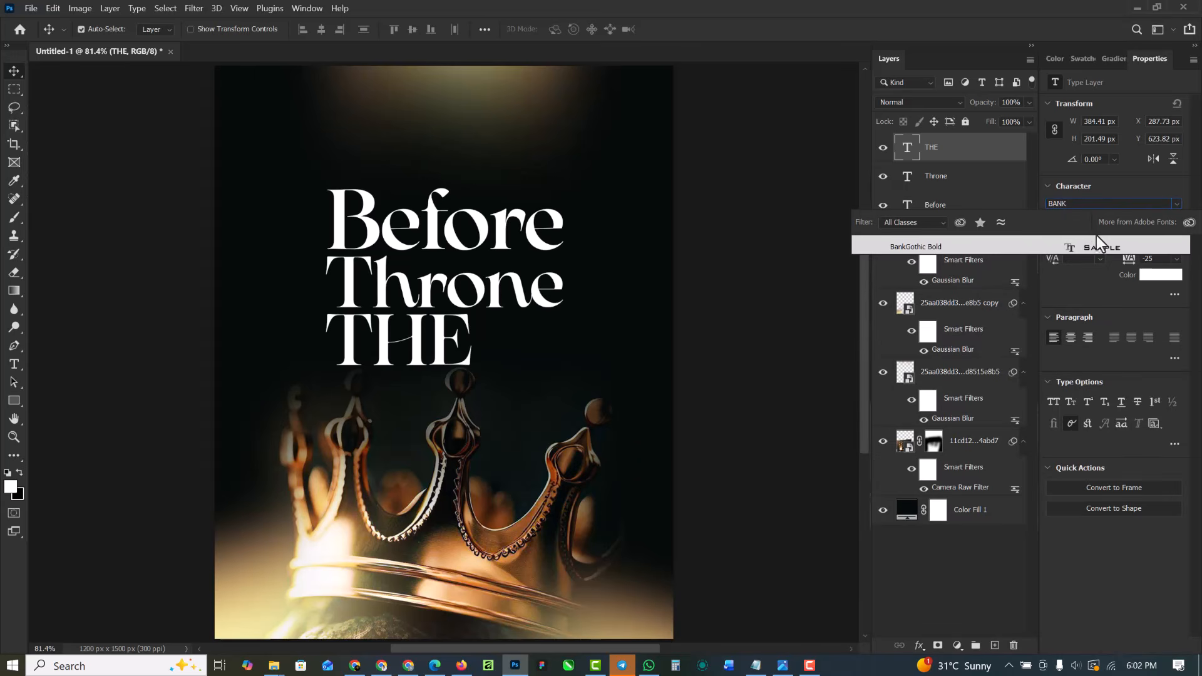
pyautogui.click(1102, 249)
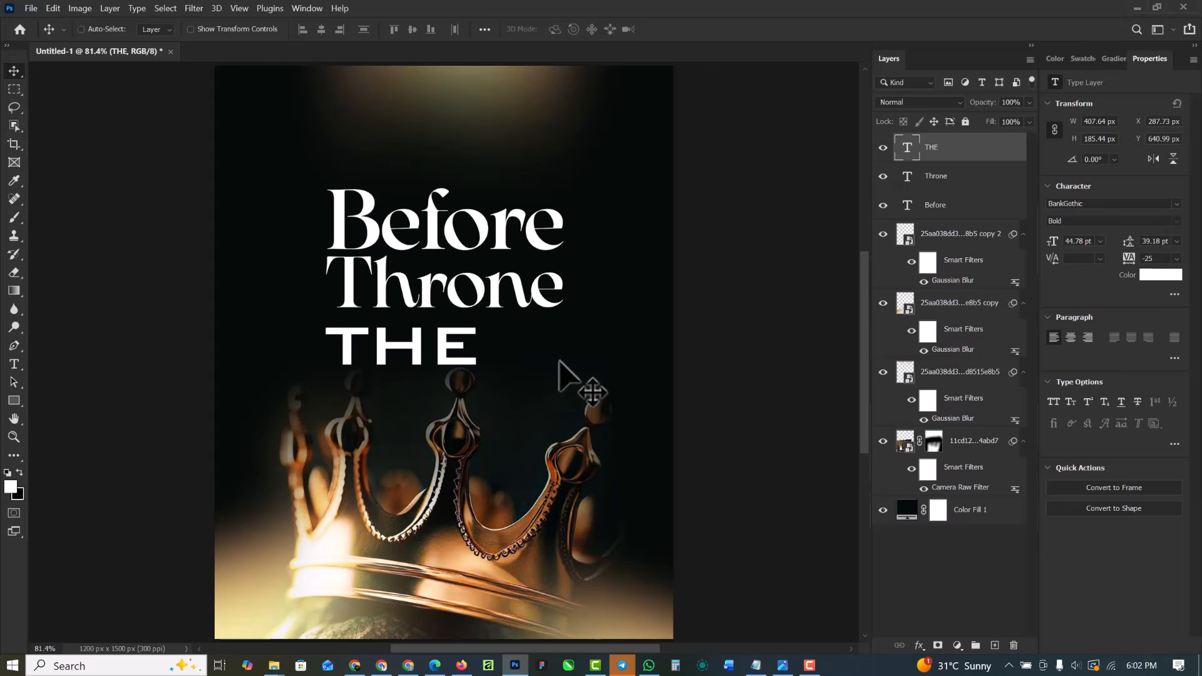
# Shrink "THE" to about 8.17 pt, place it between "Before" and "Throne", and set its tracking to 3000
pyautogui.hotkey('ctrl', 't')
pyautogui.moveTo(480, 381); pyautogui.dragTo(476, 233)
pyautogui.scroll(5, 346, 318)
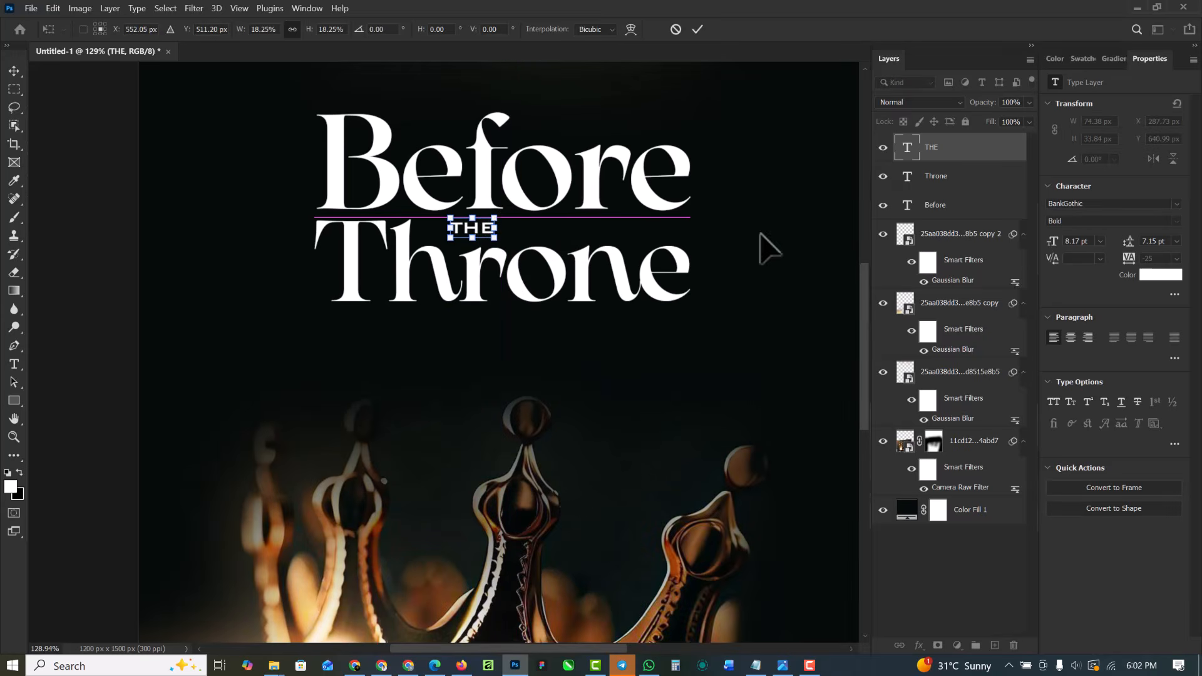
pyautogui.press('Return')
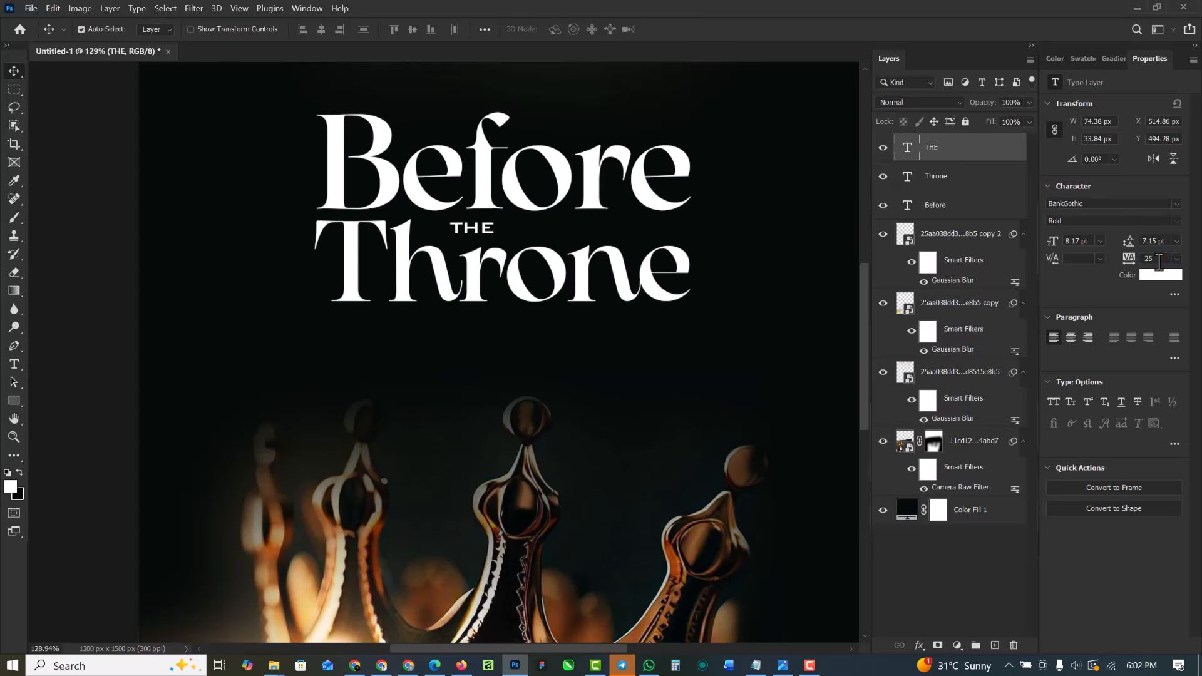
pyautogui.write('3000')
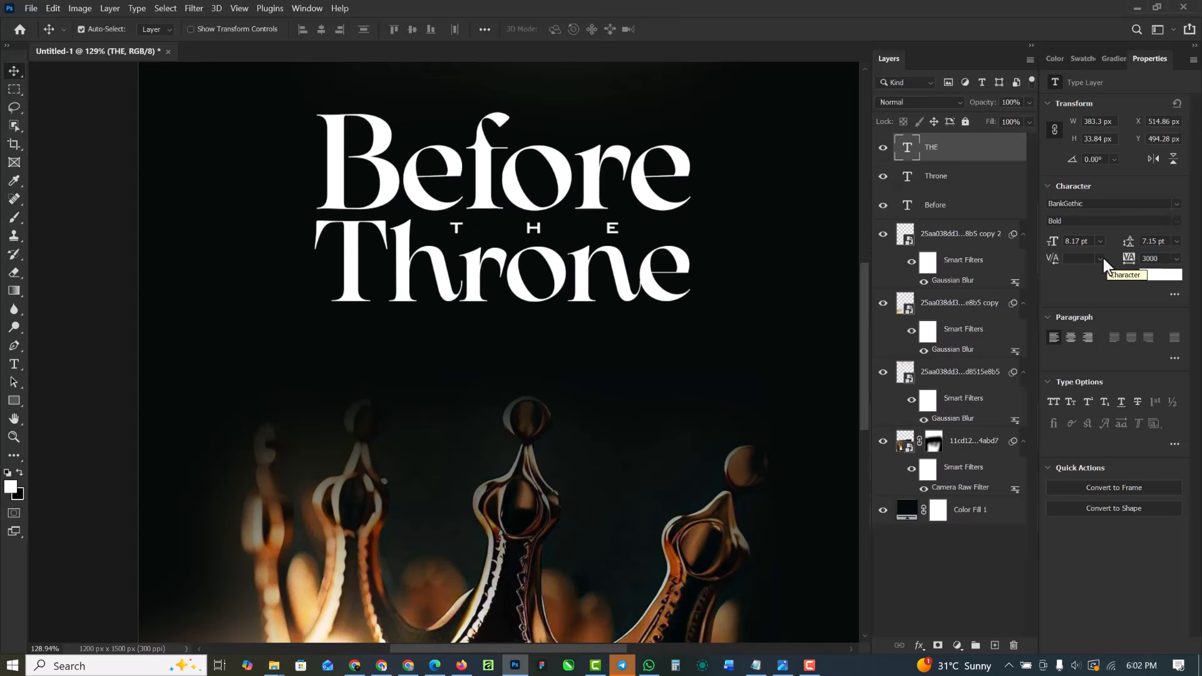
# Group the "THE", "Throne" and "Before" text layers and move the group about 30 px to the left
pyautogui.scroll(-6, 458, 280)
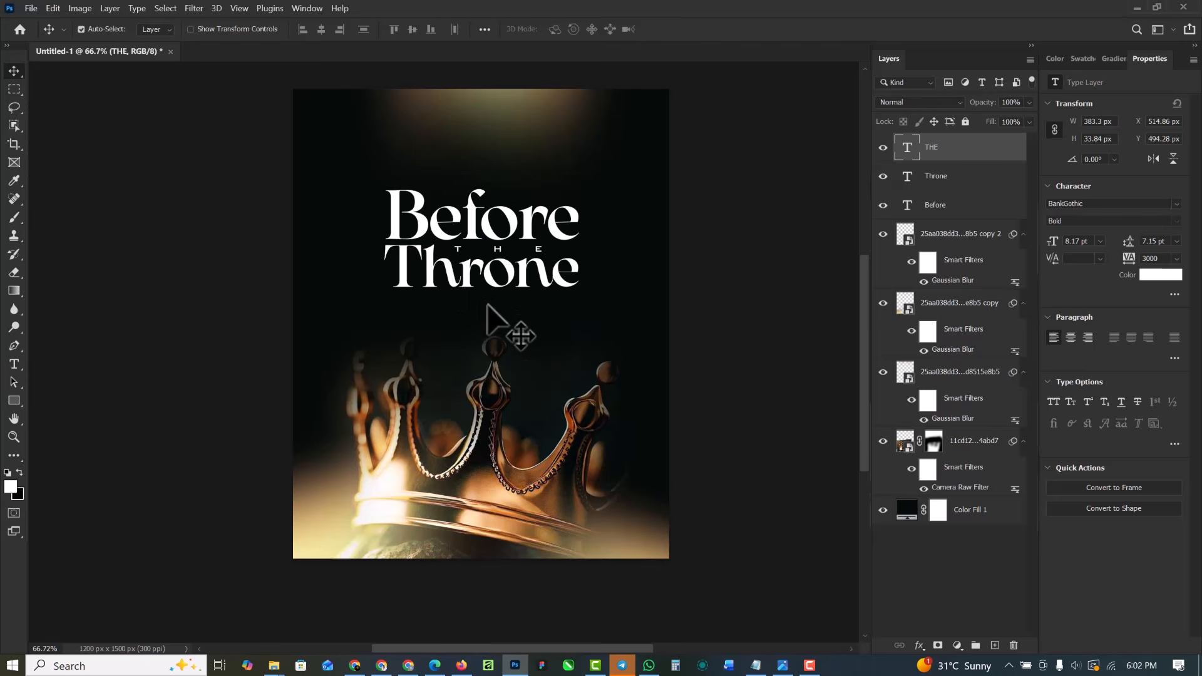
pyautogui.keyDown('shift'); pyautogui.click(974, 219); pyautogui.keyUp('shift')
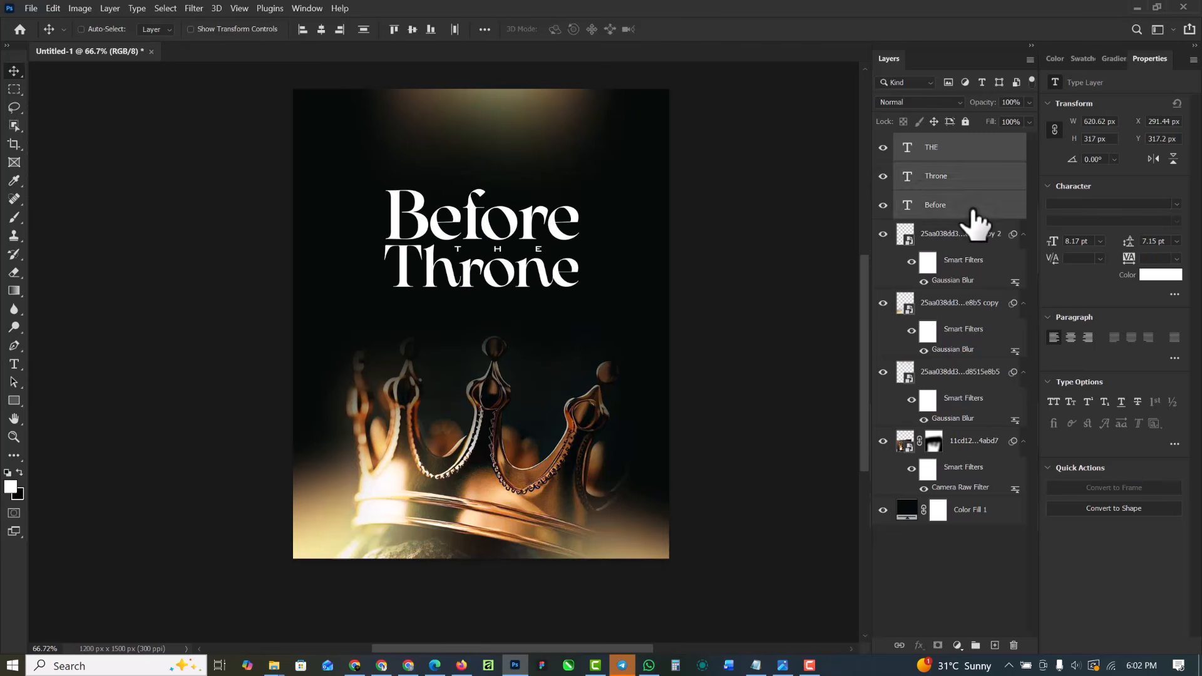
pyautogui.hotkey('ctrl', 'g')
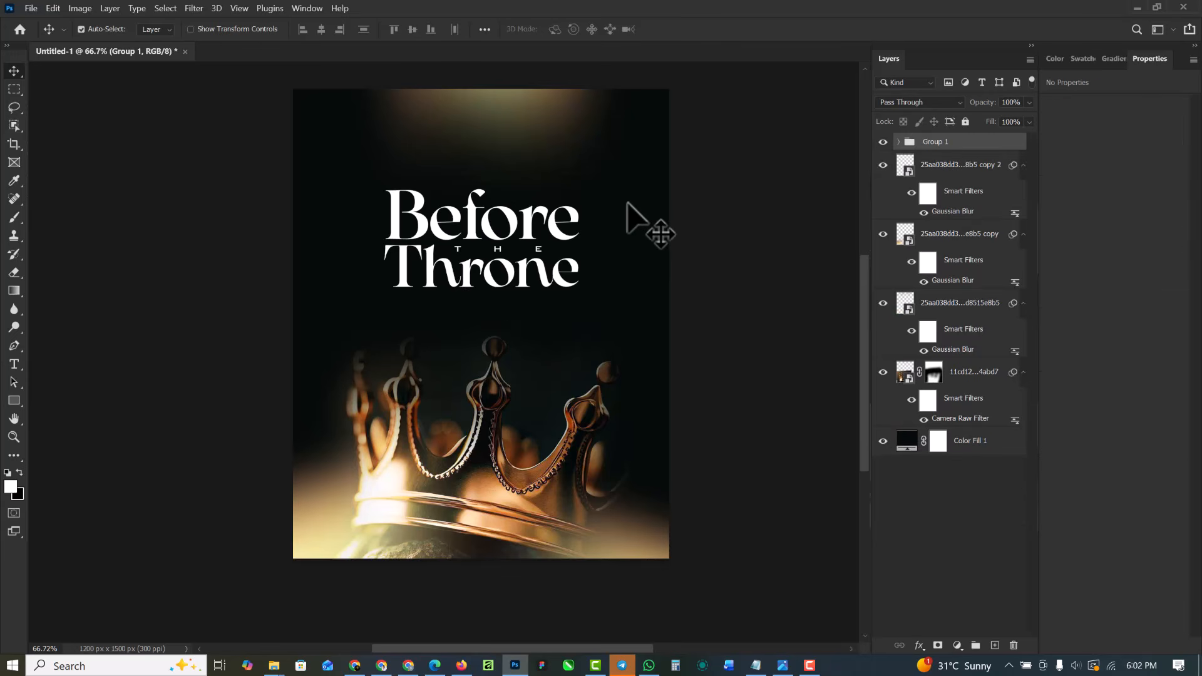
pyautogui.hotkey('shift', 'Left')
pyautogui.hotkey('shift', 'Left')
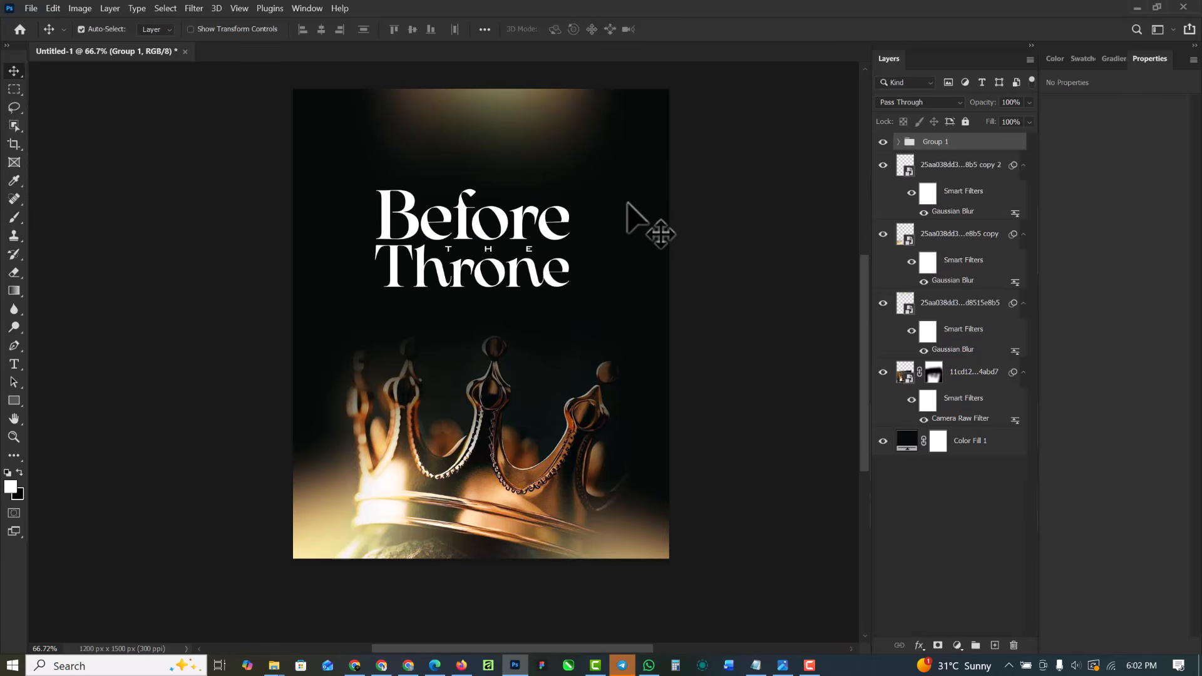
# Enlarge the title group to about 119% and shift it left by about 57 px towards the poster's centre
pyautogui.hotkey('ctrl', 't')
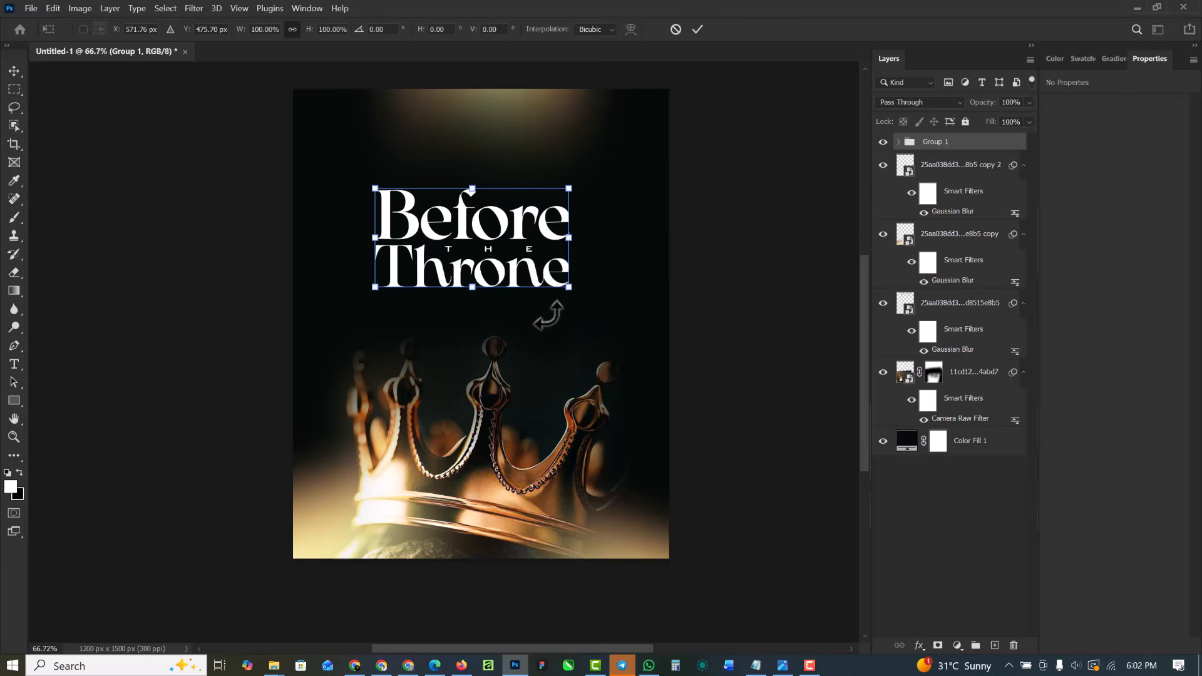
pyautogui.moveTo(579, 295); pyautogui.dragTo(614, 313)
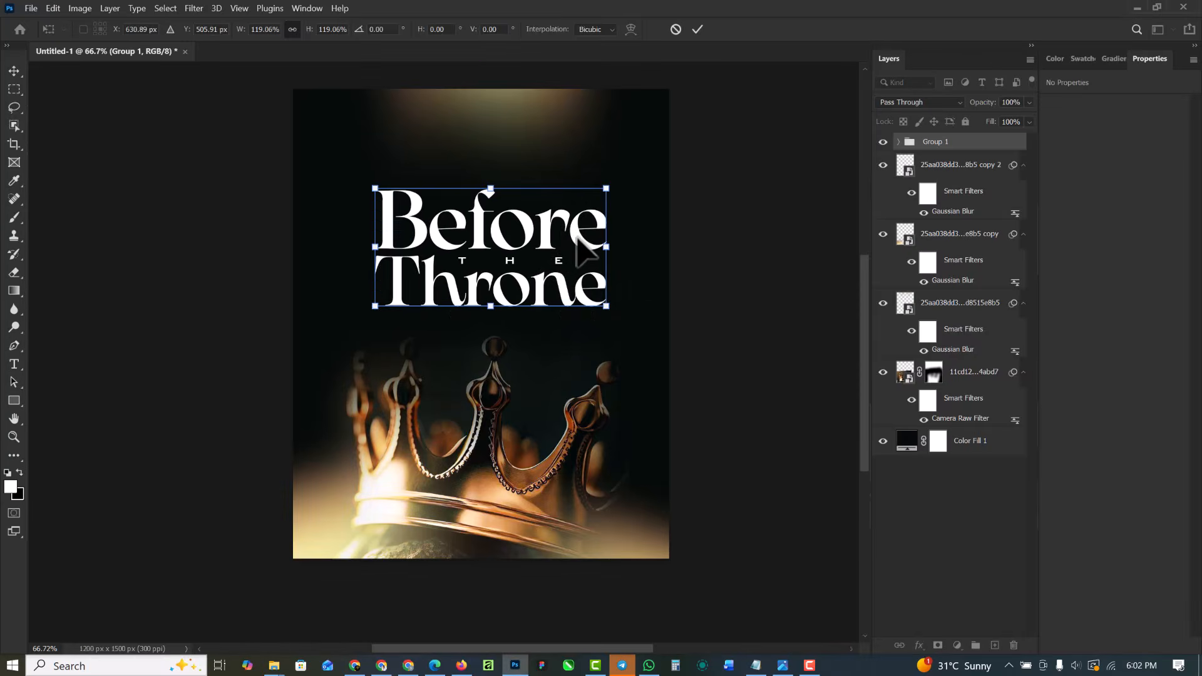
pyautogui.moveTo(570, 240); pyautogui.dragTo(558, 238)
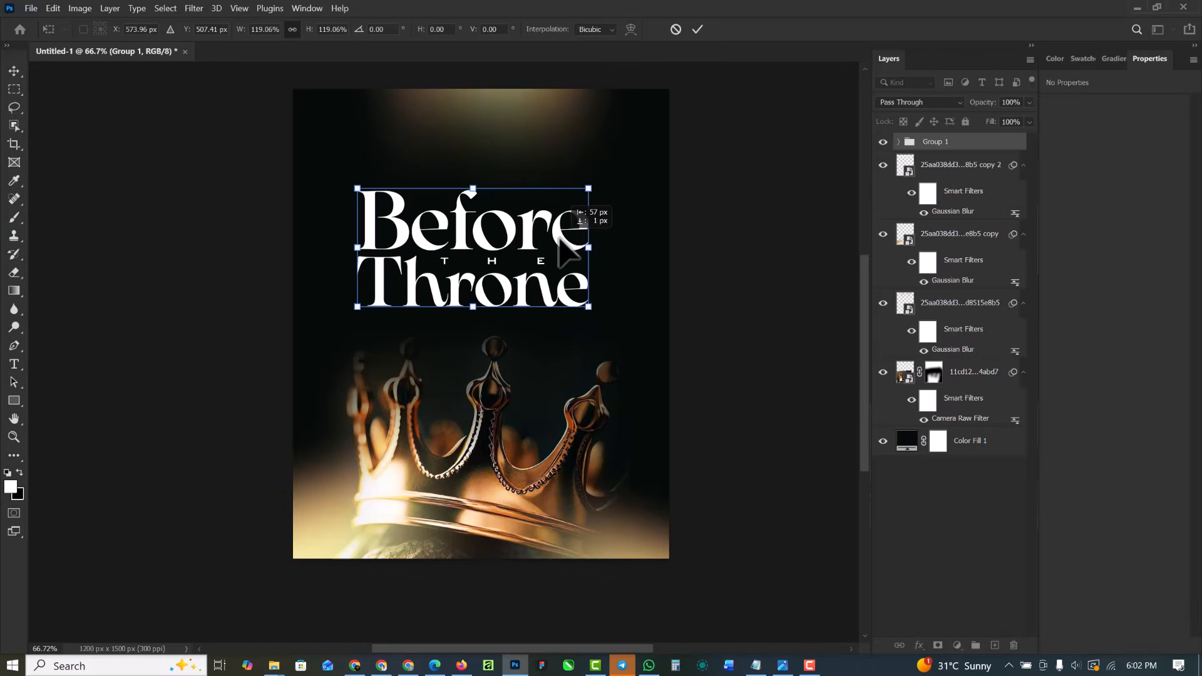
pyautogui.press('Return')
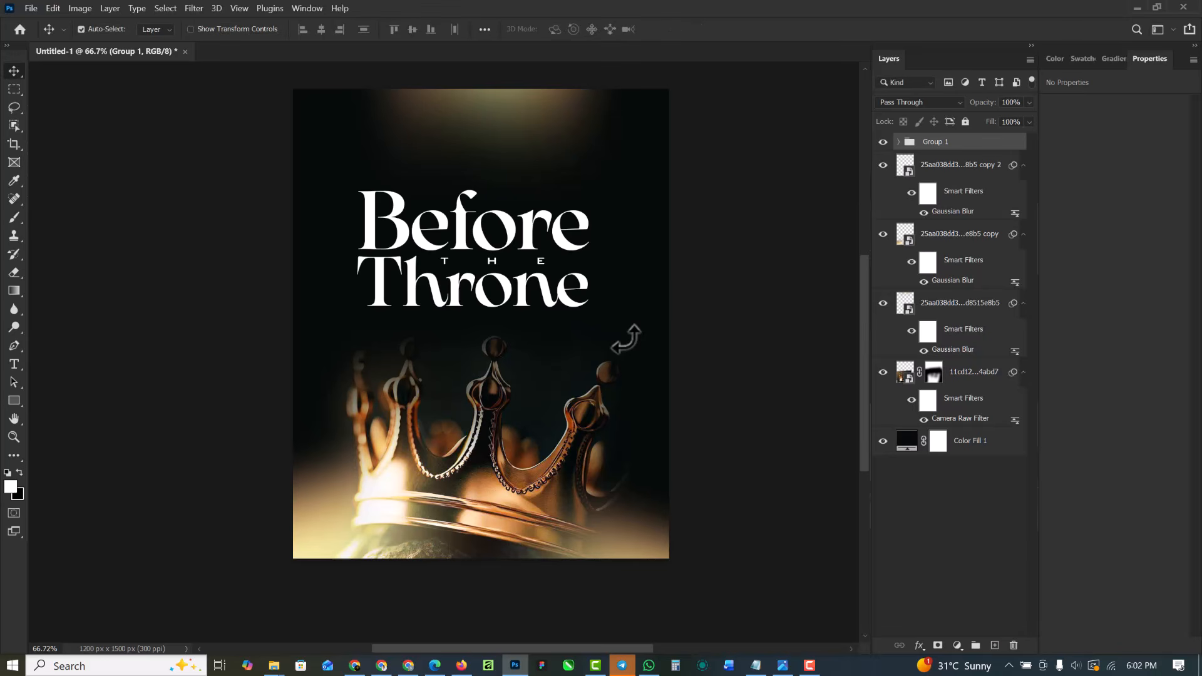
# Nudge the title group about 8 px to the right and move it slightly down above the crown
pyautogui.press('Right')
pyautogui.press('Right')
pyautogui.press('Right')
pyautogui.press('Right')
pyautogui.press('Right')
pyautogui.press('Right')
pyautogui.press('Right')
pyautogui.press('Right')
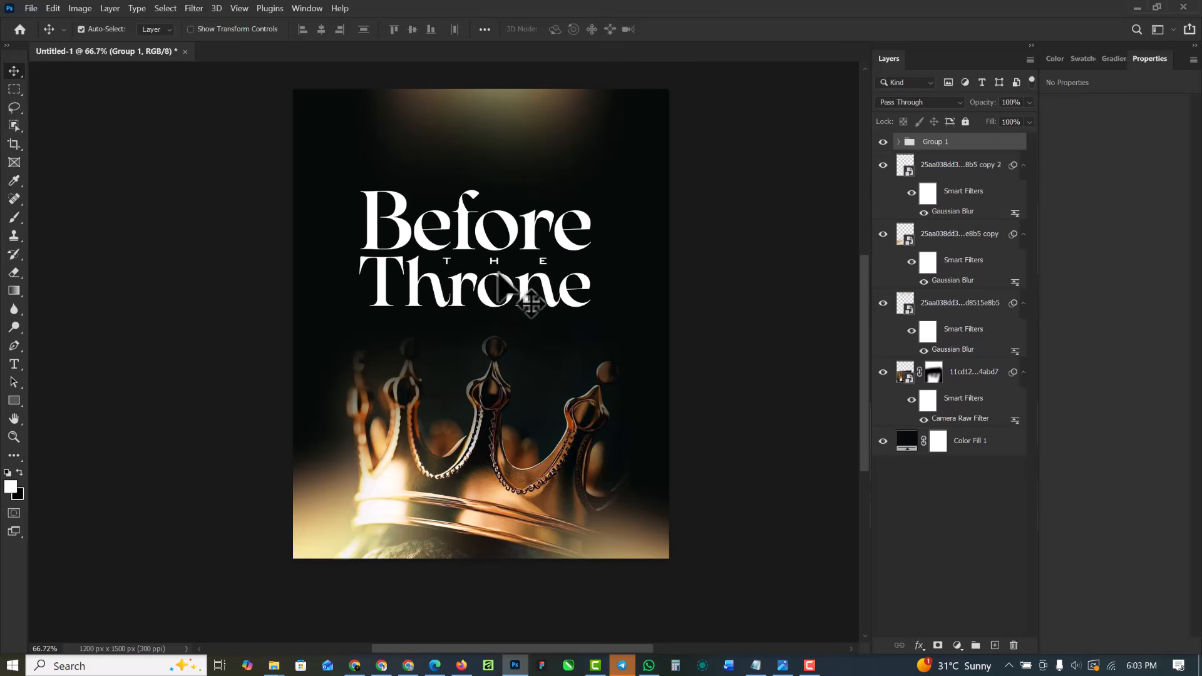
pyautogui.moveTo(502, 270); pyautogui.dragTo(503, 273)
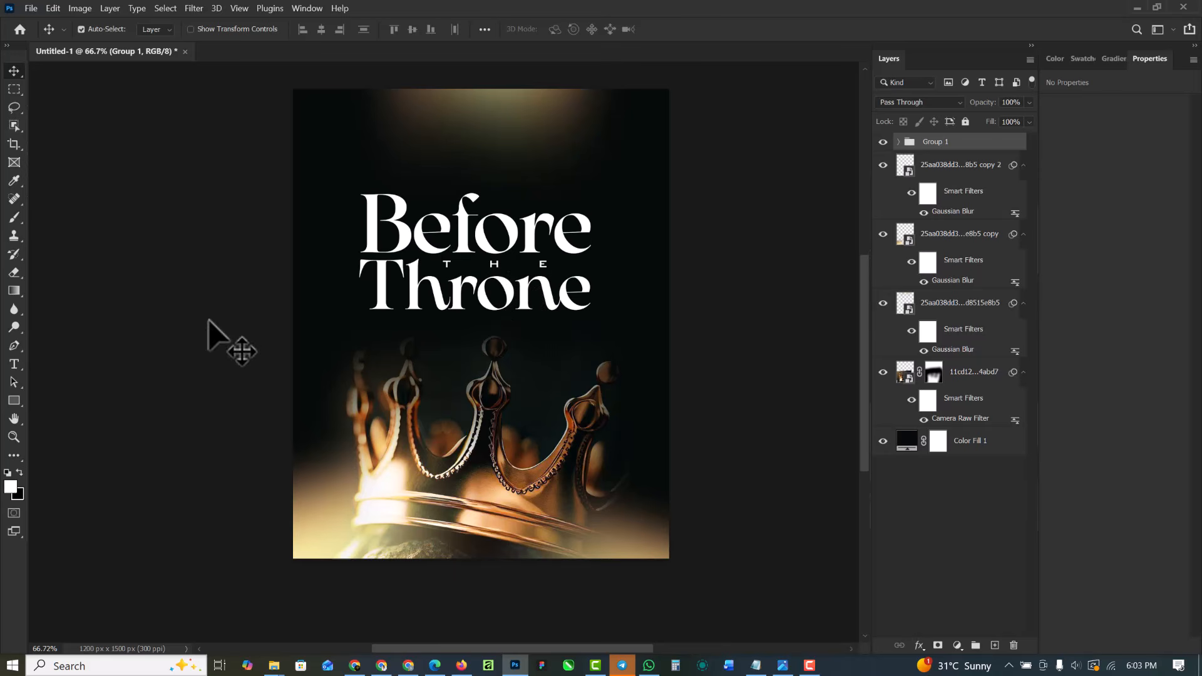
# Switch to File Explorer and open the PREMIUM PNG image folder within GRAPHICS BUNDLE 1.0 of the SMART DESIGNER ASSETS folder
pyautogui.moveTo(275, 668)
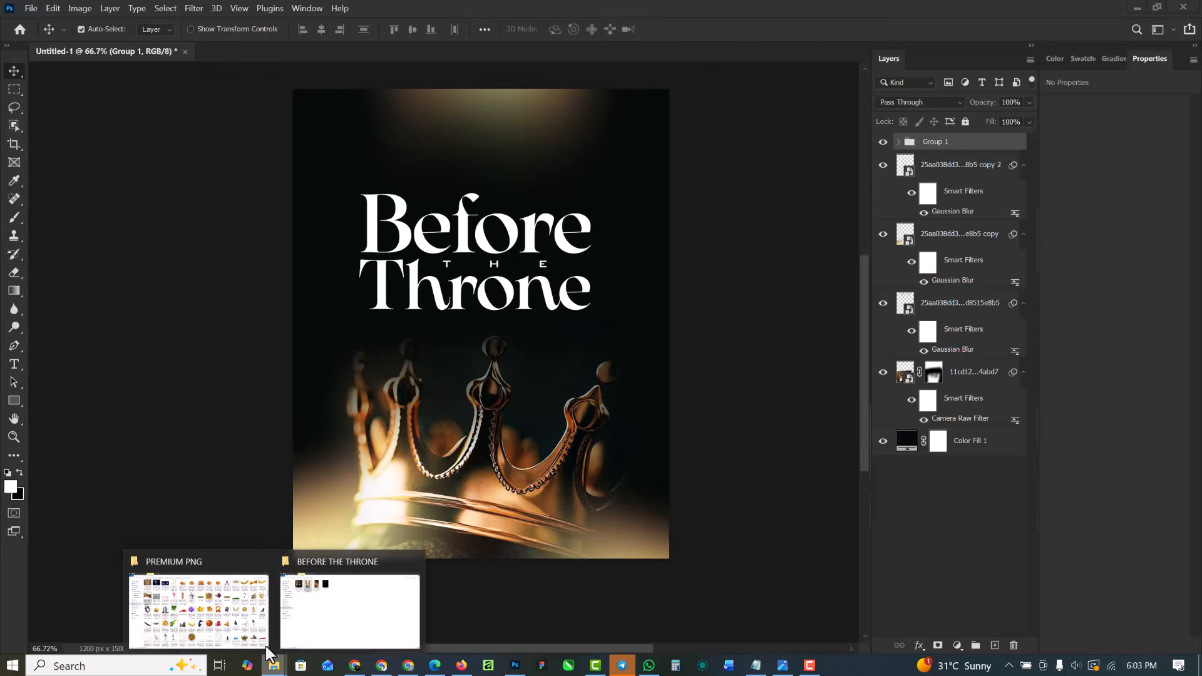
pyautogui.click(360, 604)
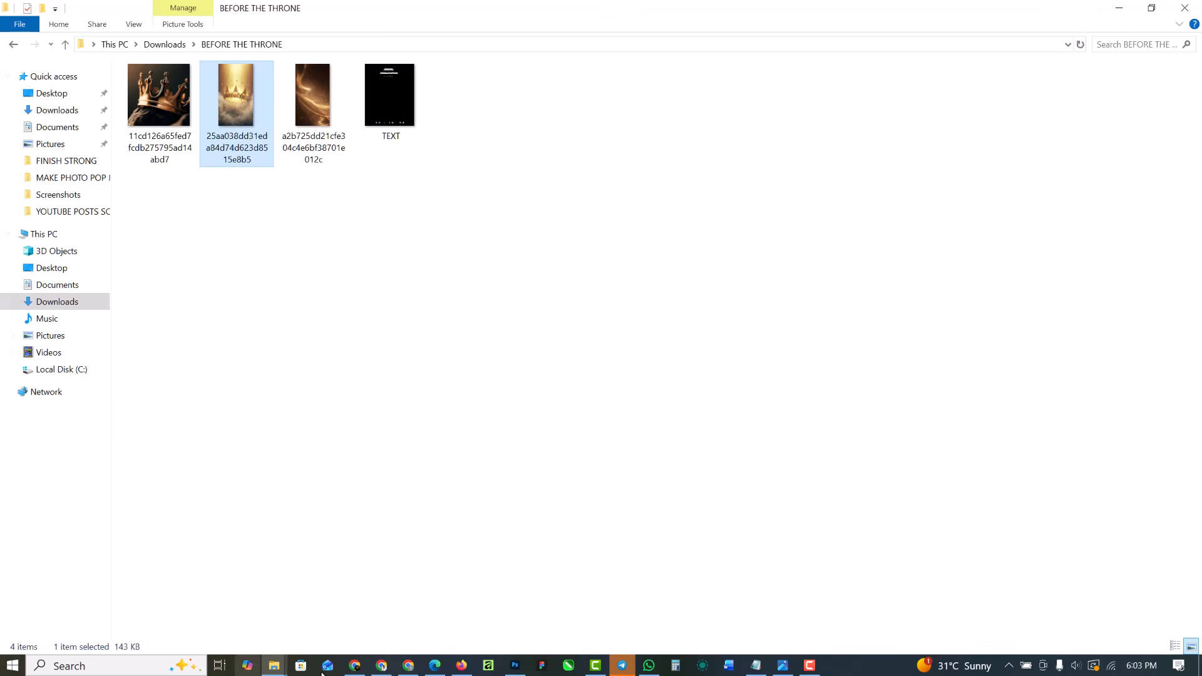
pyautogui.moveTo(276, 671)
pyautogui.click(139, 594)
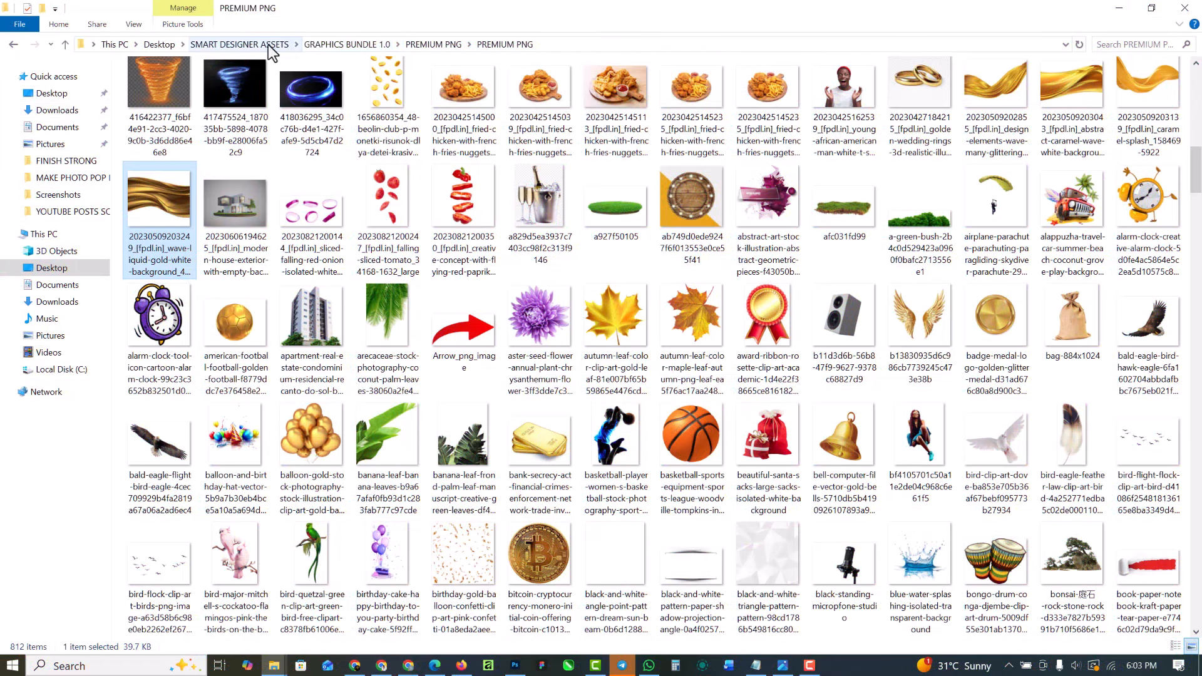
pyautogui.click(268, 43)
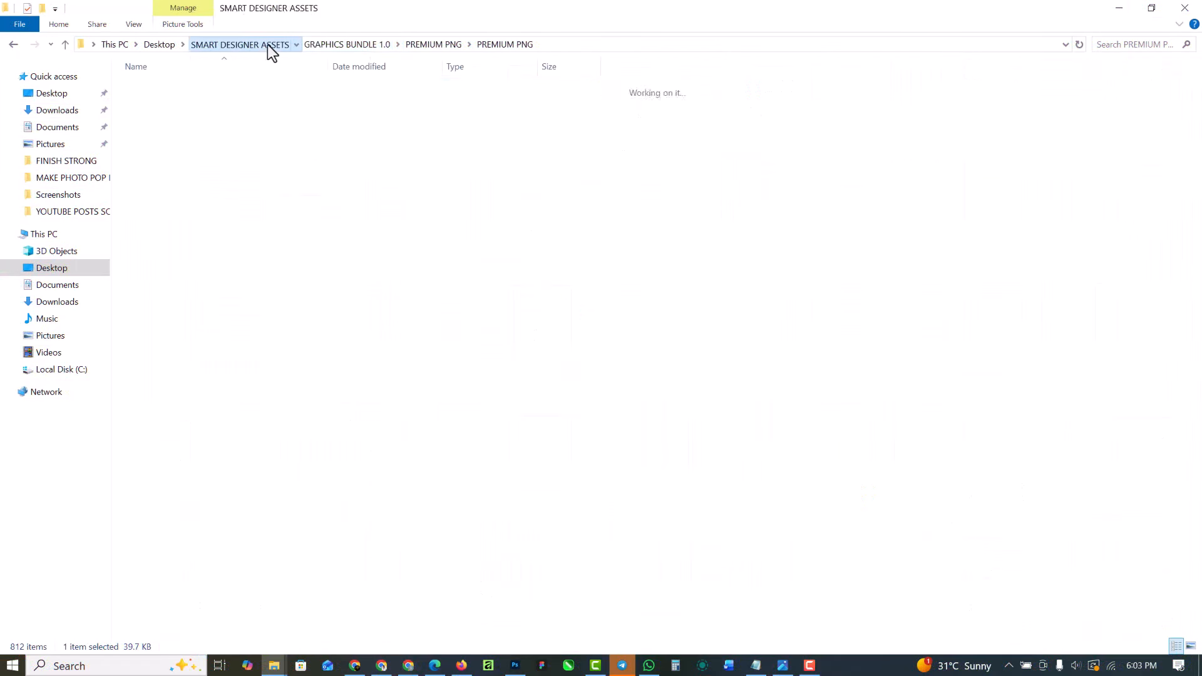
pyautogui.click(167, 45)
pyautogui.doubleClick(379, 130)
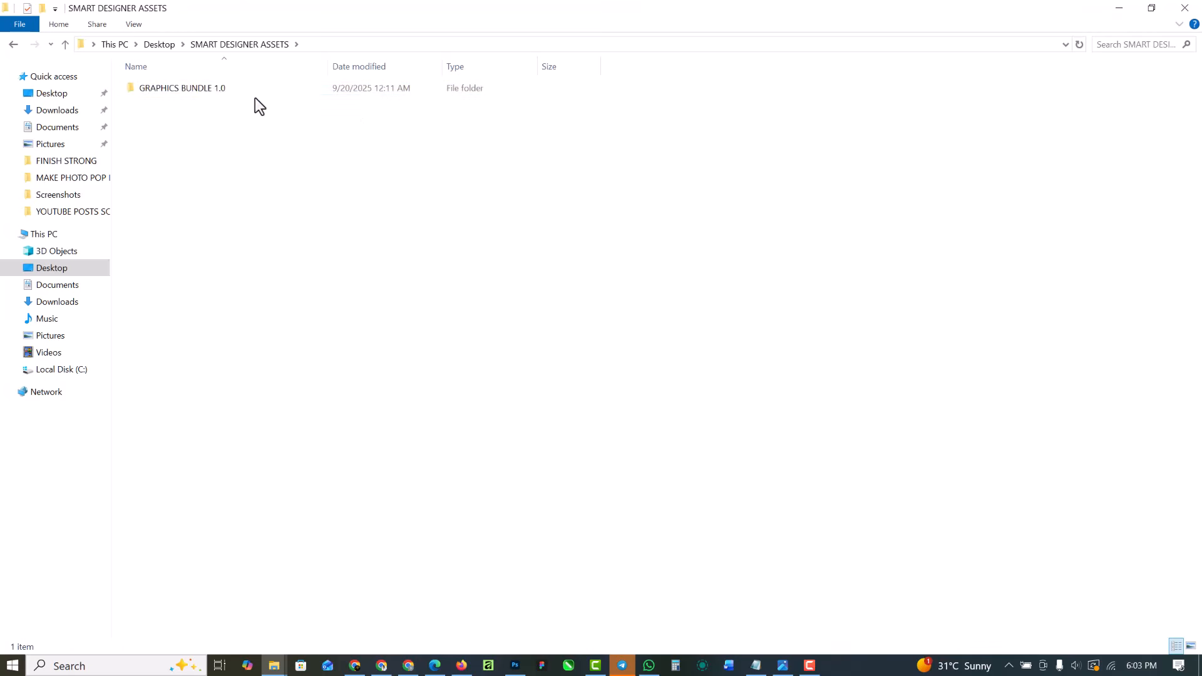
pyautogui.doubleClick(215, 89)
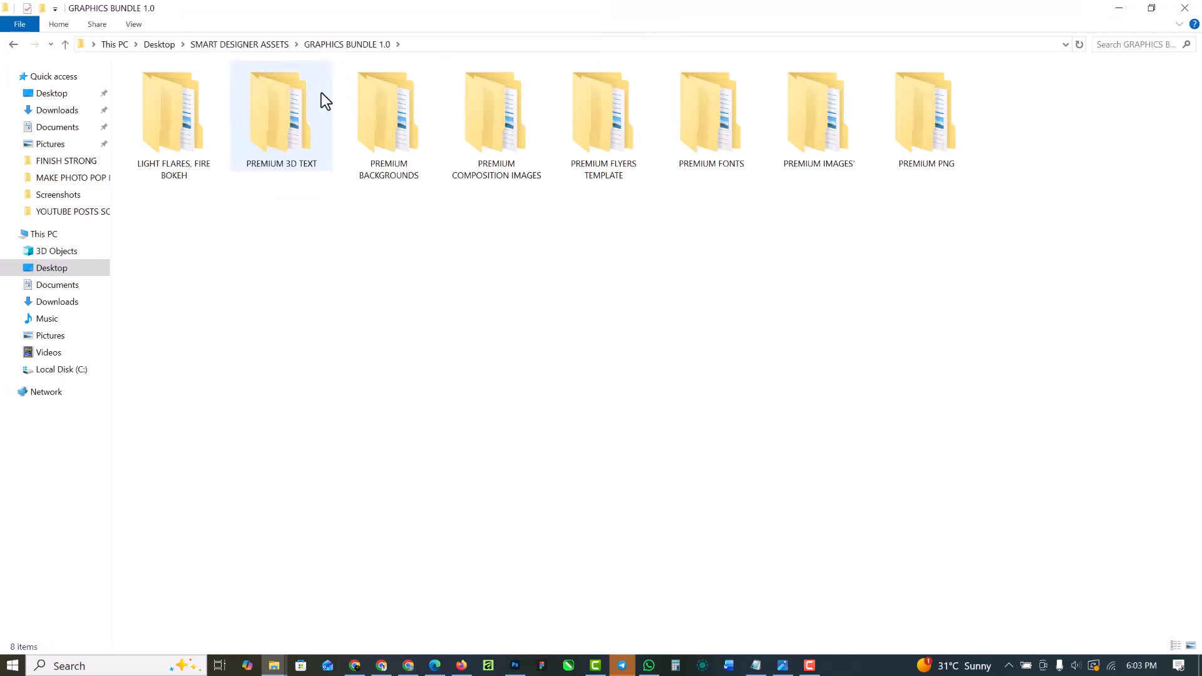
pyautogui.doubleClick(922, 146)
pyautogui.doubleClick(213, 90)
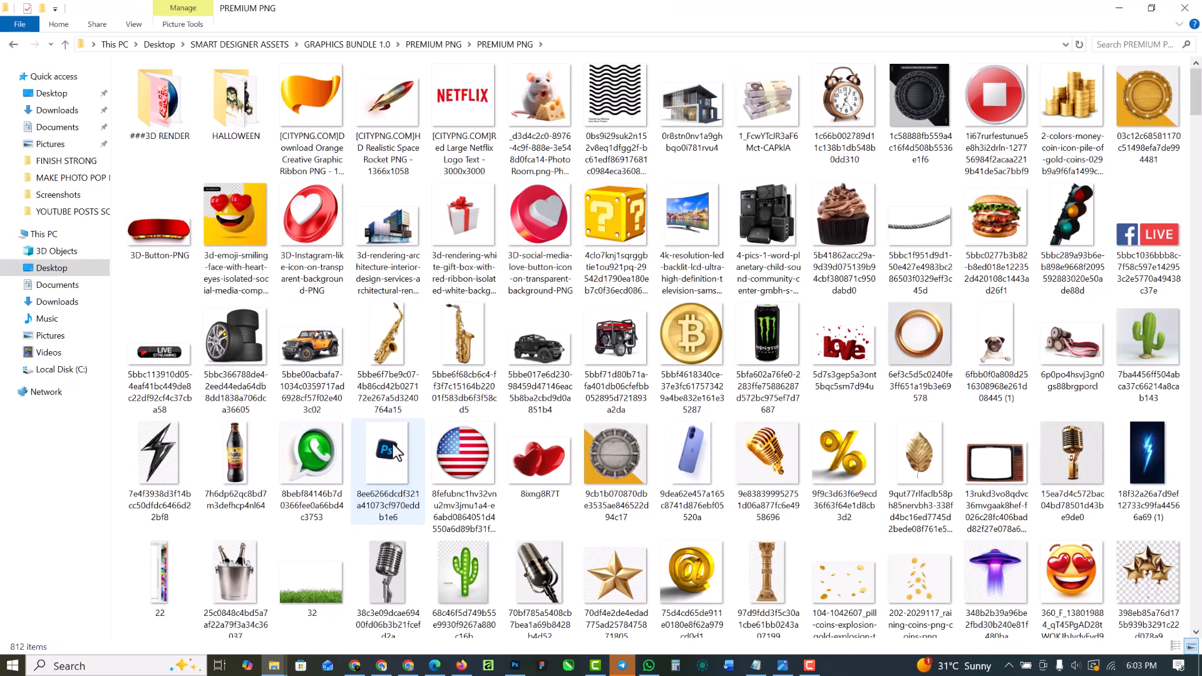
# Place the wave-liquid-gold-white-background image from the PREMIUM PNG folder into the poster, over the title, as the topmost layer
pyautogui.scroll(-15, 415, 373)
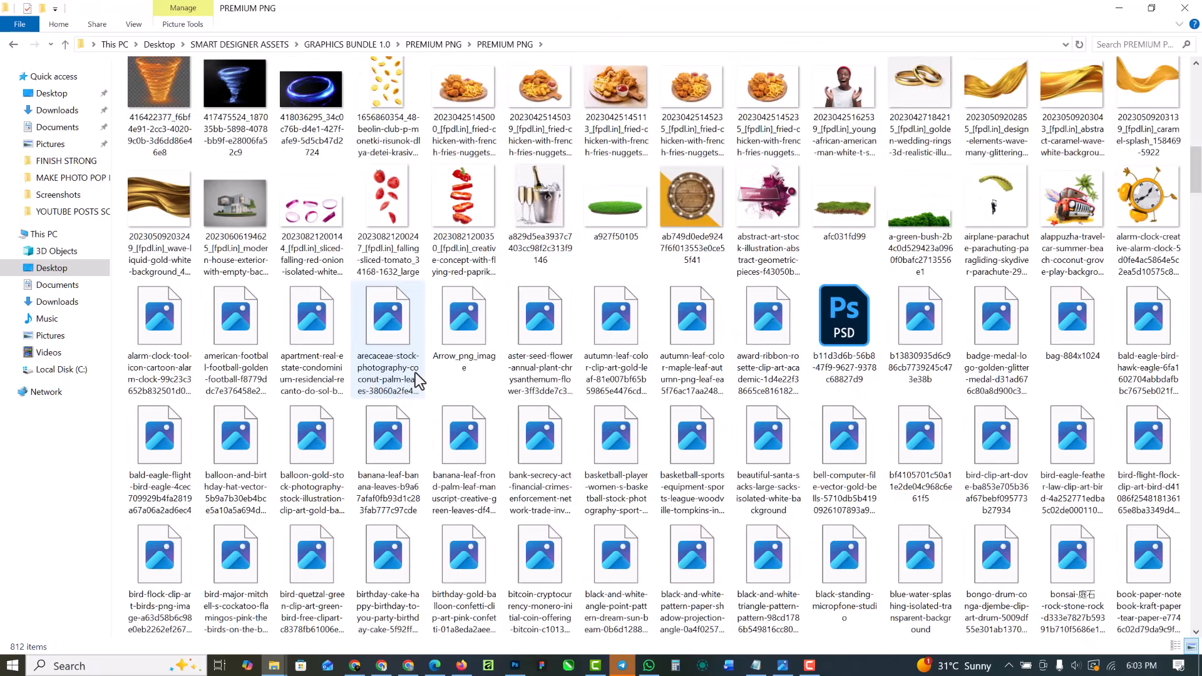
pyautogui.scroll(-5, 415, 373)
pyautogui.scroll(10, 440, 348)
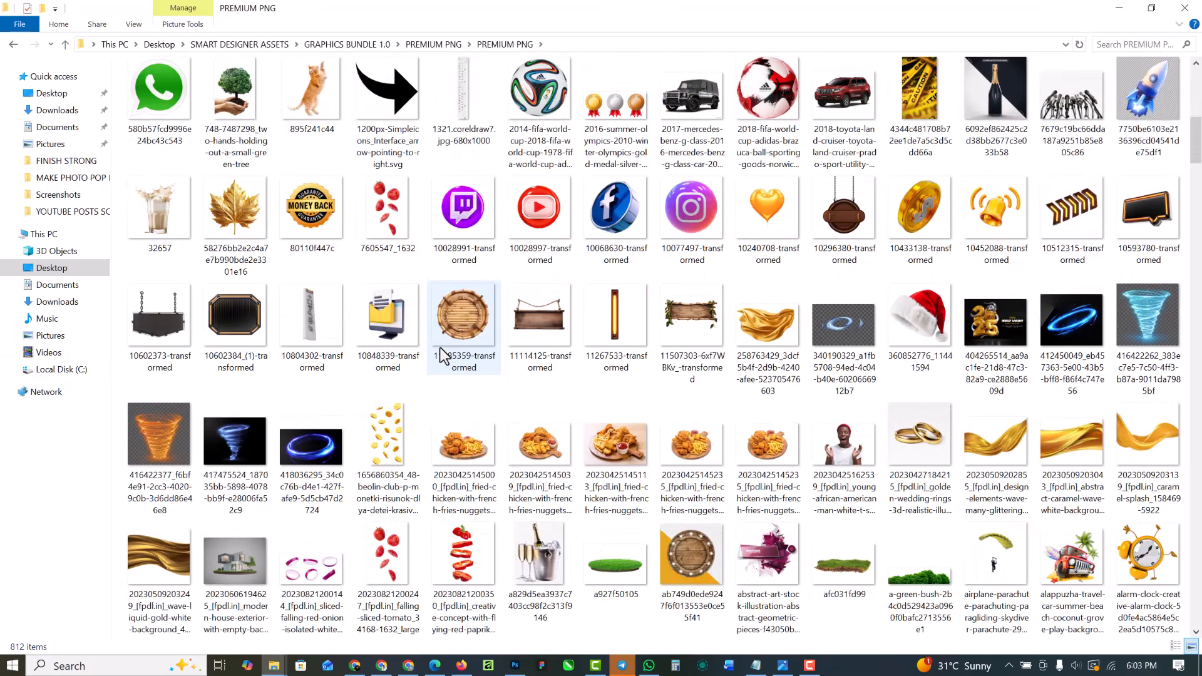
pyautogui.scroll(-5, 441, 347)
pyautogui.click(161, 216)
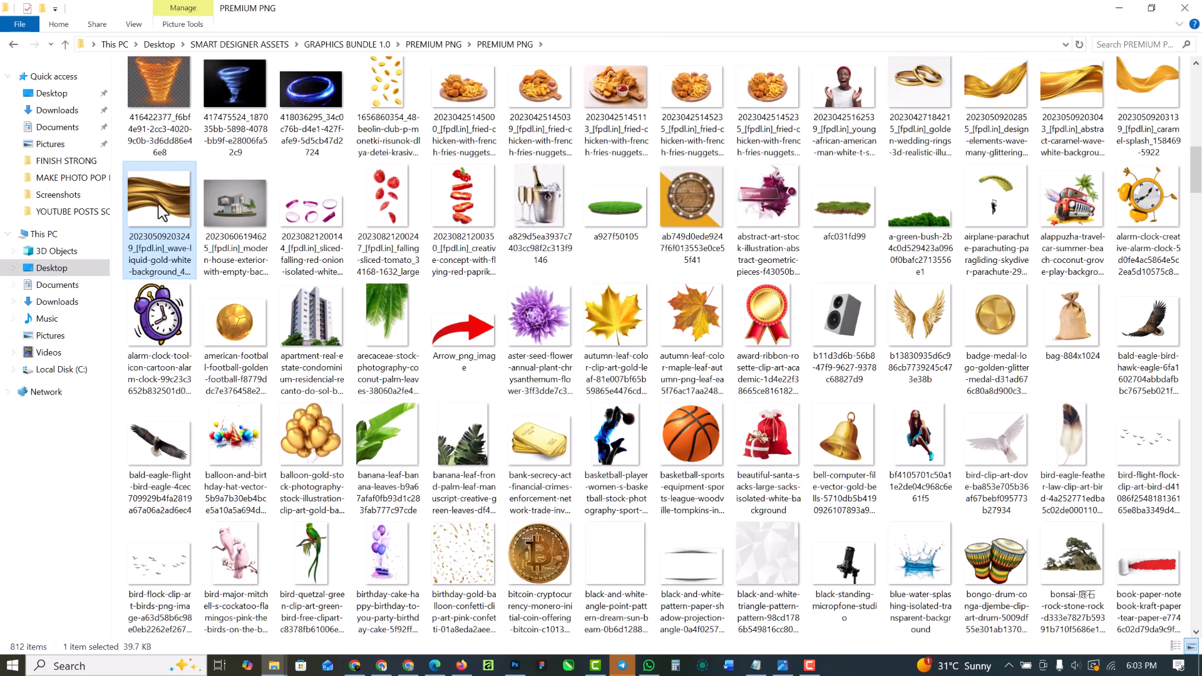
pyautogui.moveTo(568, 346); pyautogui.dragTo(463, 242)
pyautogui.moveTo(541, 367); pyautogui.dragTo(532, 327)
pyautogui.press('Return')
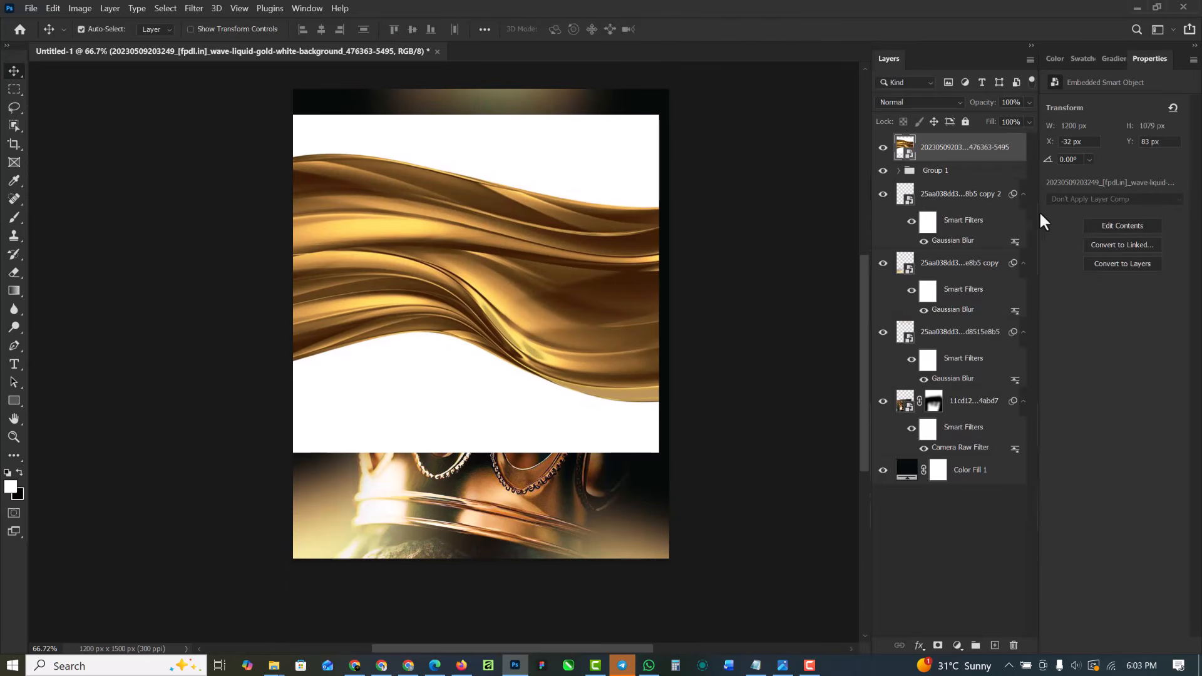
# Rasterize the gold wave layer and remove its white background
pyautogui.rightClick(976, 156)
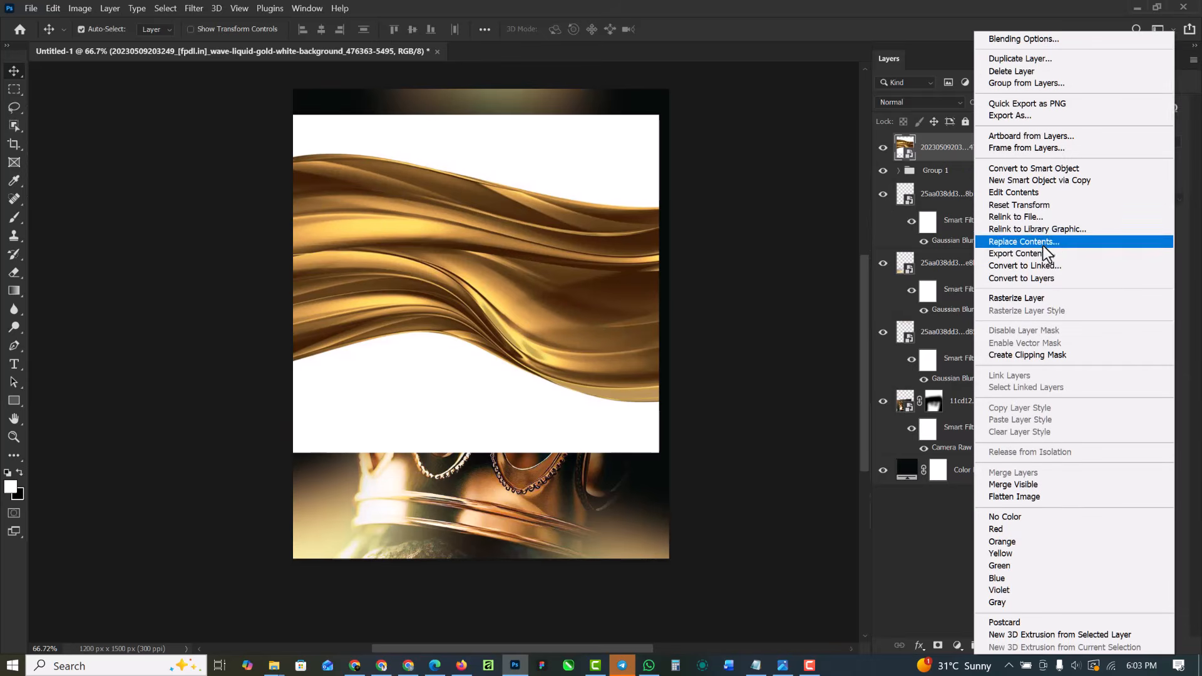
pyautogui.click(1035, 298)
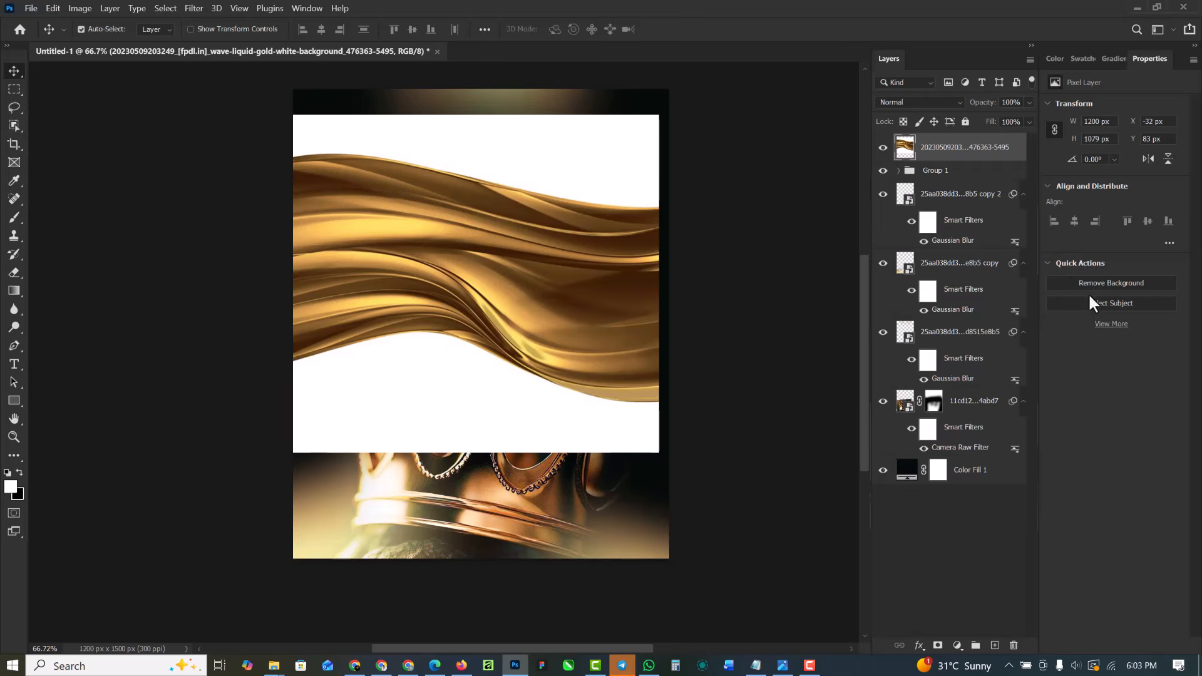
pyautogui.click(1105, 284)
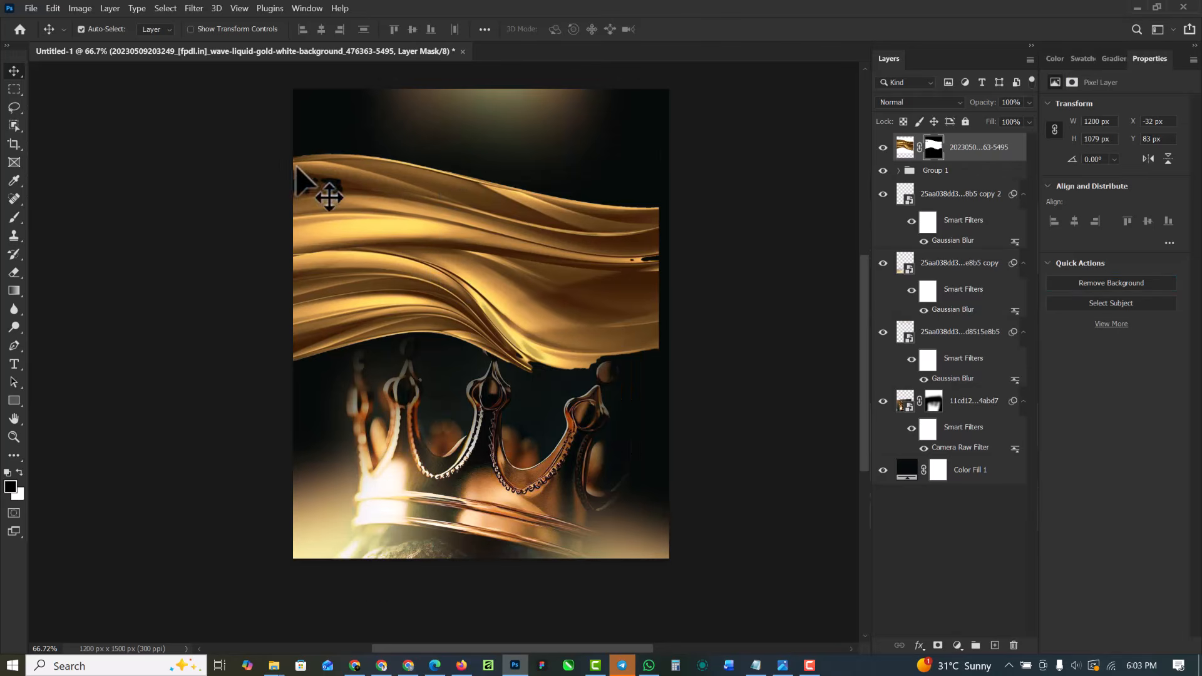
pyautogui.scroll(2, 326, 189)
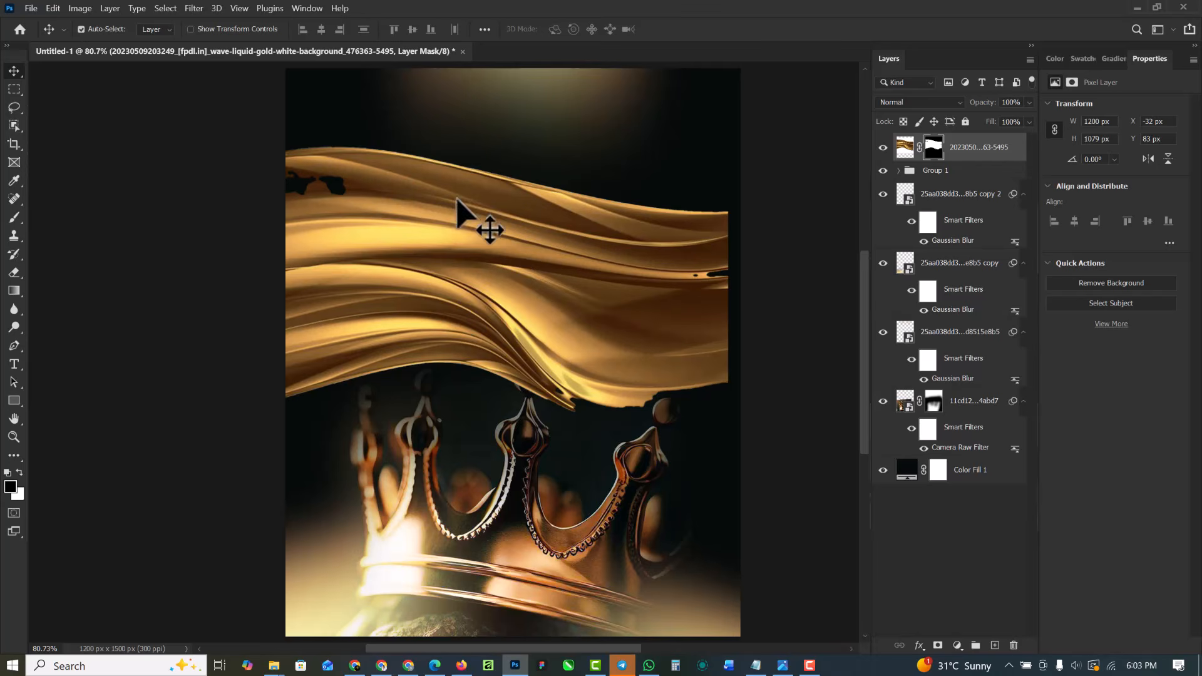
pyautogui.scroll(-2, 461, 214)
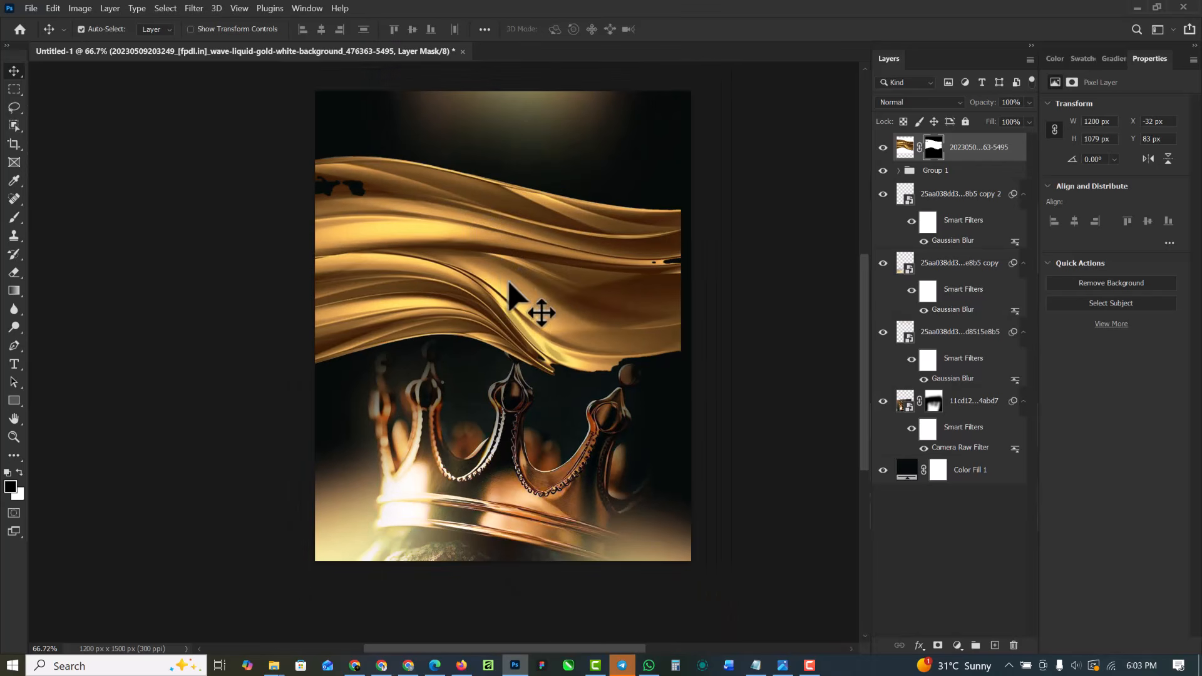
# Convert the masked gold wave layer to a smart object
pyautogui.rightClick(980, 155)
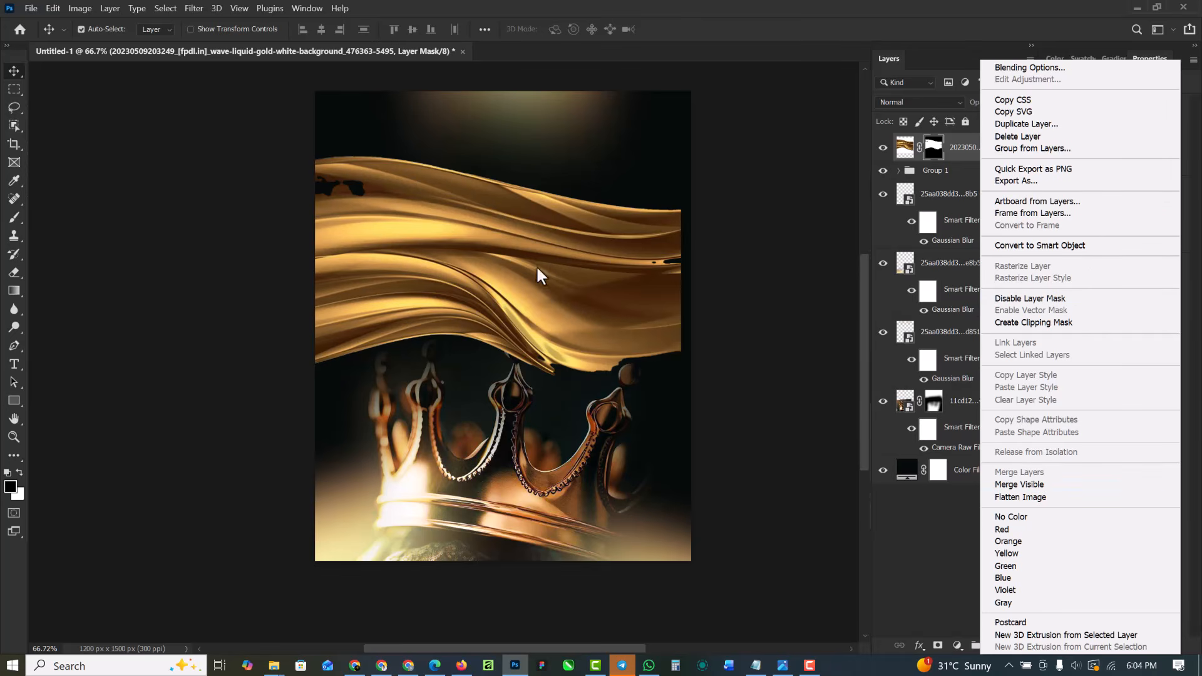
pyautogui.click(575, 277)
pyautogui.rightClick(992, 157)
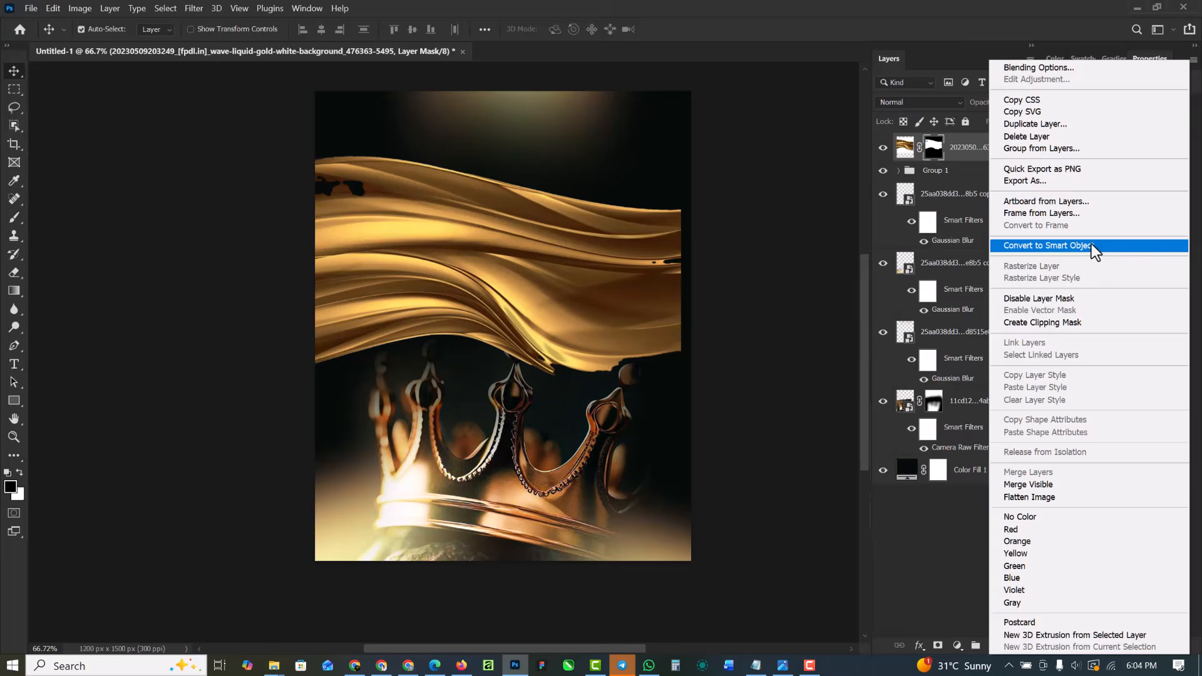
pyautogui.click(1096, 244)
pyautogui.rightClick(981, 161)
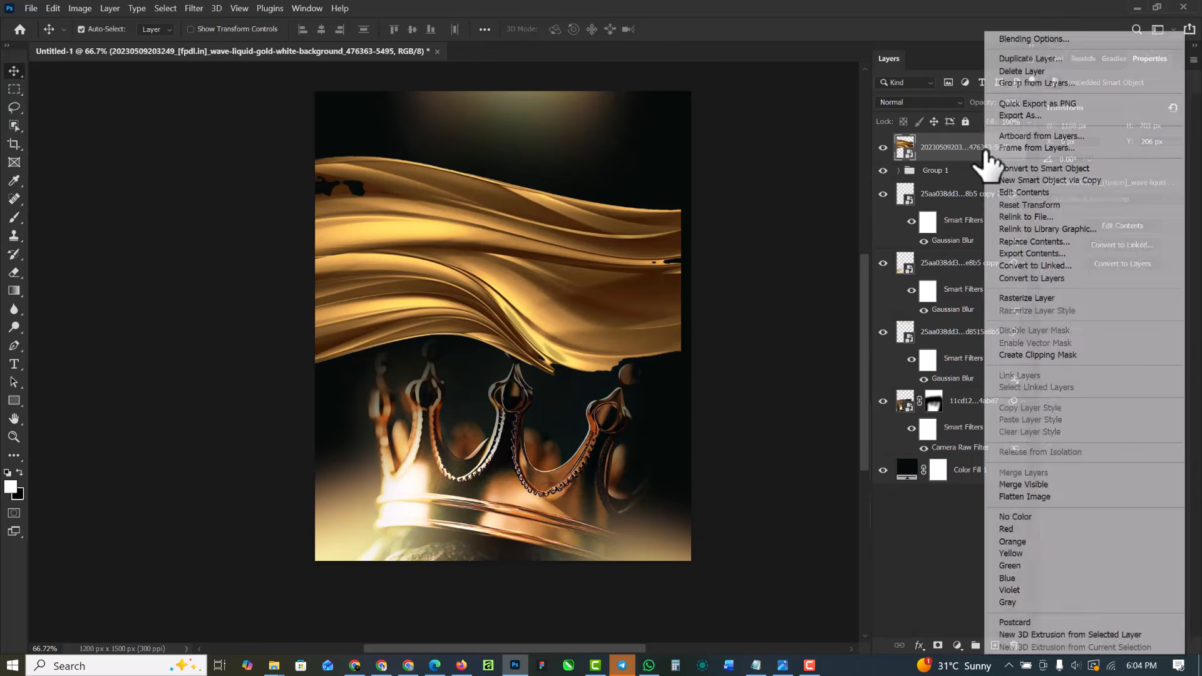
pyautogui.click(473, 305)
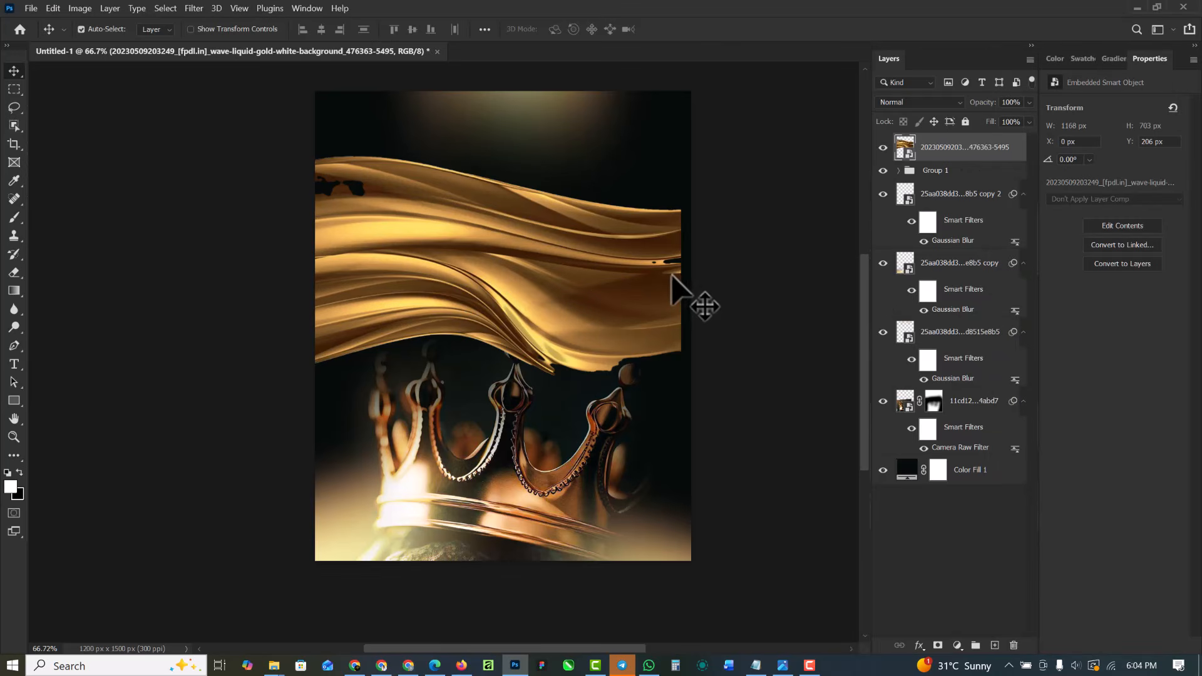
# Stretch the gold wave to about 2775 x 755 px so it spans the full poster width, and shift it down slightly over the title
pyautogui.hotkey('ctrl', 't')
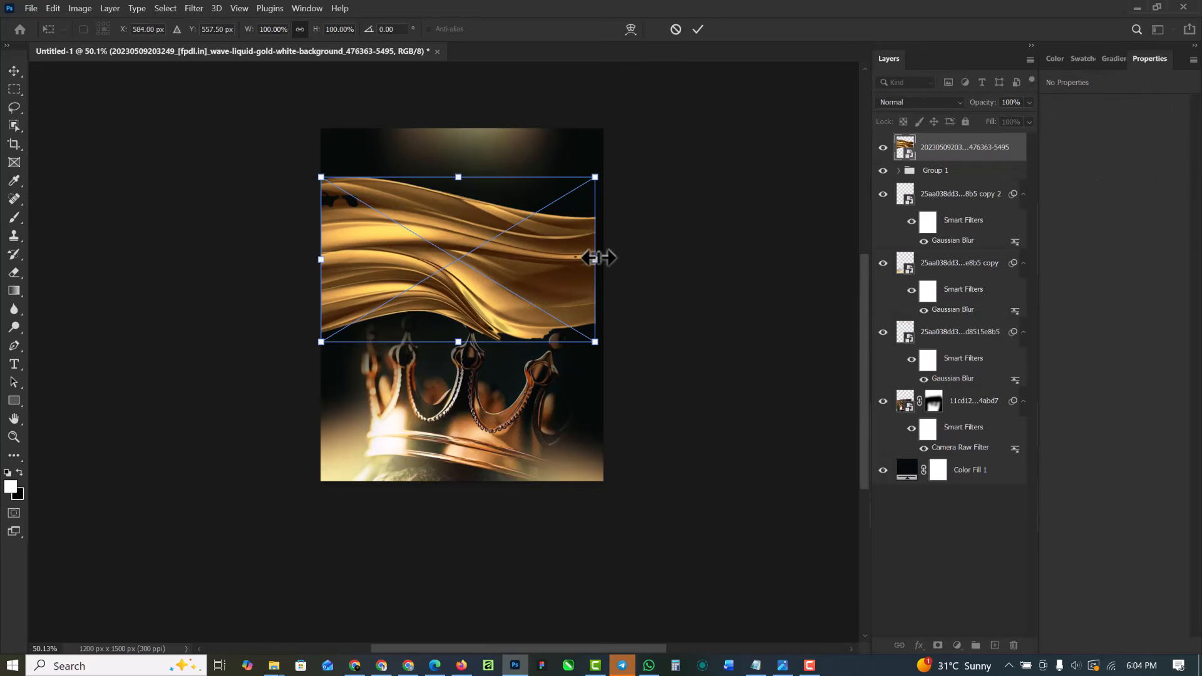
pyautogui.moveTo(594, 259); pyautogui.dragTo(837, 269)
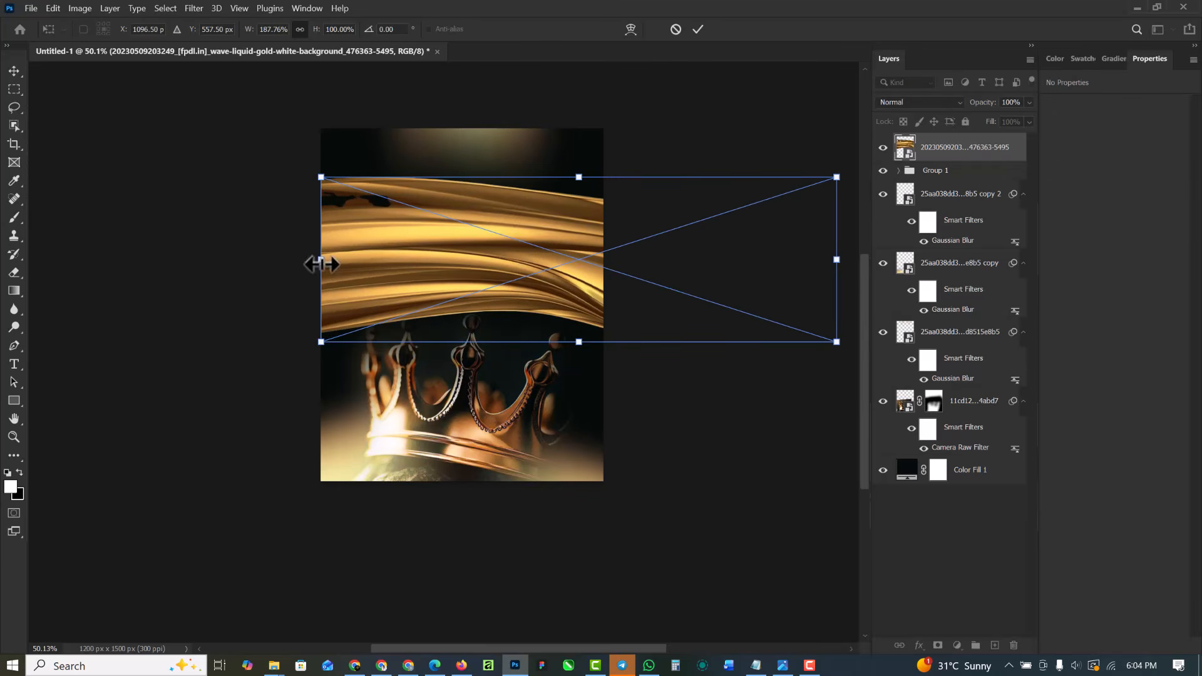
pyautogui.moveTo(321, 264); pyautogui.dragTo(183, 263)
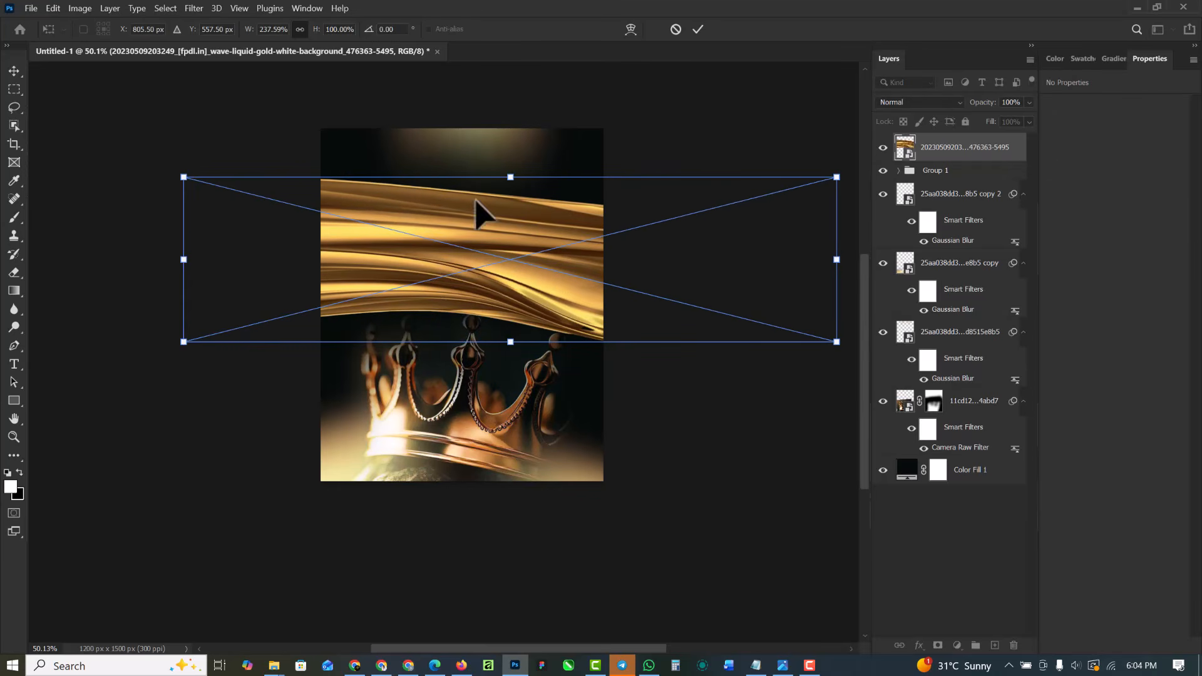
pyautogui.moveTo(506, 173); pyautogui.dragTo(506, 160)
pyautogui.moveTo(474, 259); pyautogui.dragTo(473, 273)
pyautogui.press('Return')
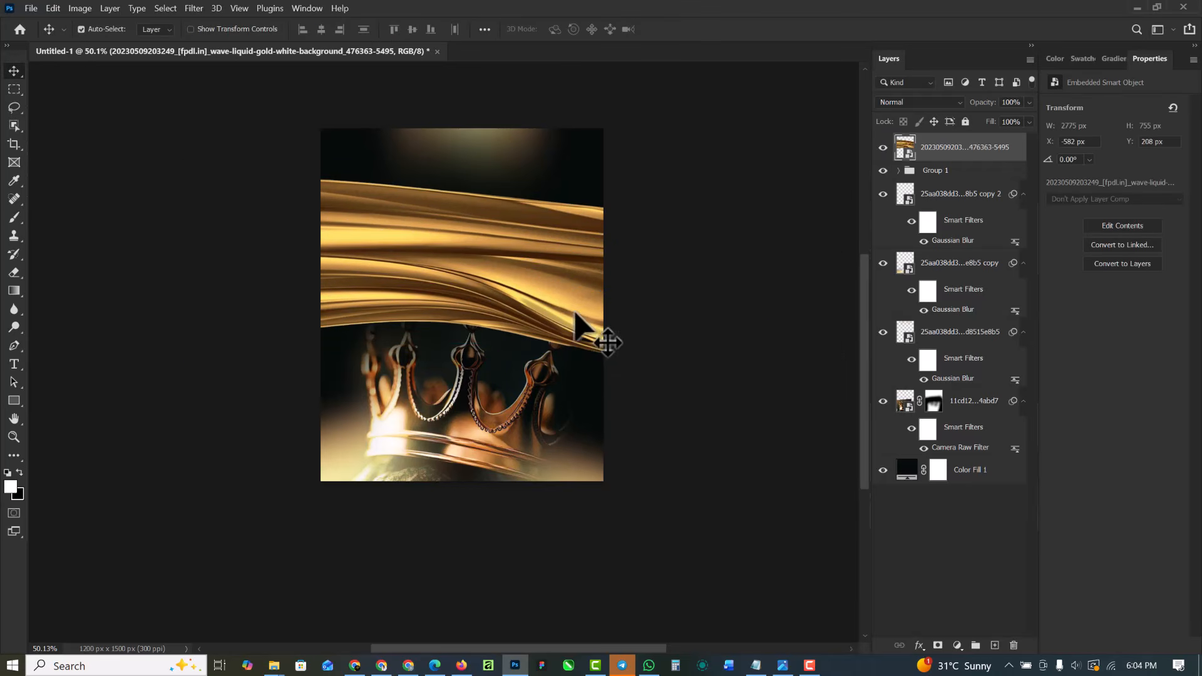
# Apply a Gaussian Blur with an 18 px radius to the gold wave layer
pyautogui.click(192, 8)
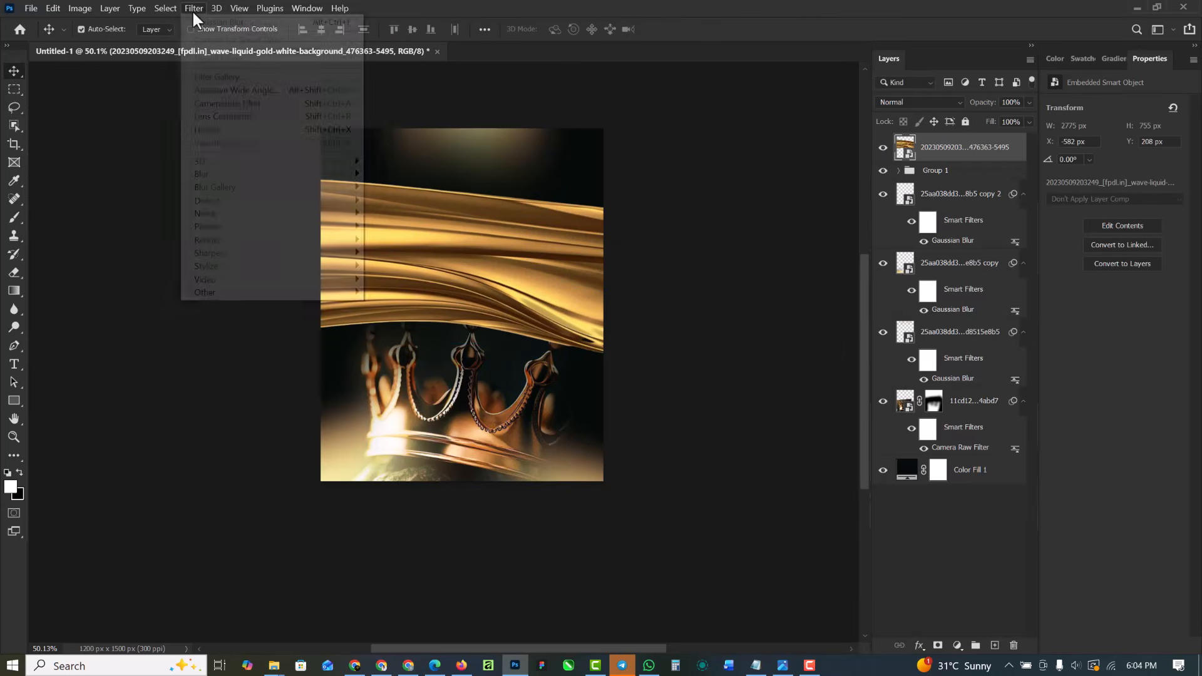
pyautogui.moveTo(231, 178)
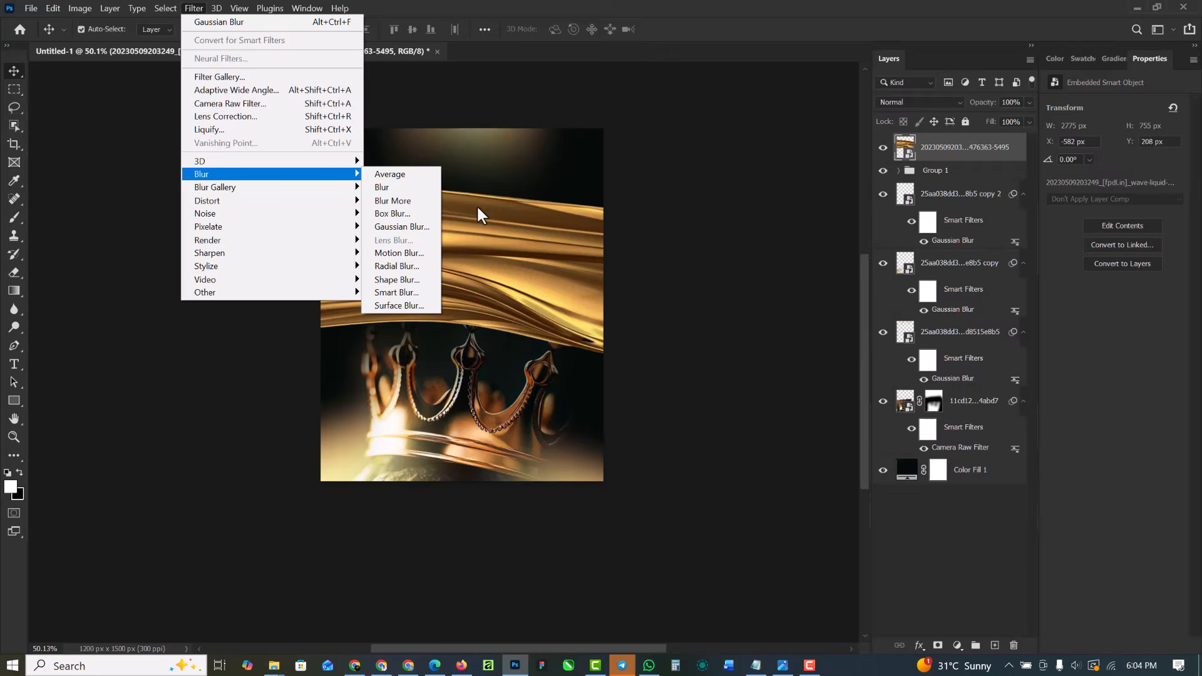
pyautogui.click(419, 228)
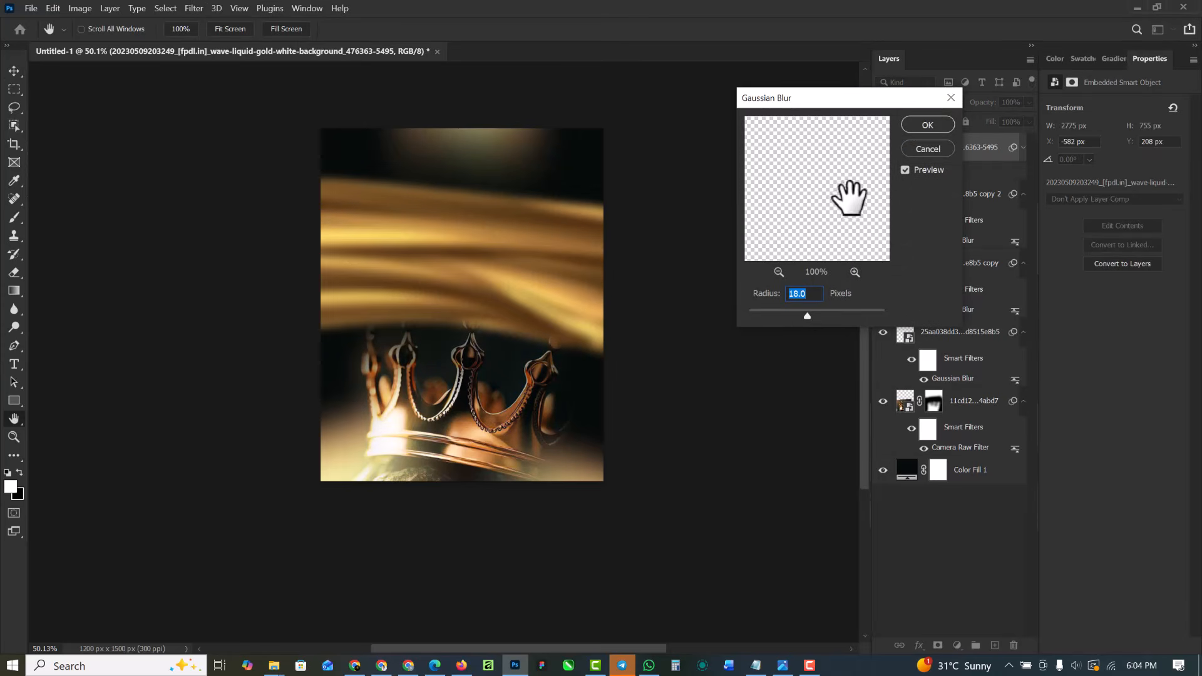
pyautogui.click(940, 123)
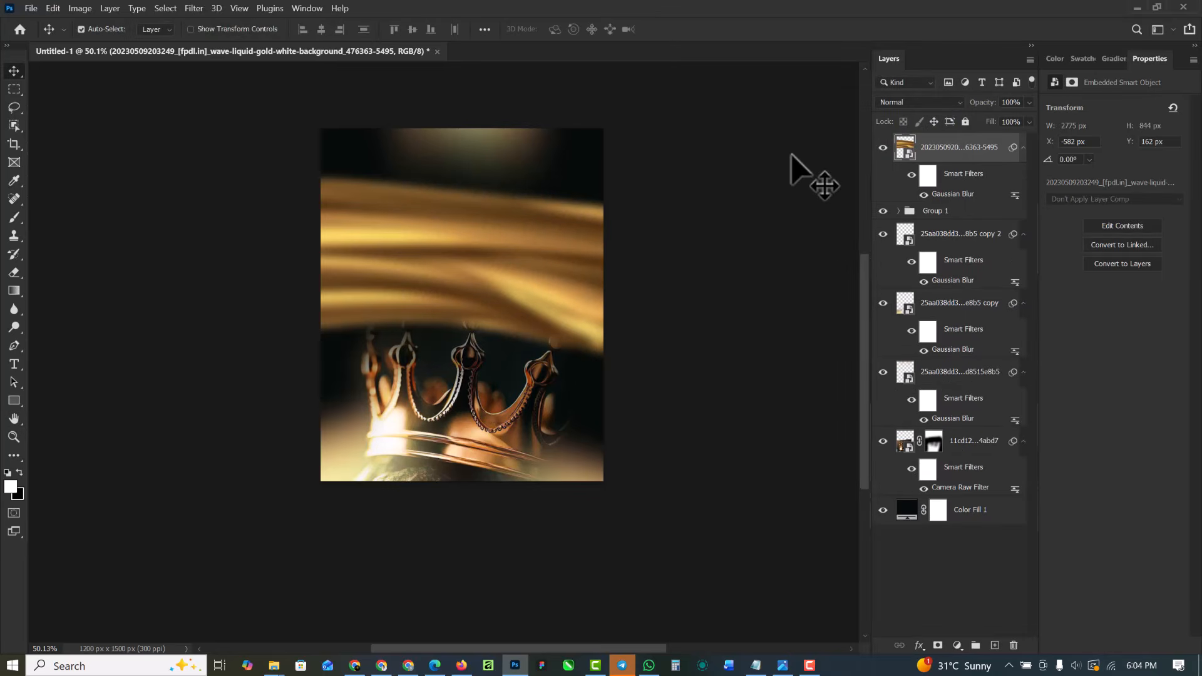
# Toggle the gold wave's visibility to check the title beneath it, and rename the title group to TEXT
pyautogui.scroll(5, 509, 268)
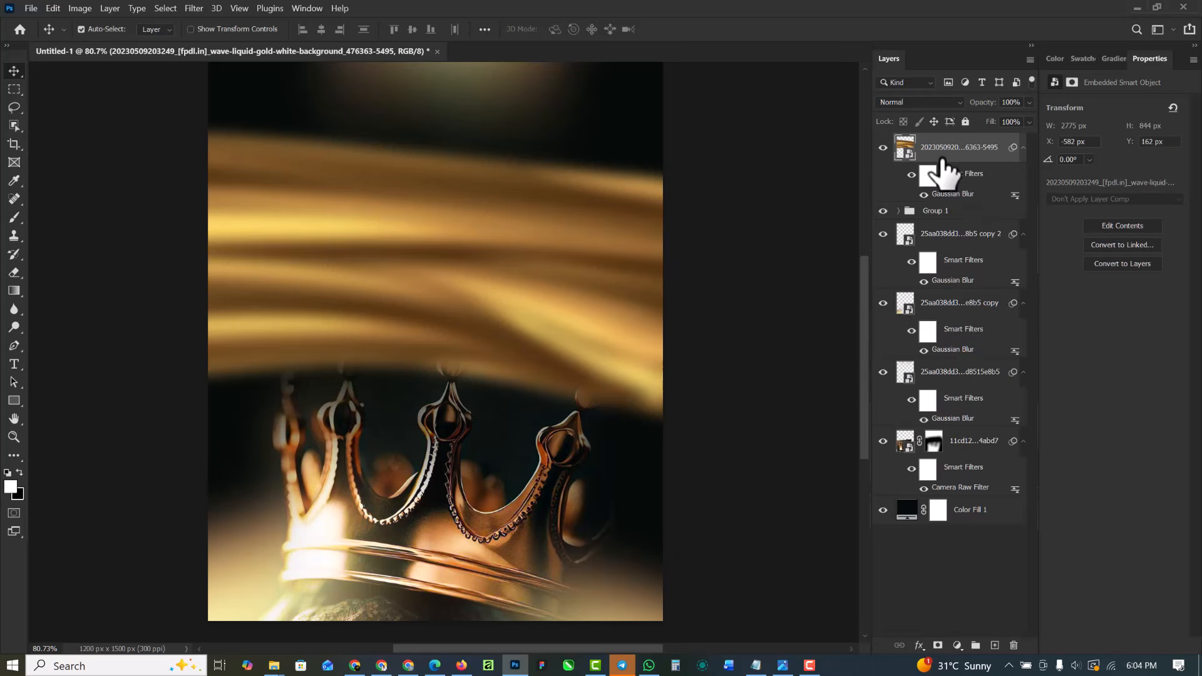
pyautogui.click(882, 147)
pyautogui.click(883, 148)
pyautogui.doubleClick(935, 211)
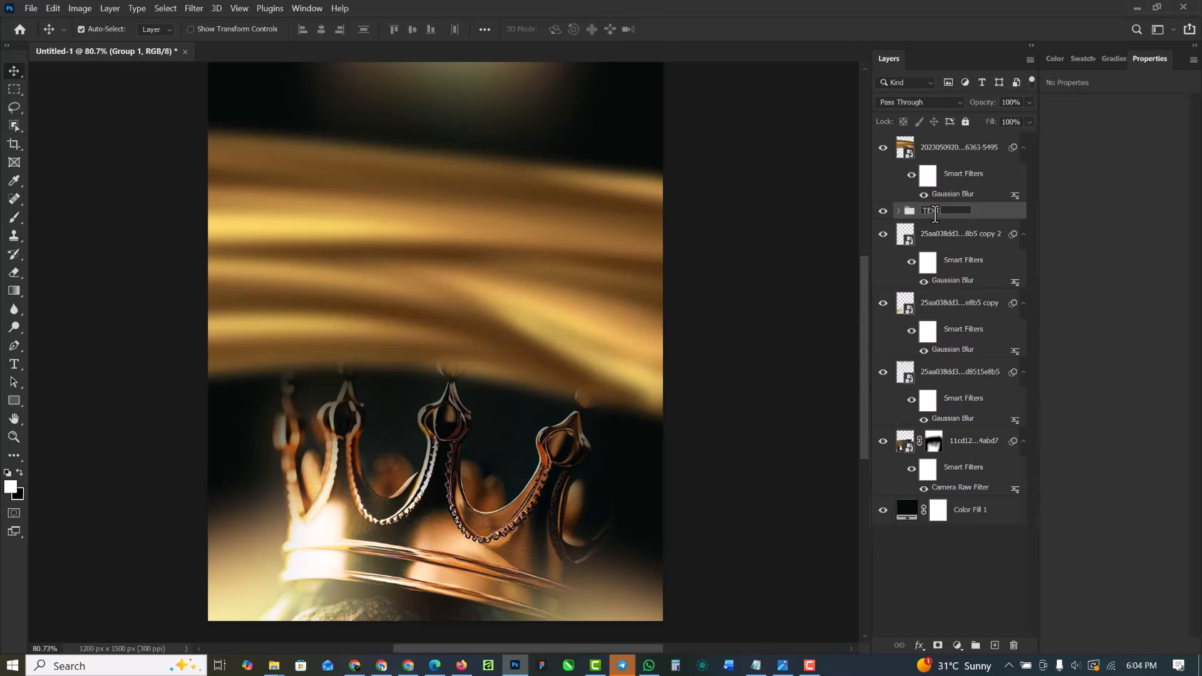
# Set the gold wave layer's blend mode to Linear Burn and clip it to the TEXT group
pyautogui.click(987, 157)
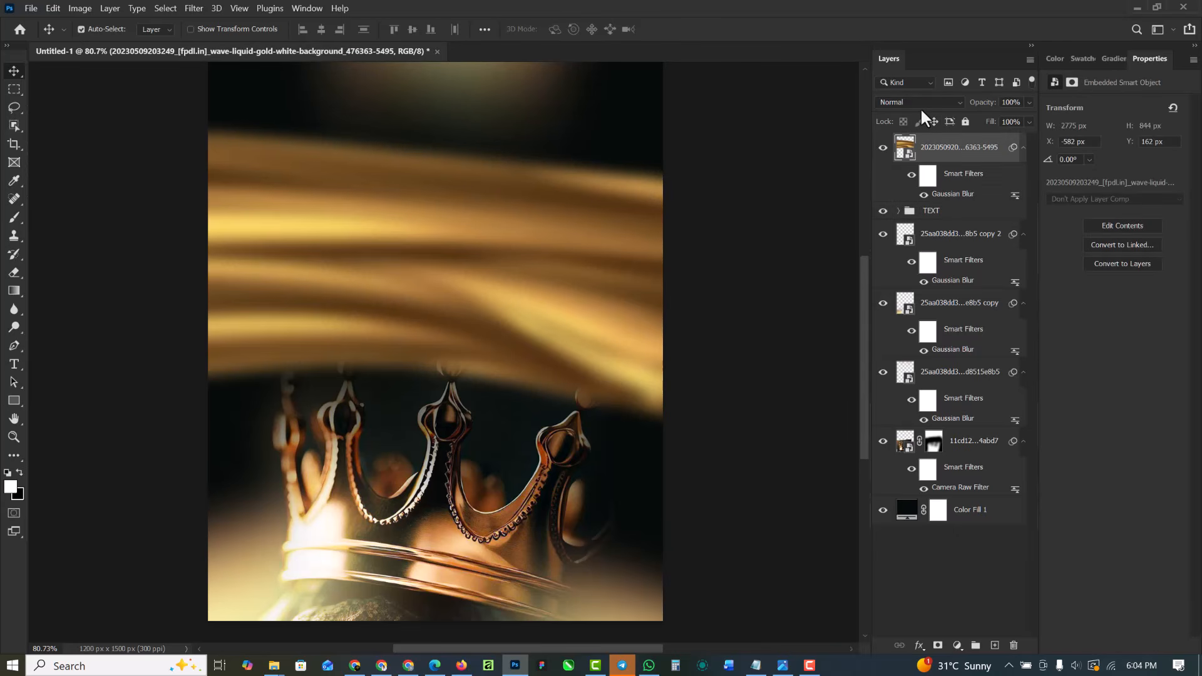
pyautogui.click(925, 101)
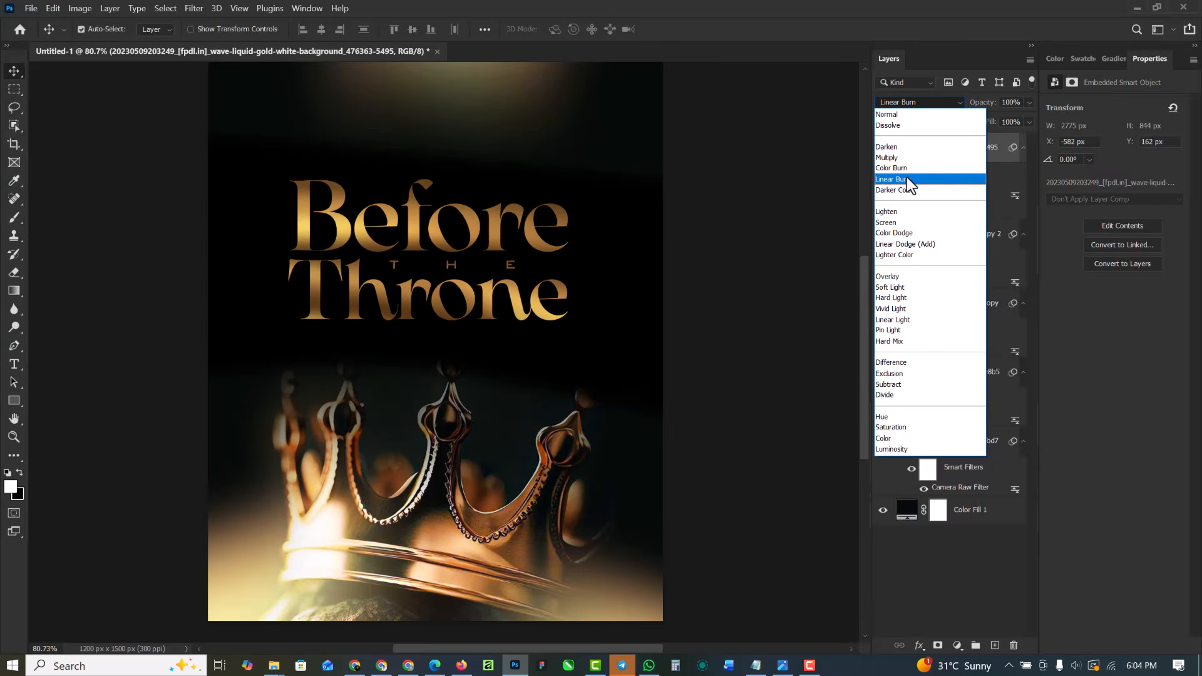
pyautogui.click(906, 178)
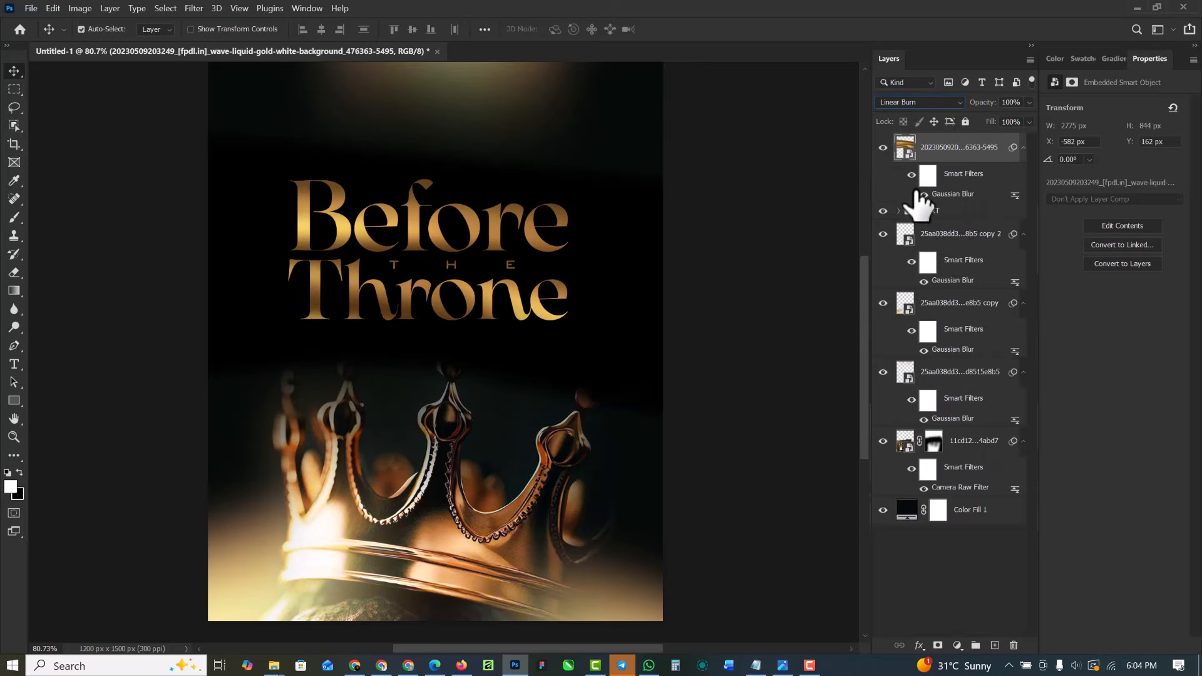
pyautogui.rightClick(987, 161)
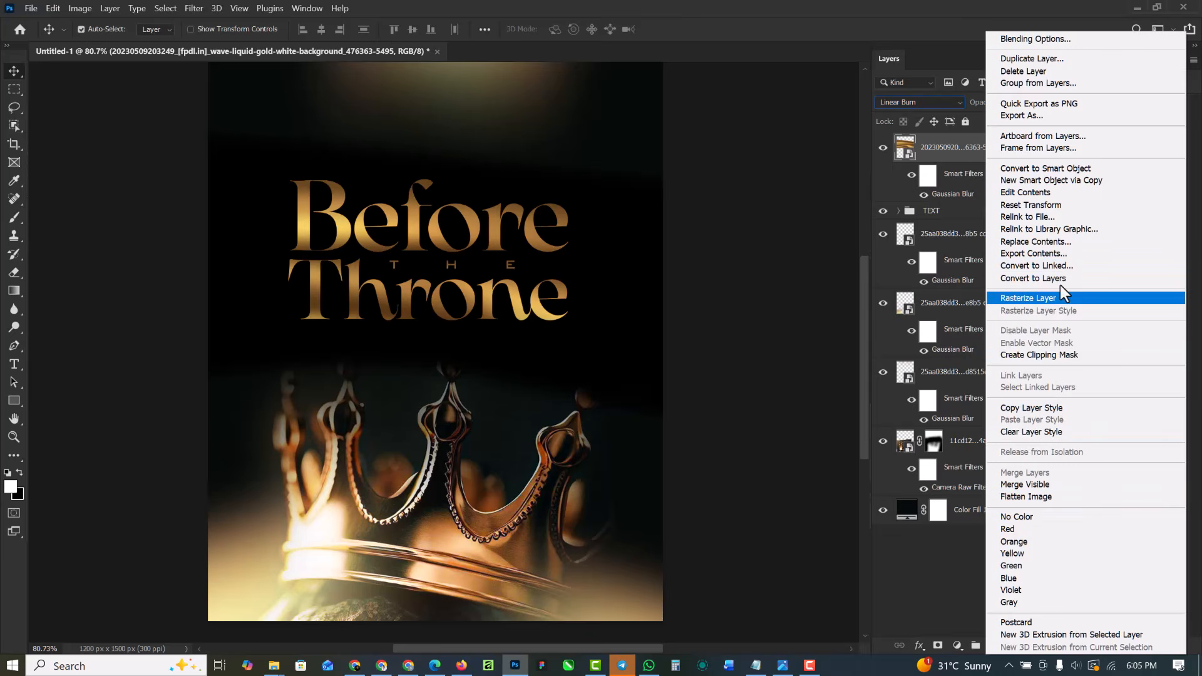
pyautogui.click(1045, 355)
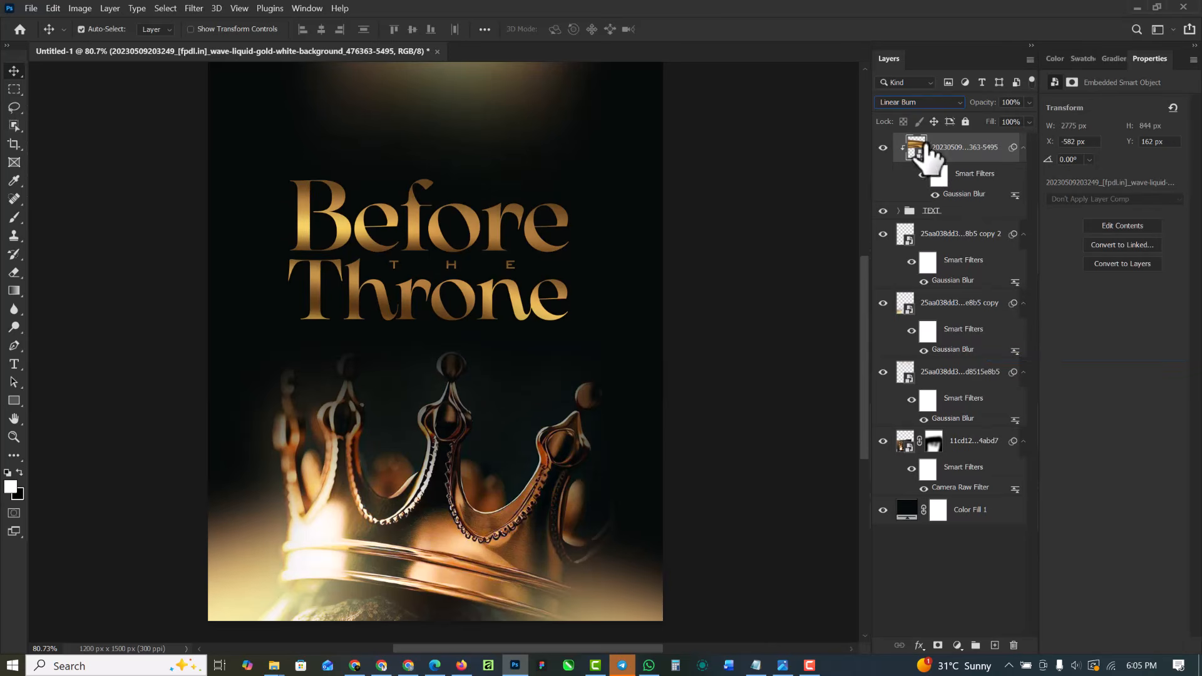
# Change the gold wave layer's blend mode to Pin Light and deselect it to check the title
pyautogui.click(920, 100)
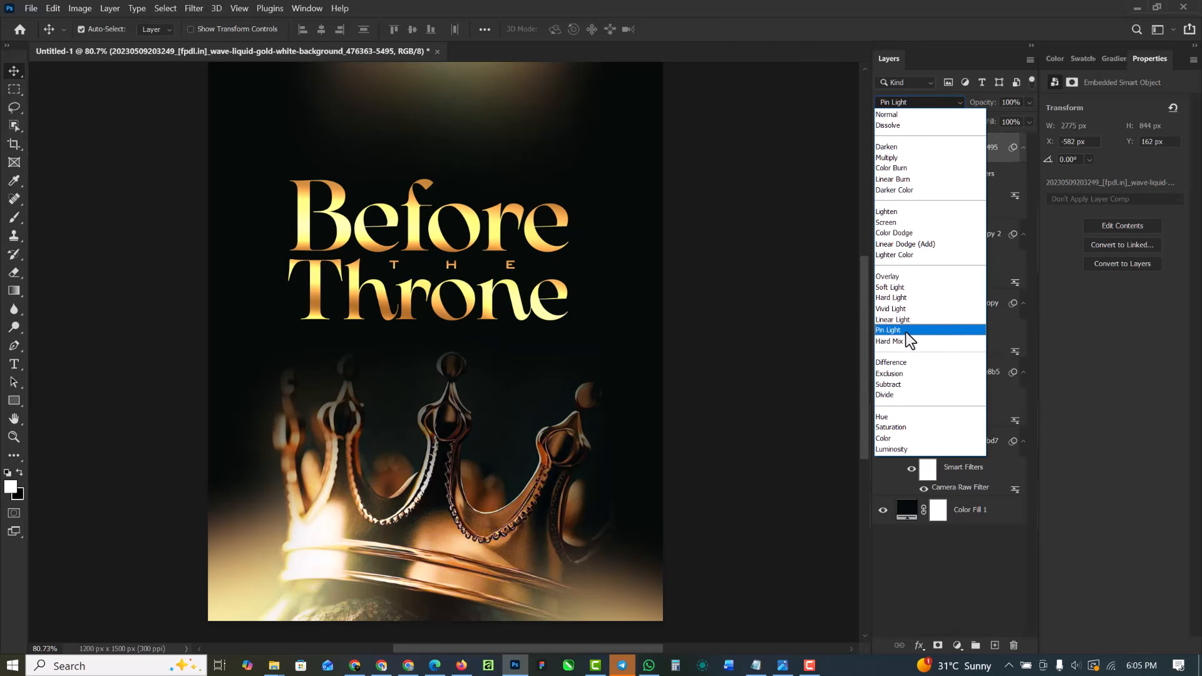
pyautogui.click(907, 332)
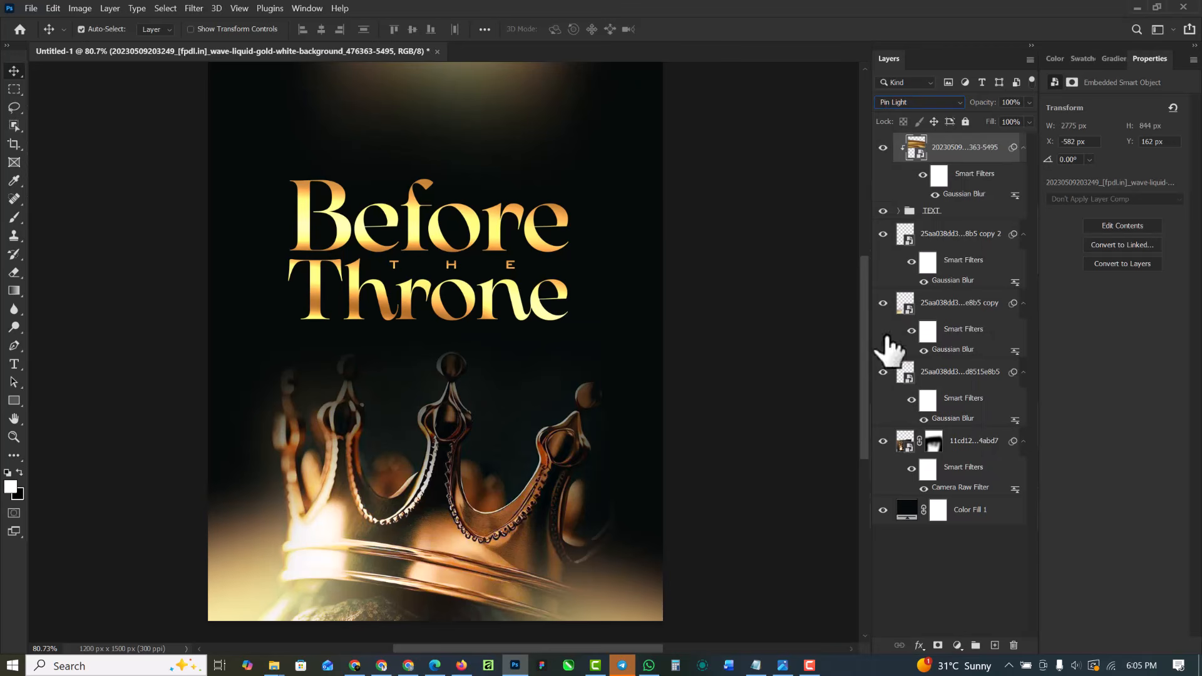
pyautogui.click(745, 155)
pyautogui.scroll(-1, 635, 194)
pyautogui.scroll(1, 503, 228)
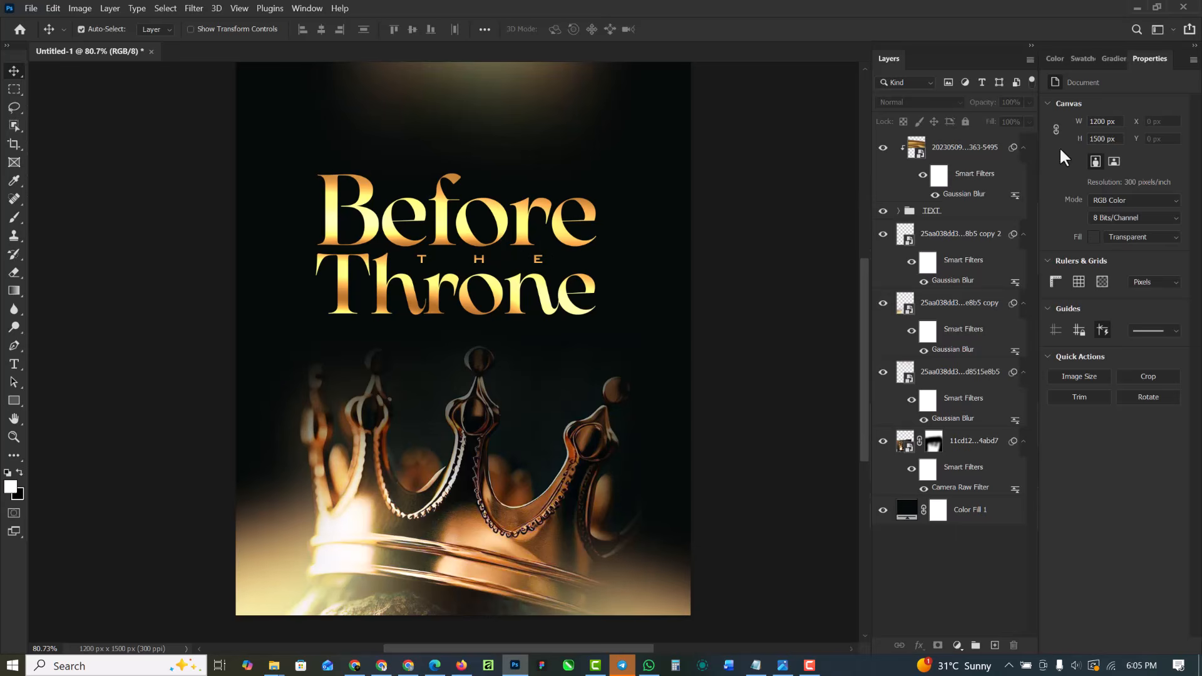
# Add a Brightness/Contrast adjustment clipped above the gold wave, with brightness 64 and contrast 30
pyautogui.click(976, 164)
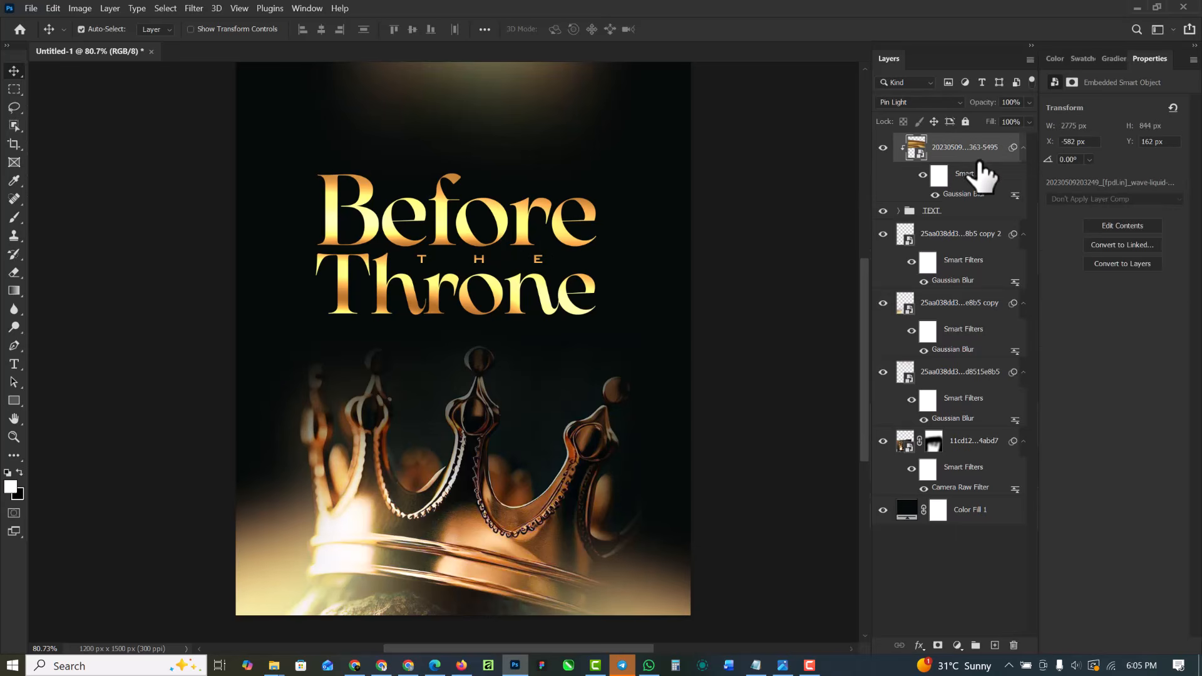
pyautogui.click(964, 647)
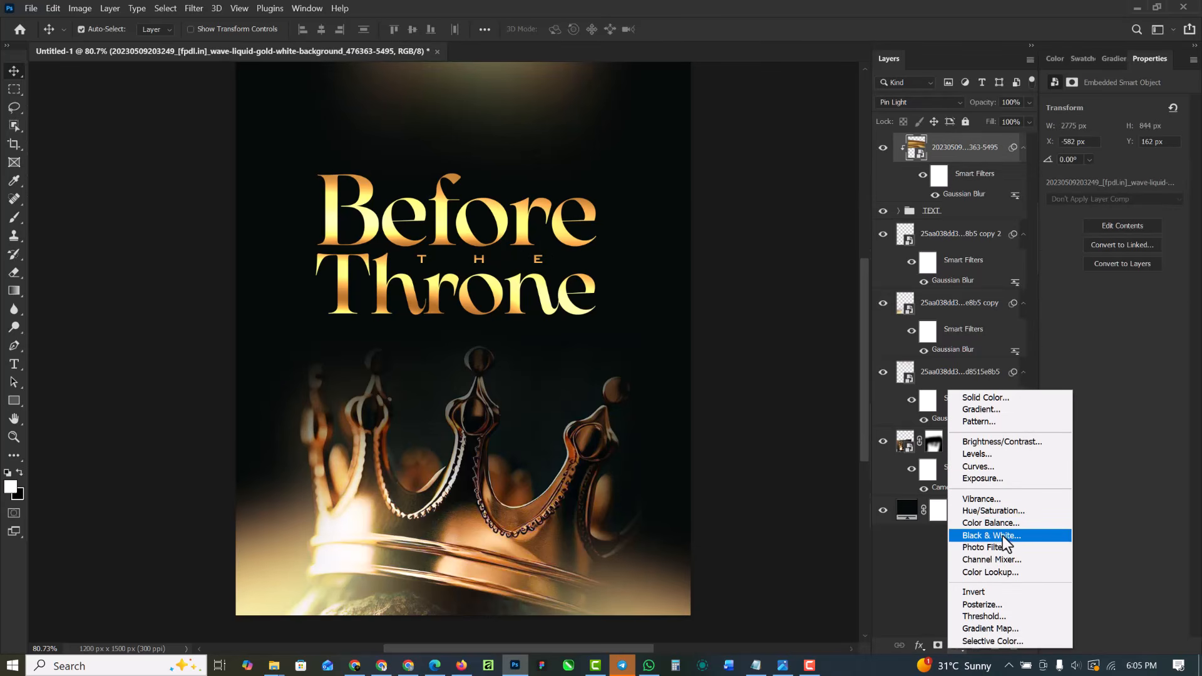
pyautogui.click(1002, 442)
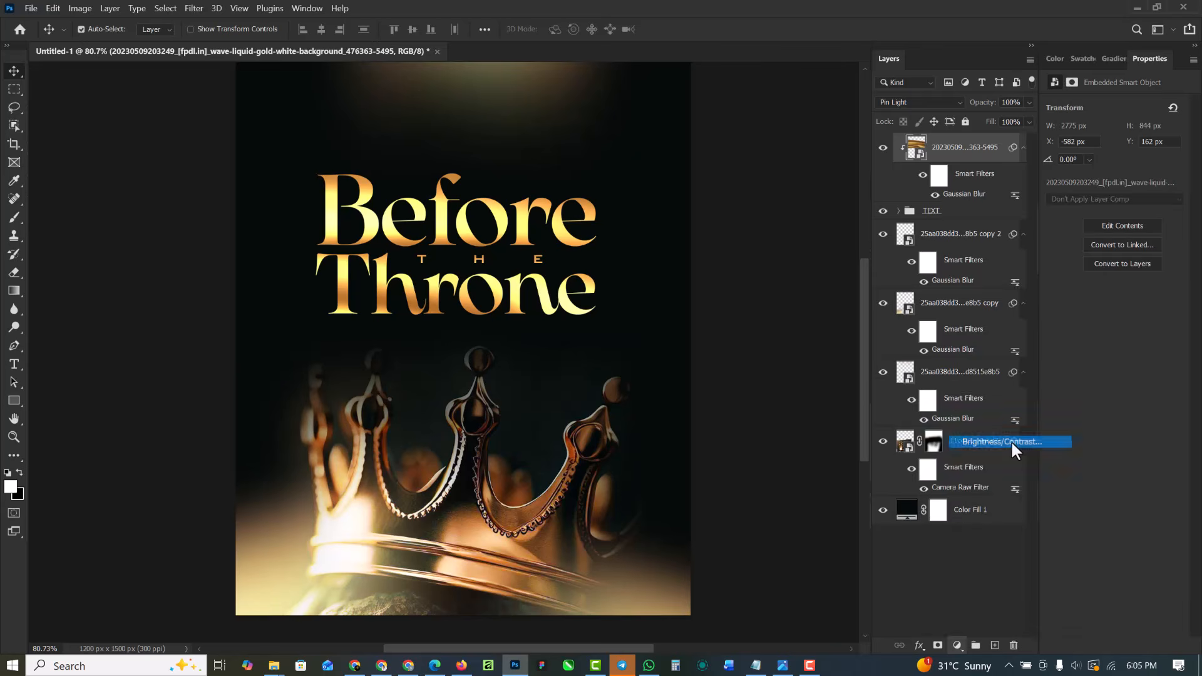
pyautogui.rightClick(994, 161)
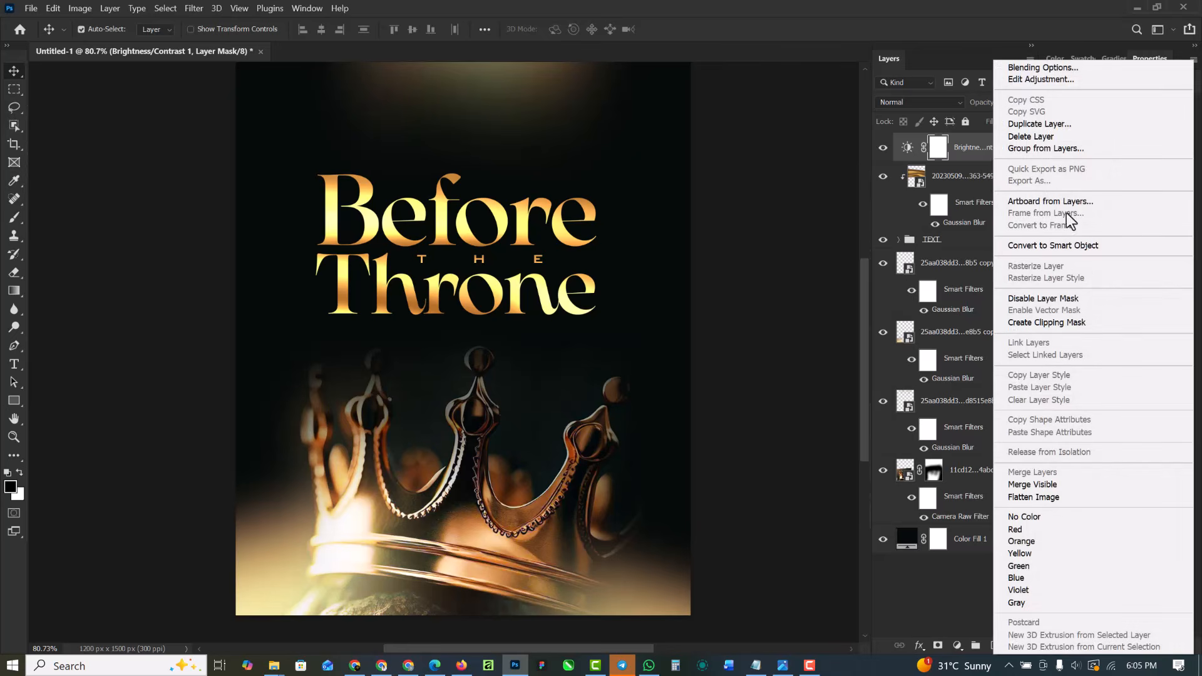
pyautogui.click(1054, 331)
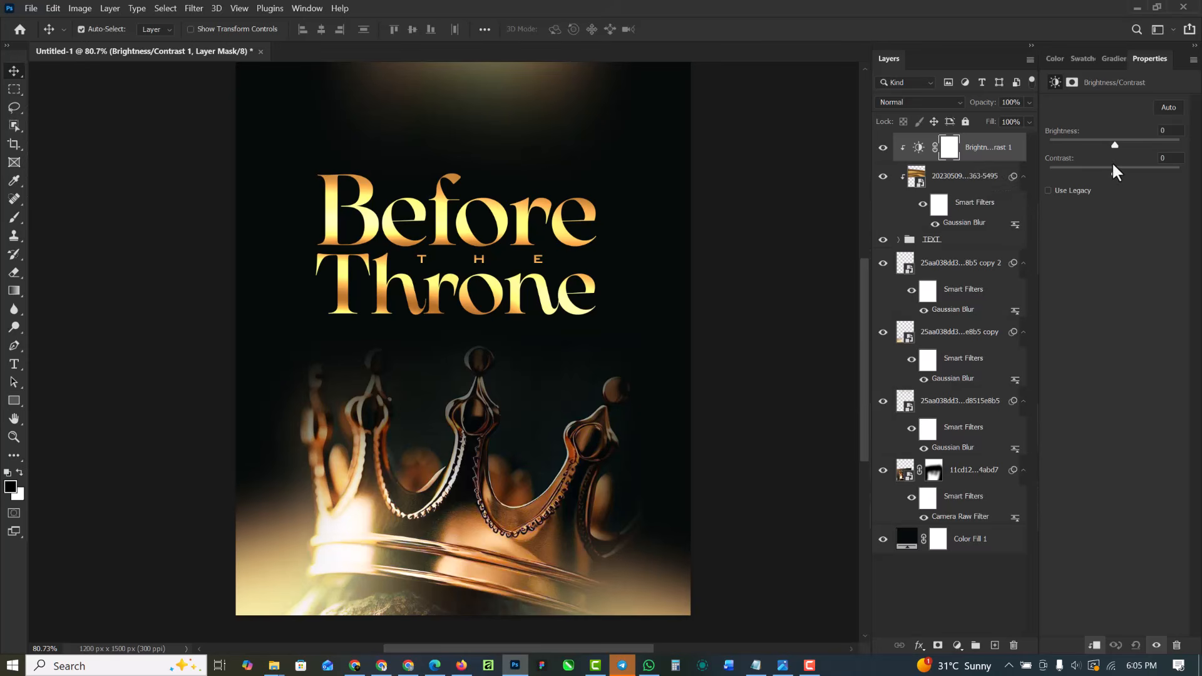
pyautogui.moveTo(1114, 143)
pyautogui.mouseDown()
pyautogui.moveTo(1176, 143)
pyautogui.moveTo(1132, 146)
pyautogui.mouseUp()
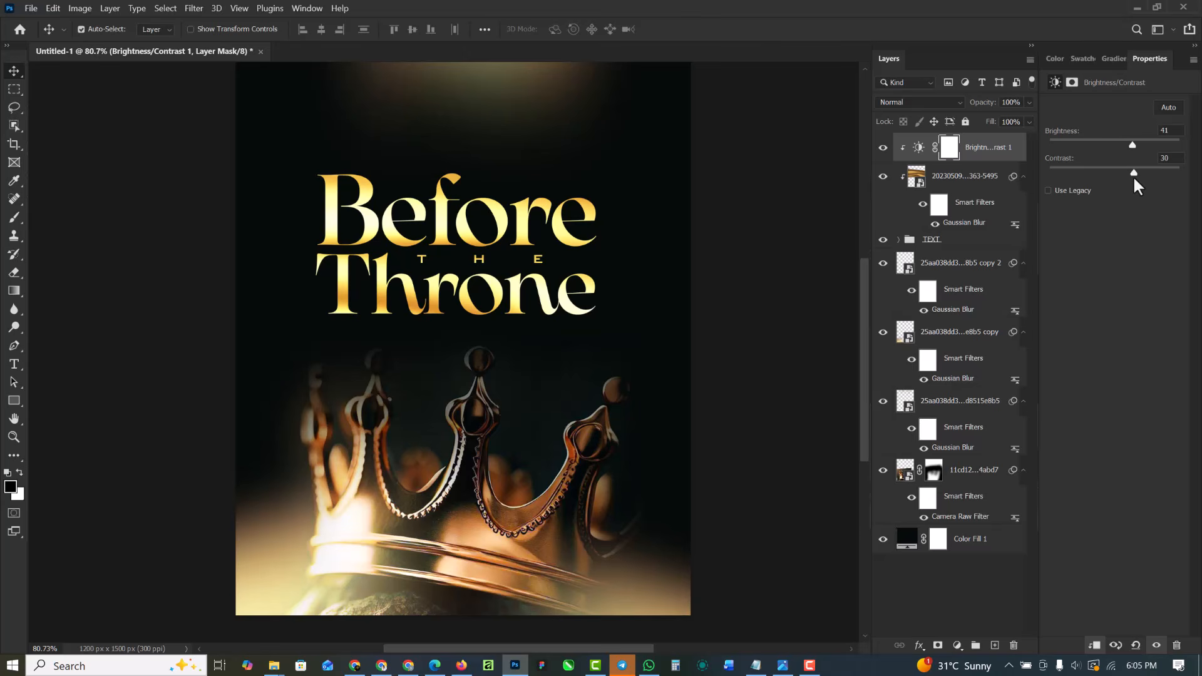
pyautogui.moveTo(1151, 144); pyautogui.dragTo(1142, 147)
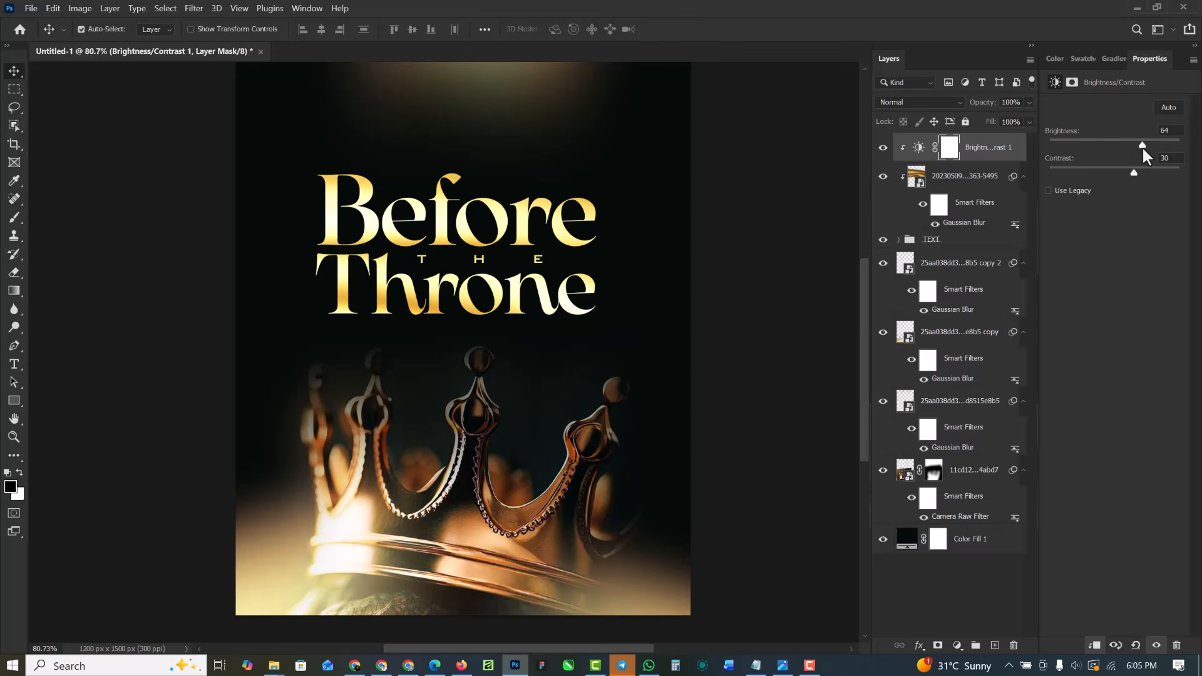
# Squash the gold wave layer vertically to about 733 px high and shift it up over the title
pyautogui.click(921, 181)
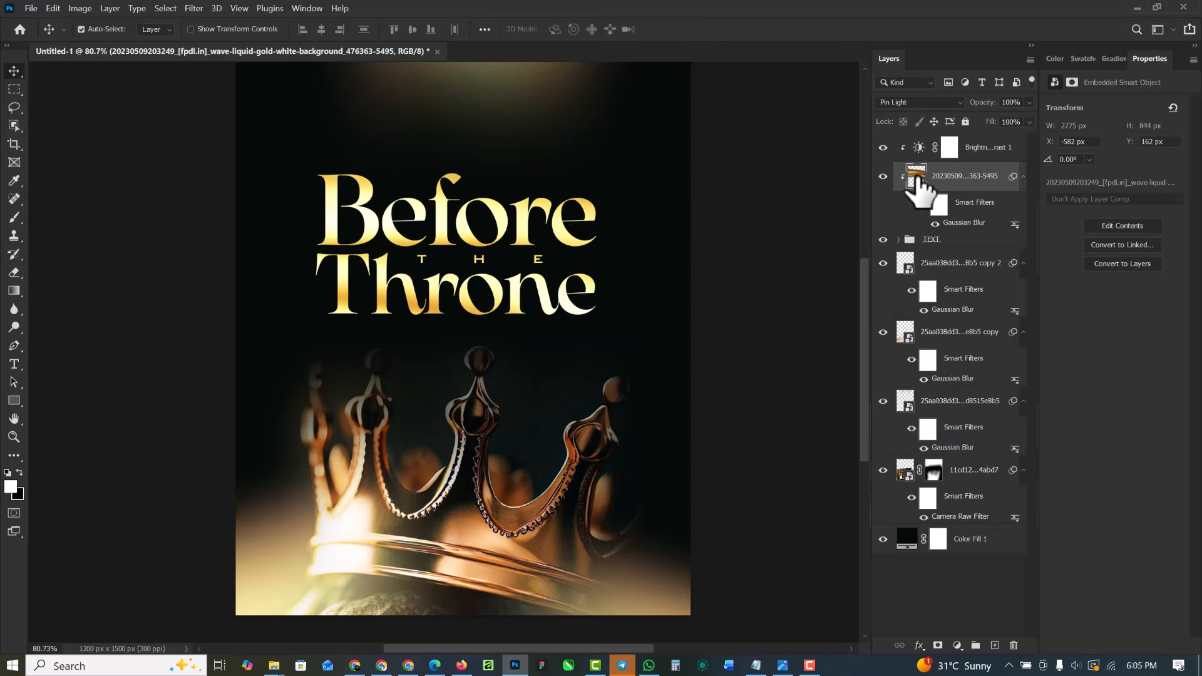
pyautogui.scroll(-2, 425, 237)
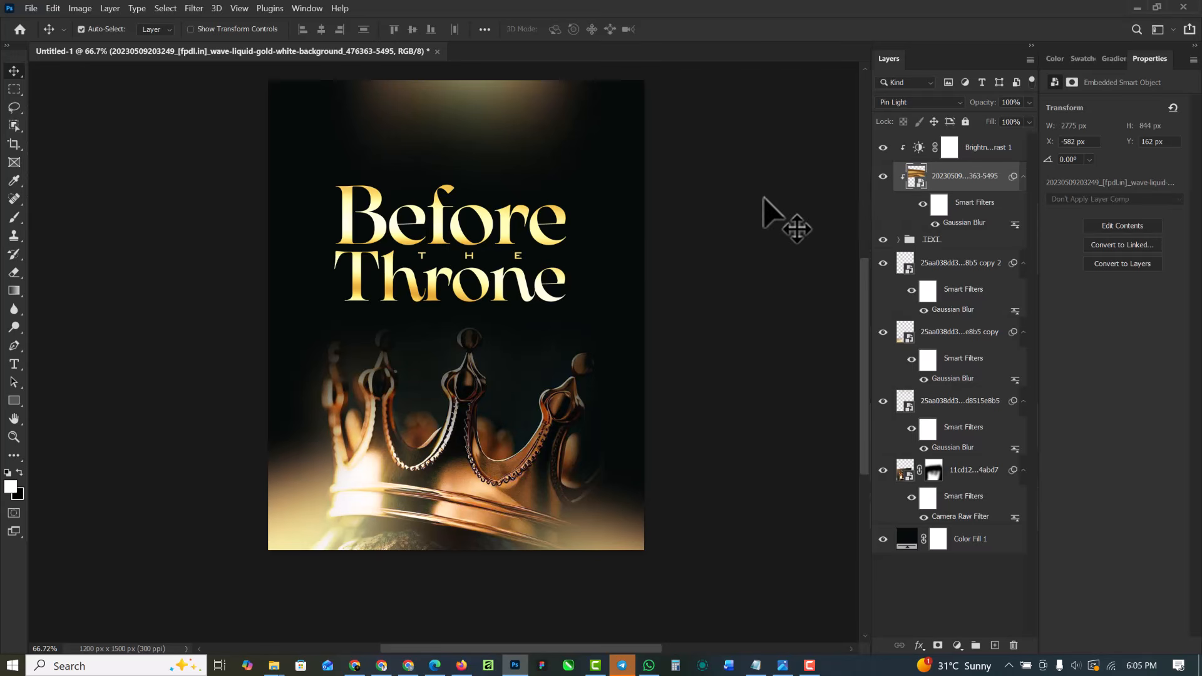
pyautogui.hotkey('ctrl', 't')
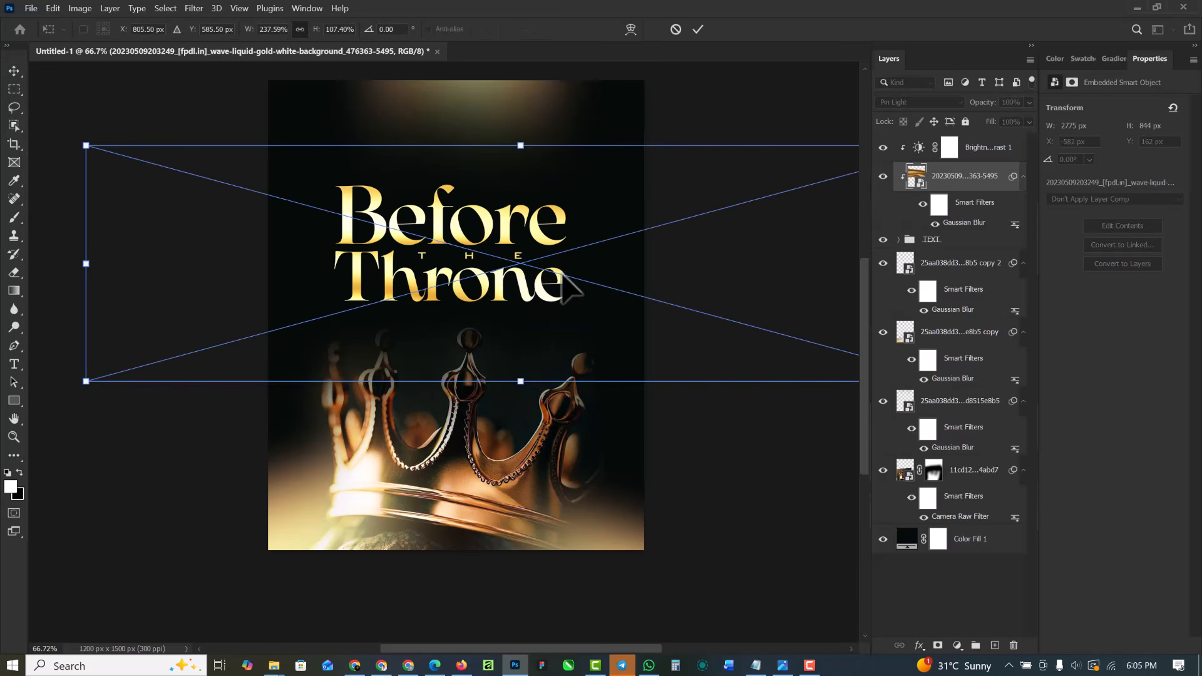
pyautogui.moveTo(521, 388); pyautogui.dragTo(523, 353)
pyautogui.moveTo(517, 291)
pyautogui.mouseDown()
pyautogui.moveTo(554, 270)
pyautogui.moveTo(515, 267)
pyautogui.mouseUp()
pyautogui.press('Return')
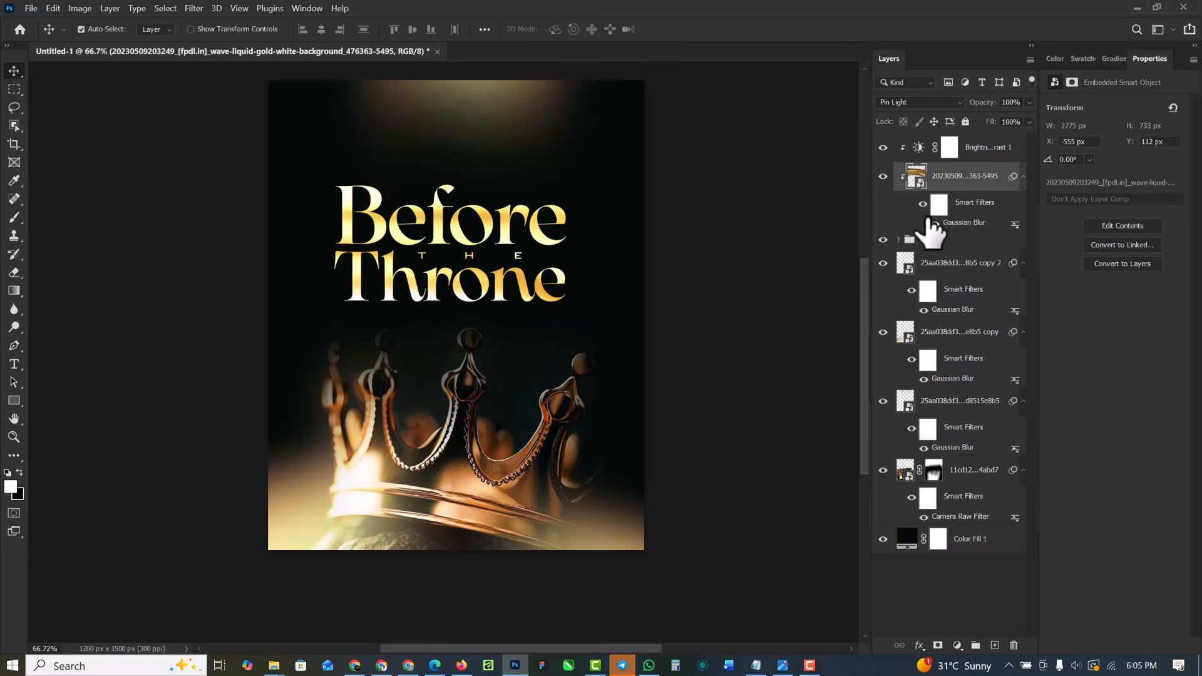
# Set the gold wave layer's Gaussian Blur radius to 4.7 px
pyautogui.doubleClick(939, 224)
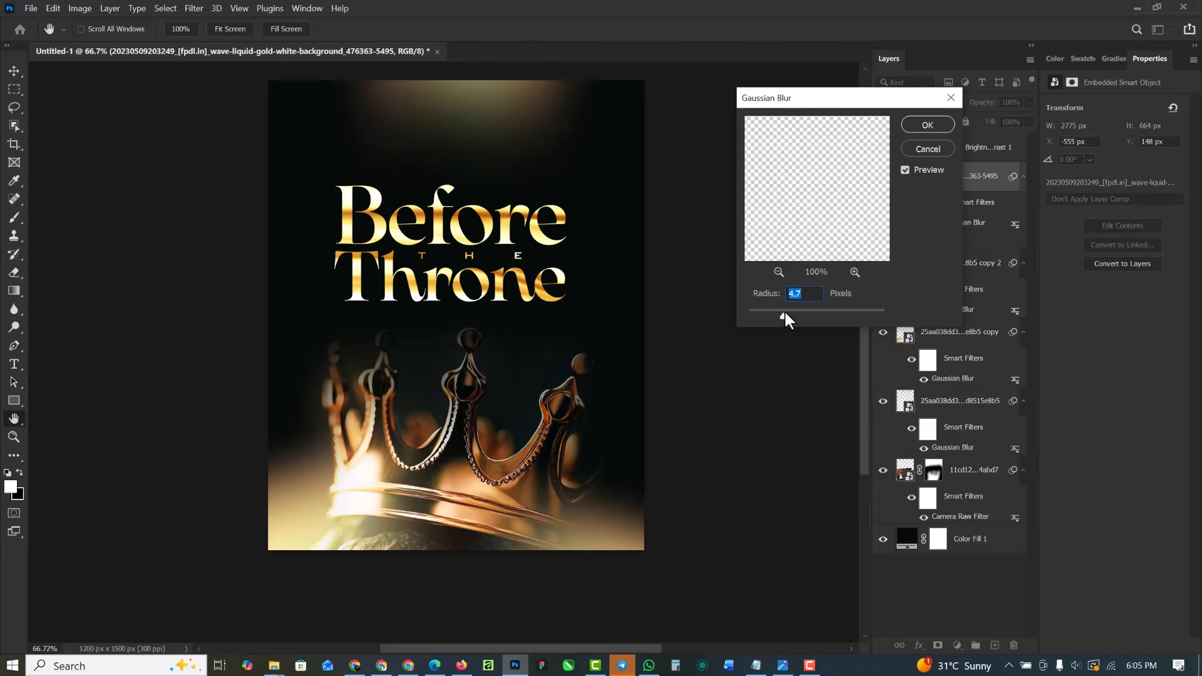
pyautogui.click(941, 125)
pyautogui.press('v')
pyautogui.scroll(1, 395, 209)
pyautogui.scroll(1, 396, 209)
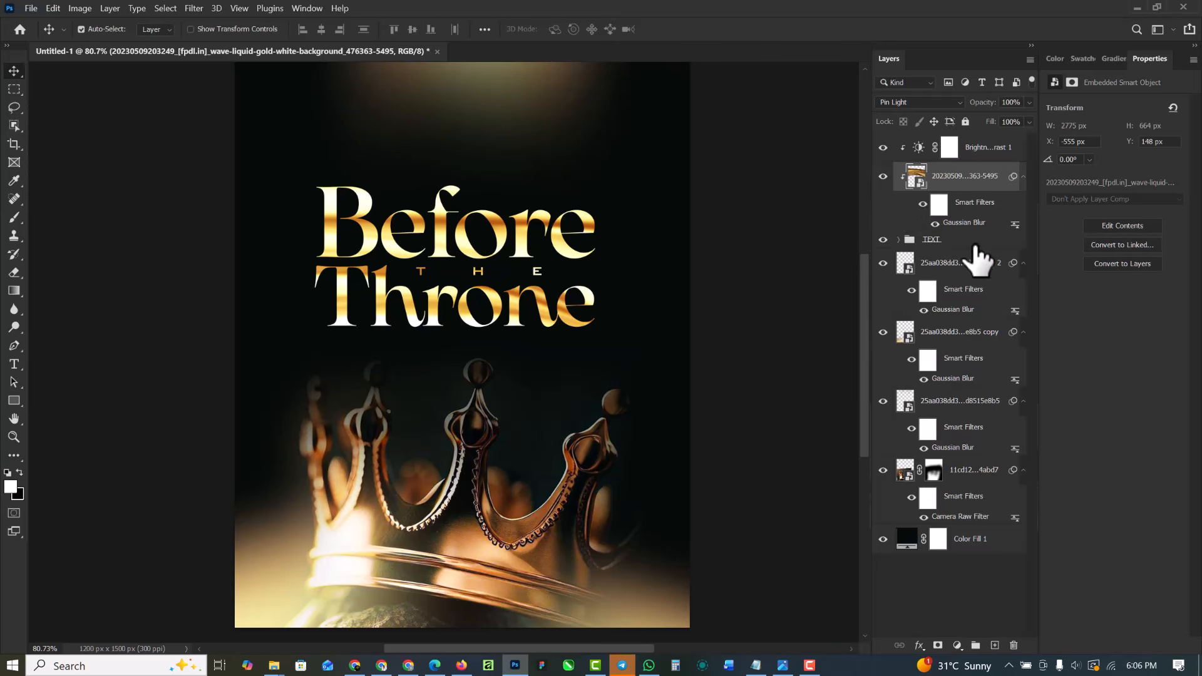
# Group the title group, the gold wave and the Brightness/Contrast layer into a new group named TEXT
pyautogui.click(978, 240)
pyautogui.keyDown('shift'); pyautogui.click(996, 155); pyautogui.keyUp('shift')
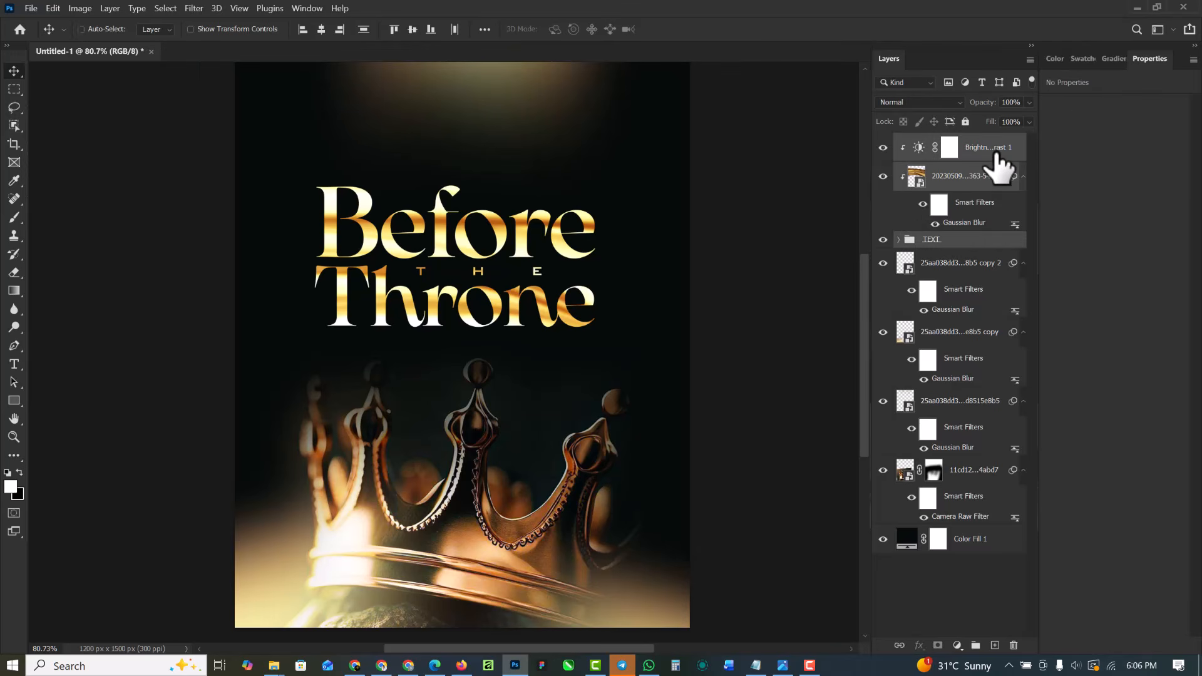
pyautogui.hotkey('ctrl', 'g')
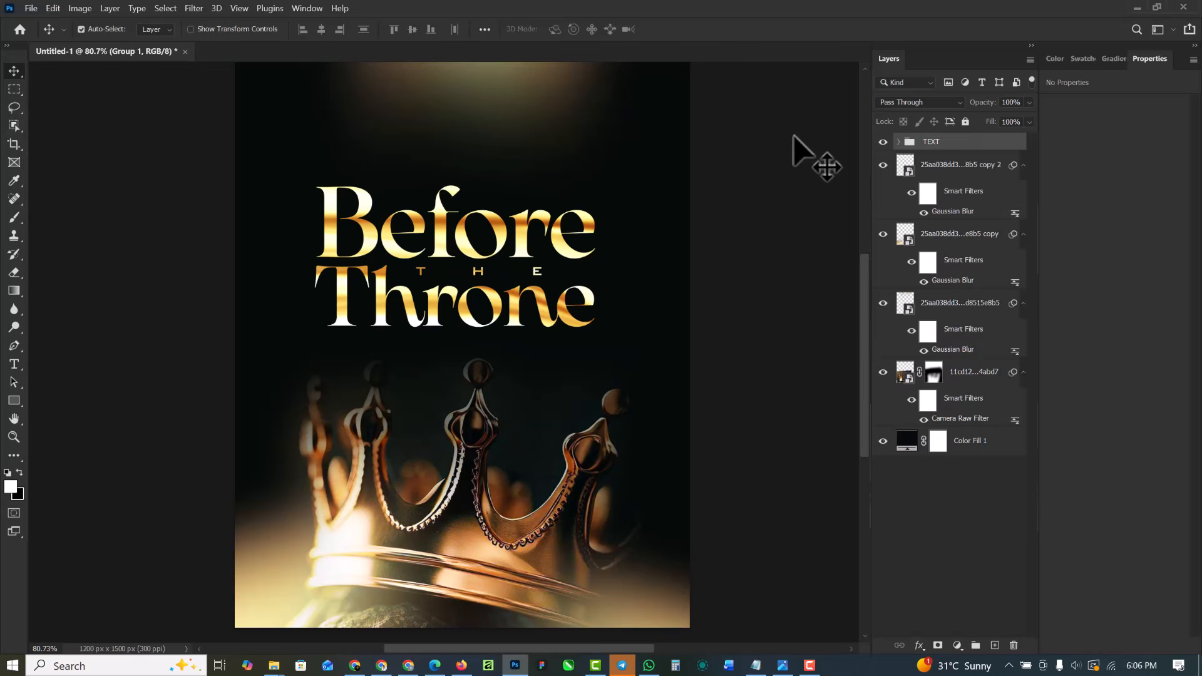
pyautogui.scroll(-3, 403, 259)
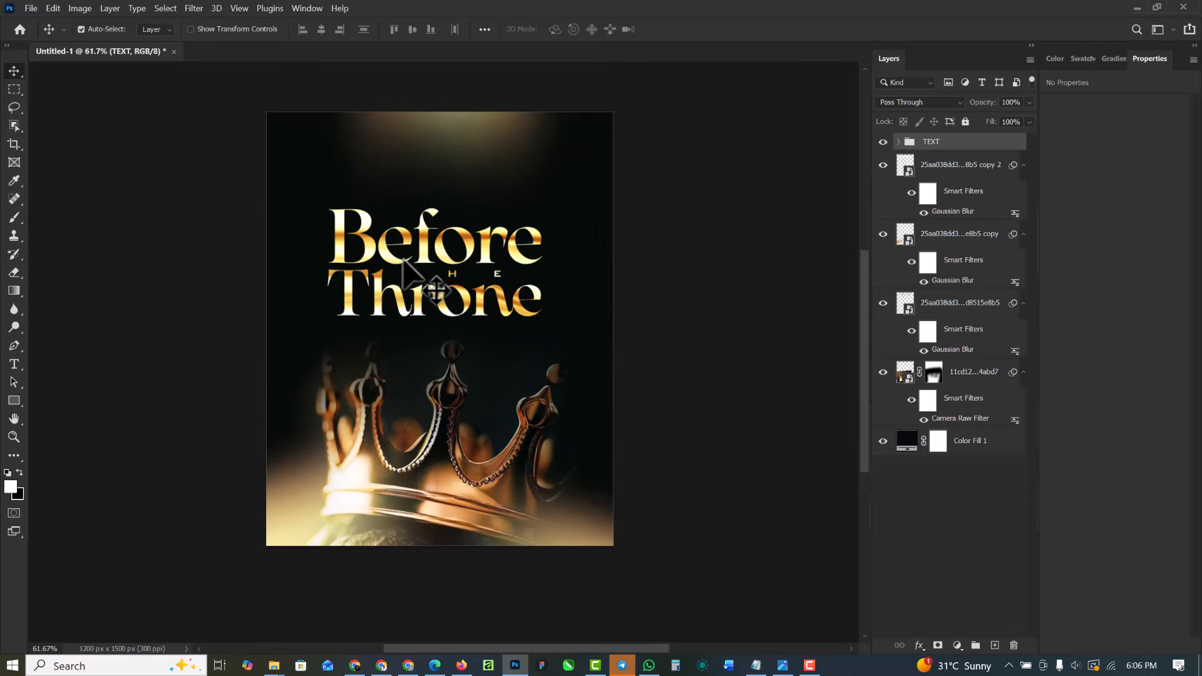
pyautogui.scroll(3, 403, 259)
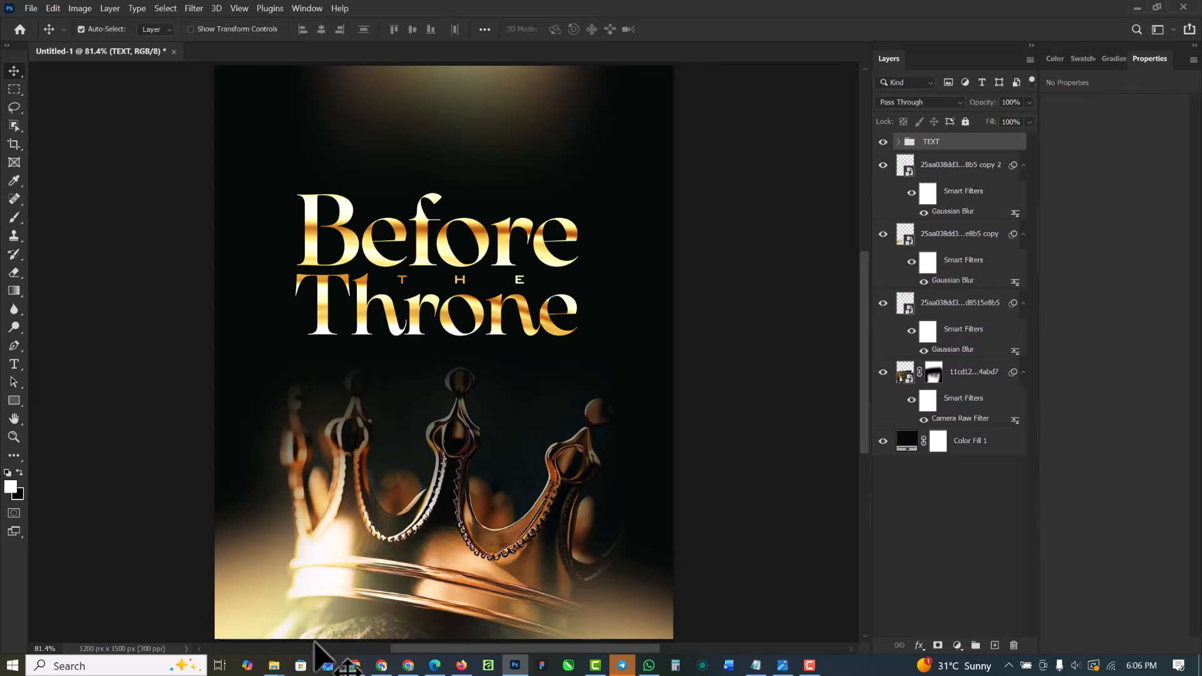
# Place the gold sparkle image a2b725dd21cfe304c4e6bf38701e012c from the BEFORE THE THRONE folder into the poster
pyautogui.moveTo(273, 668)
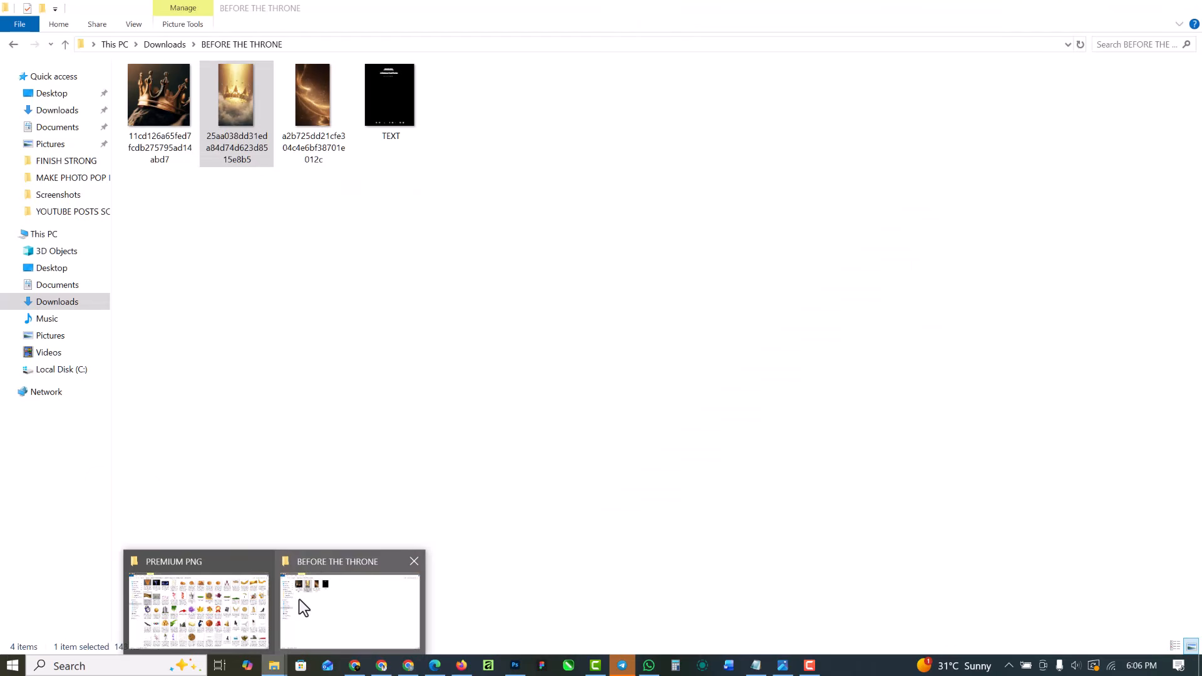
pyautogui.click(299, 599)
pyautogui.click(378, 107)
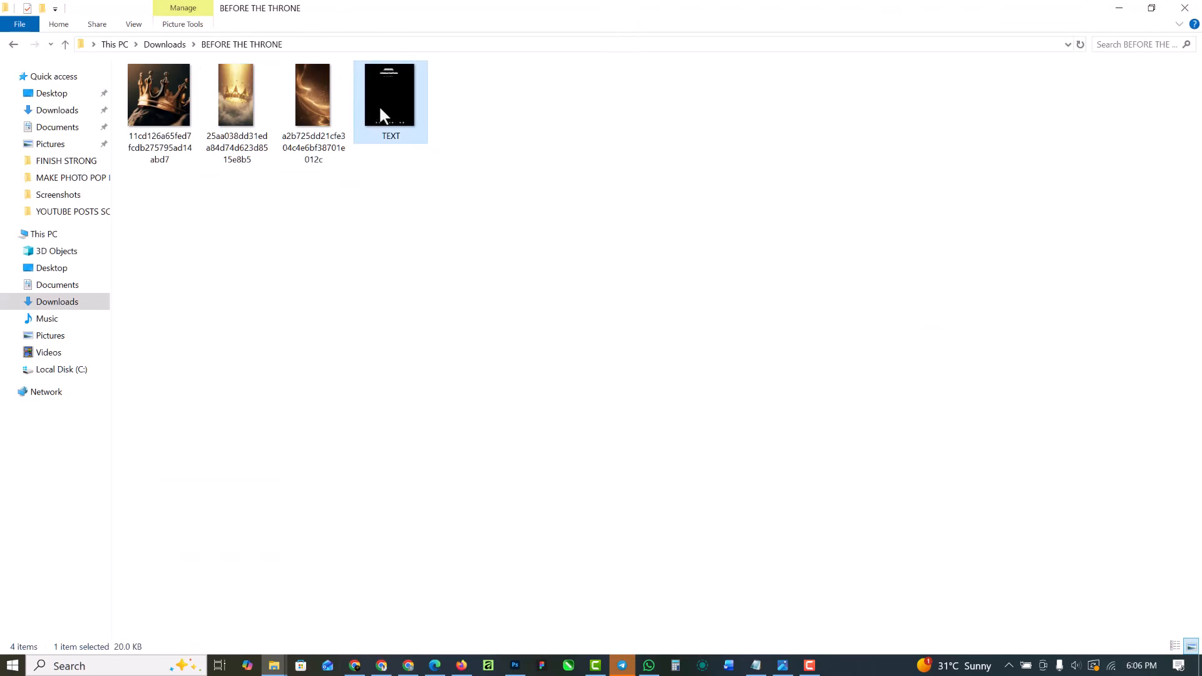
pyautogui.moveTo(426, 148); pyautogui.dragTo(386, 120)
pyautogui.click(329, 108)
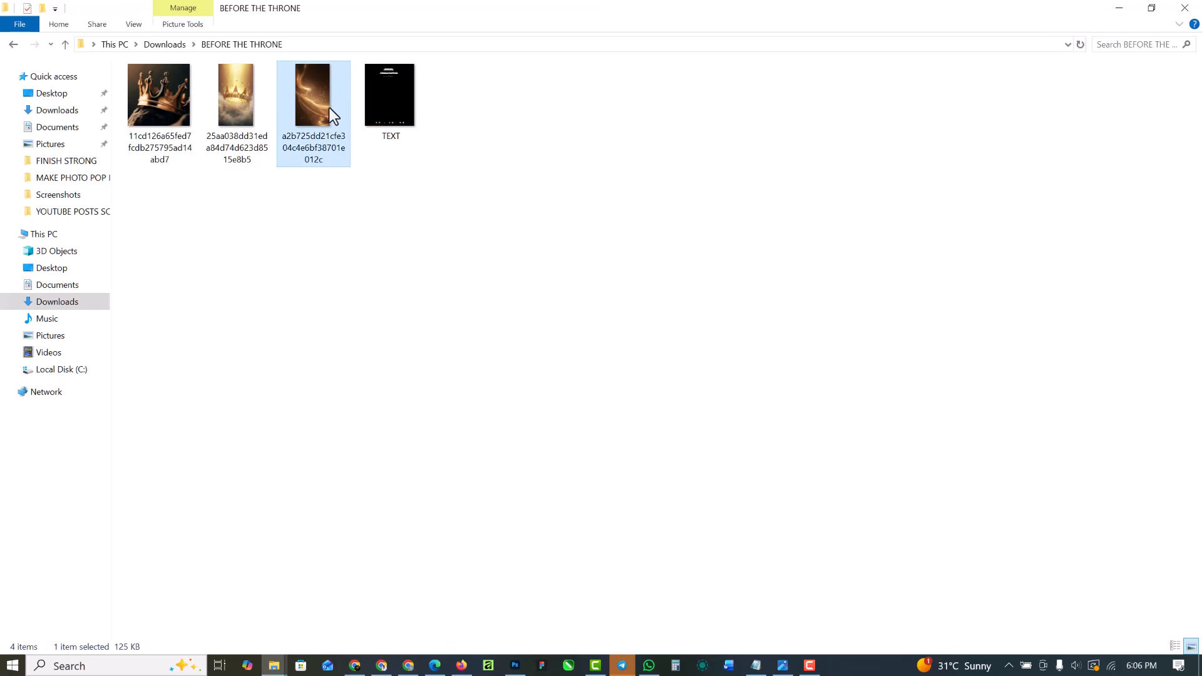
pyautogui.moveTo(313, 96); pyautogui.dragTo(458, 479)
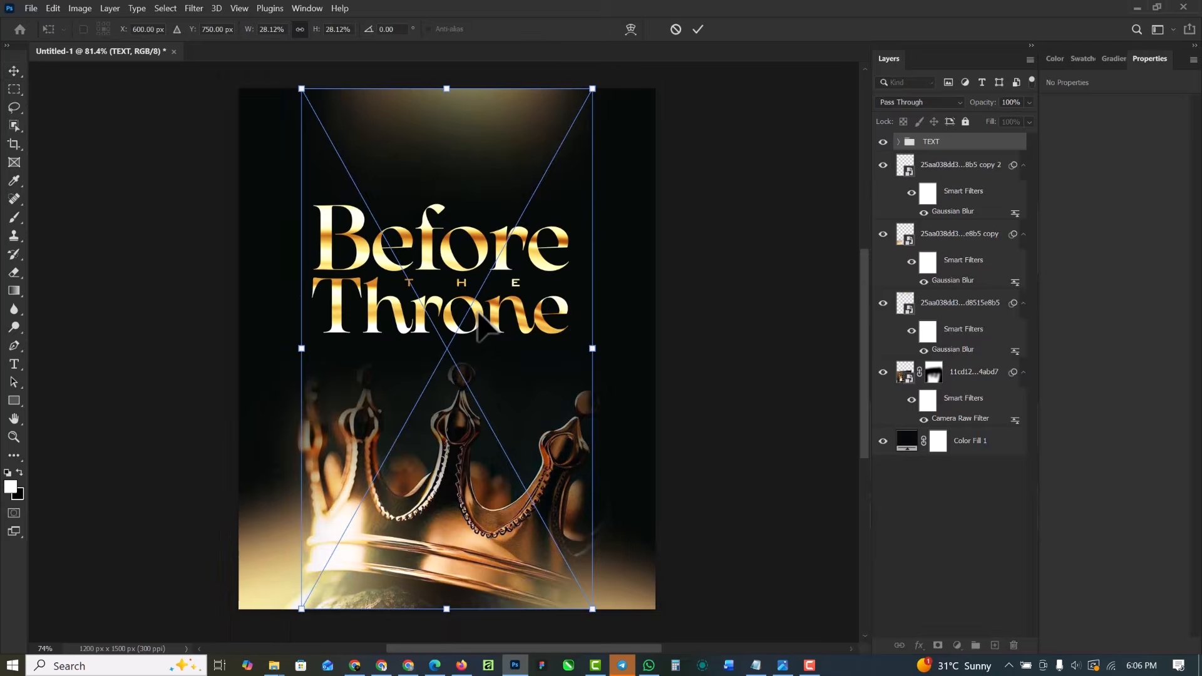
# Rotate the sparkle image to -90°, scale it to about 1500 x 840 px, and position it across the poster's lower half
pyautogui.moveTo(592, 510); pyautogui.dragTo(620, 241)
pyautogui.moveTo(553, 377); pyautogui.dragTo(563, 466)
pyautogui.press('Return')
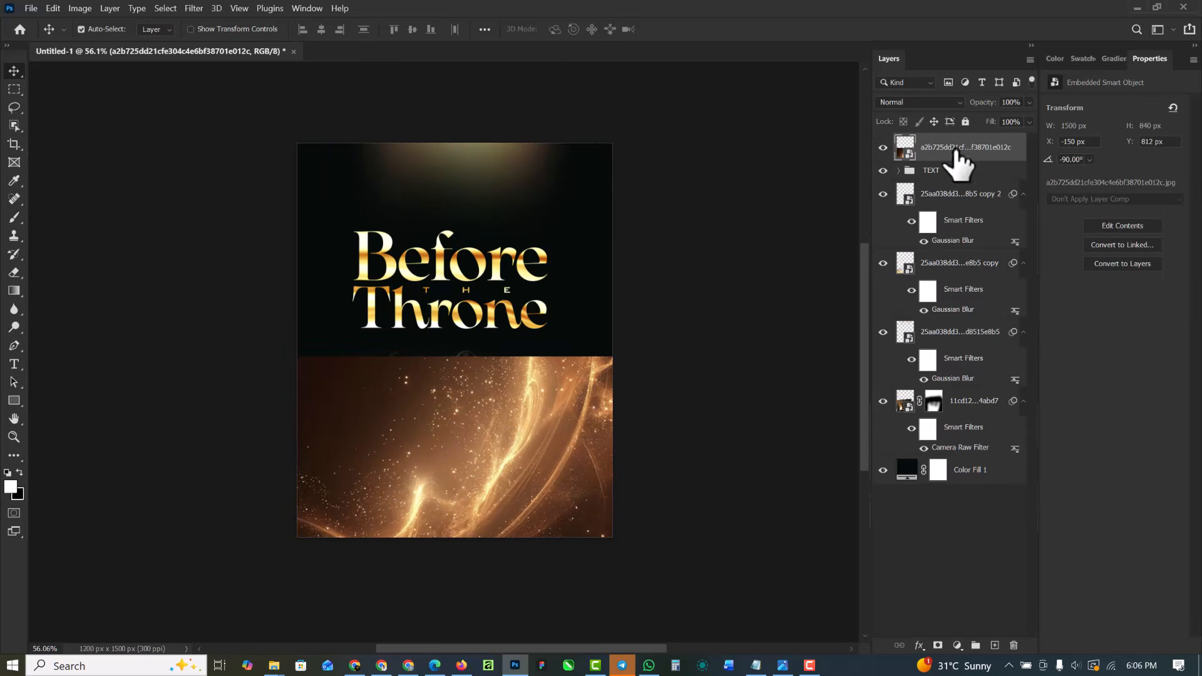
# Add a layer mask to the sparkle image and fade out its upper edge with a soft black 700 px brush
pyautogui.click(938, 646)
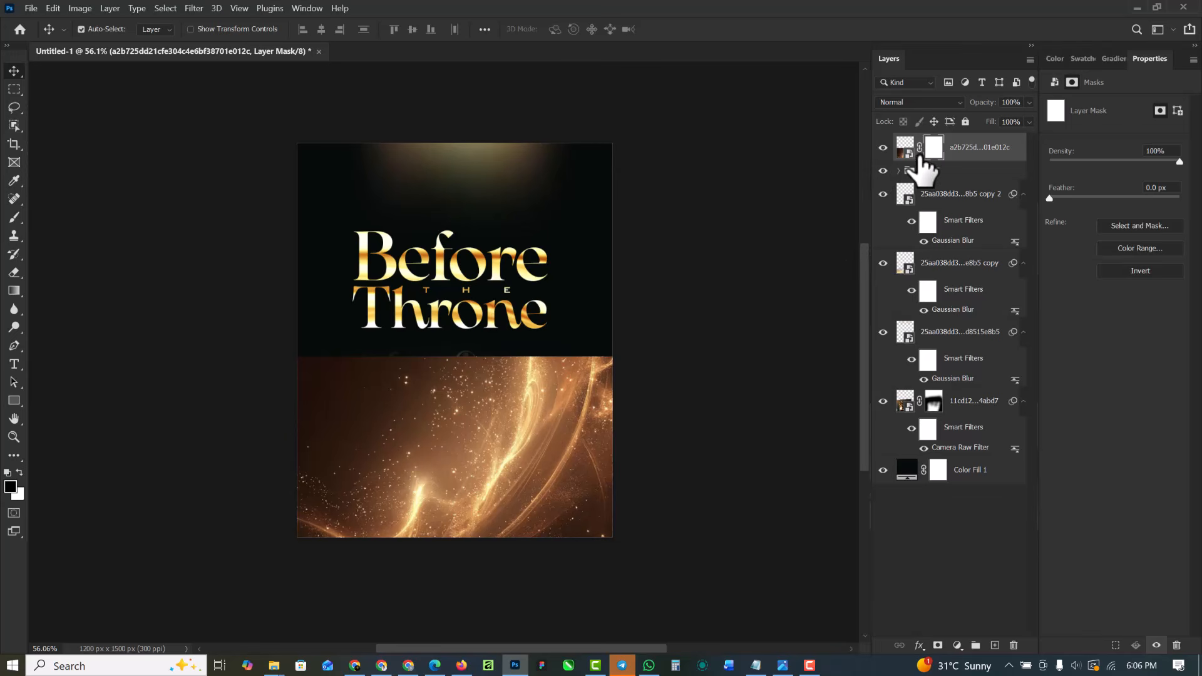
pyautogui.click(931, 150)
pyautogui.click(14, 219)
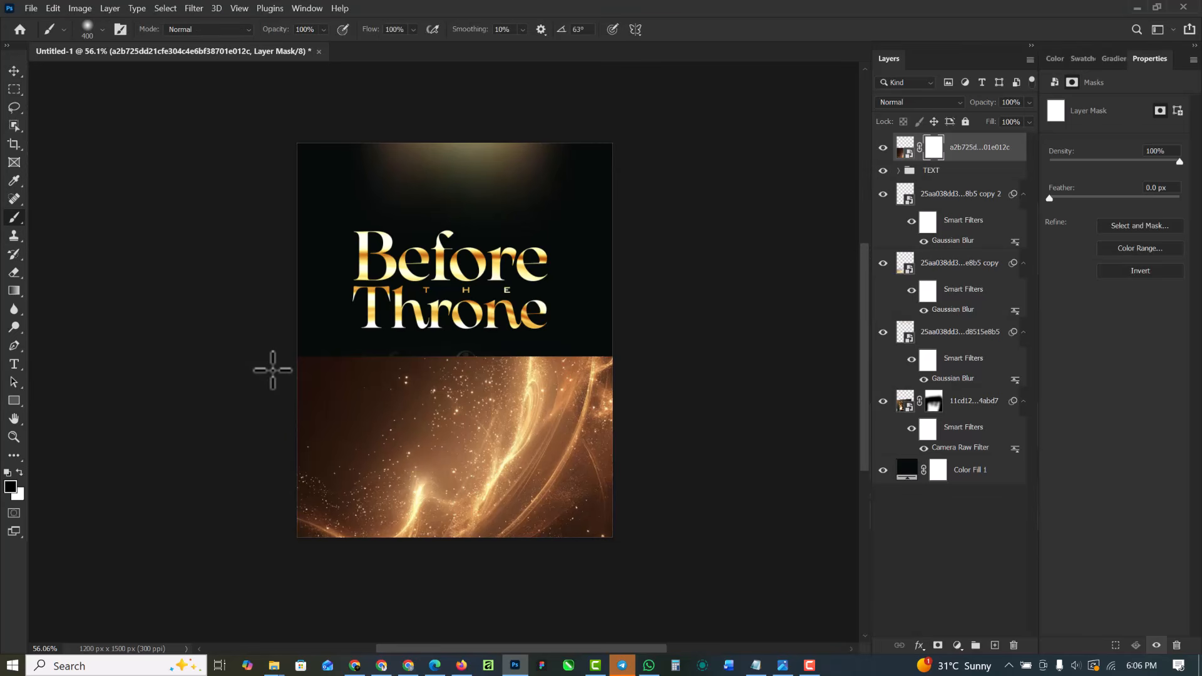
pyautogui.press(']')
pyautogui.press(']')
pyautogui.press(']')
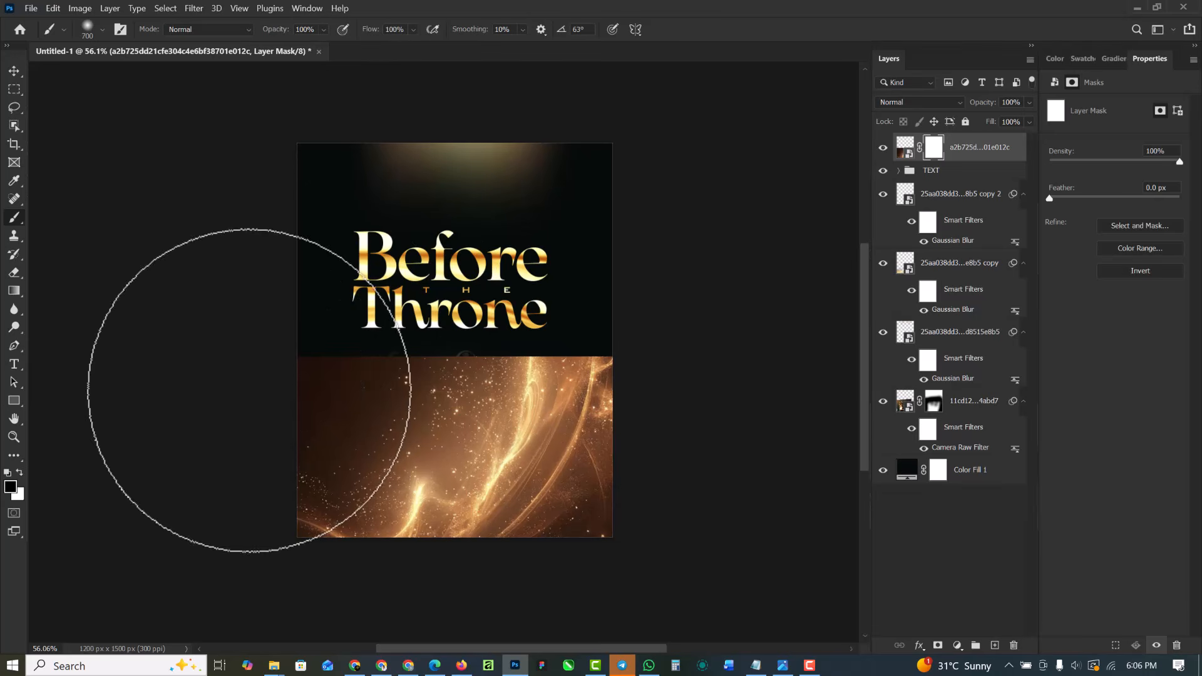
pyautogui.moveTo(509, 300); pyautogui.dragTo(201, 309)
pyautogui.moveTo(619, 327)
pyautogui.mouseDown()
pyautogui.moveTo(317, 290)
pyautogui.moveTo(423, 309)
pyautogui.moveTo(367, 215)
pyautogui.moveTo(220, 302)
pyautogui.mouseUp()
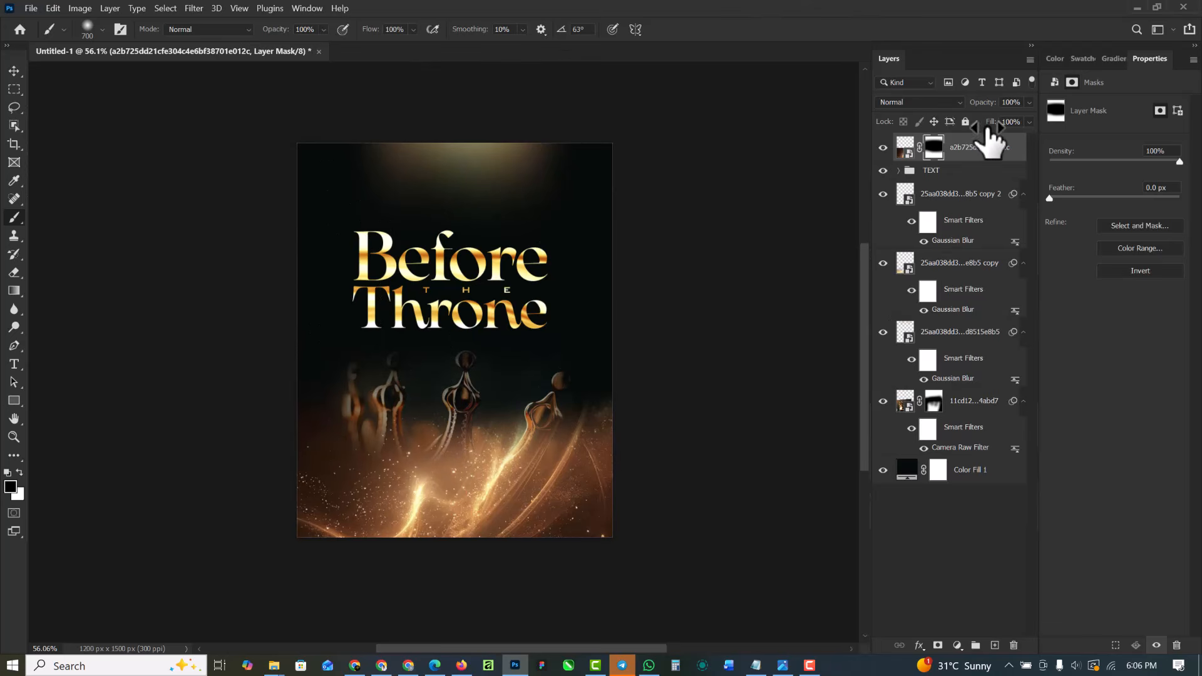
# Set the sparkle image layer's blend mode to Screen, keeping it a smart object
pyautogui.click(905, 154)
pyautogui.click(918, 104)
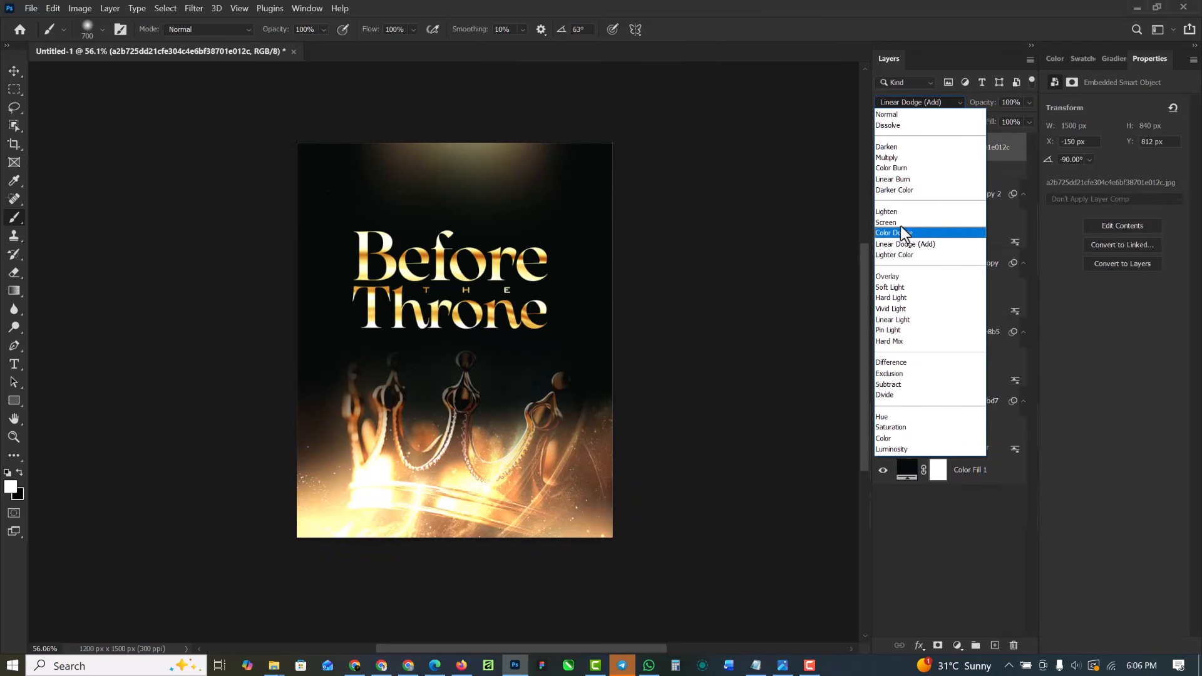
pyautogui.click(900, 223)
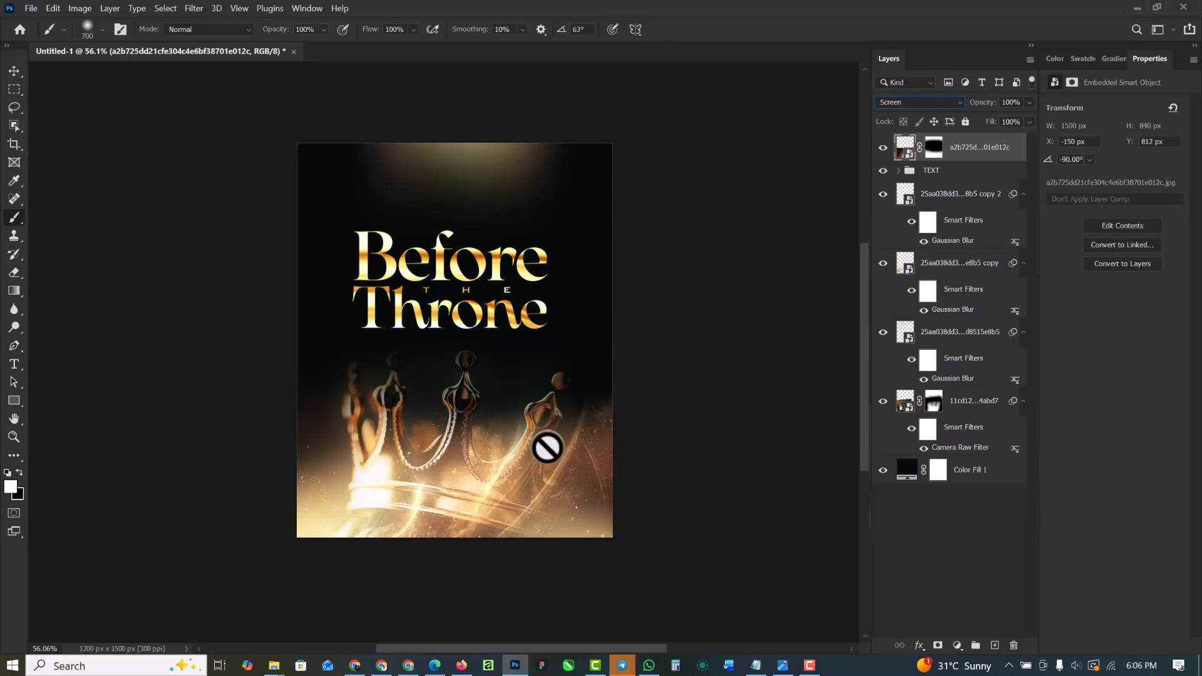
pyautogui.click(571, 467)
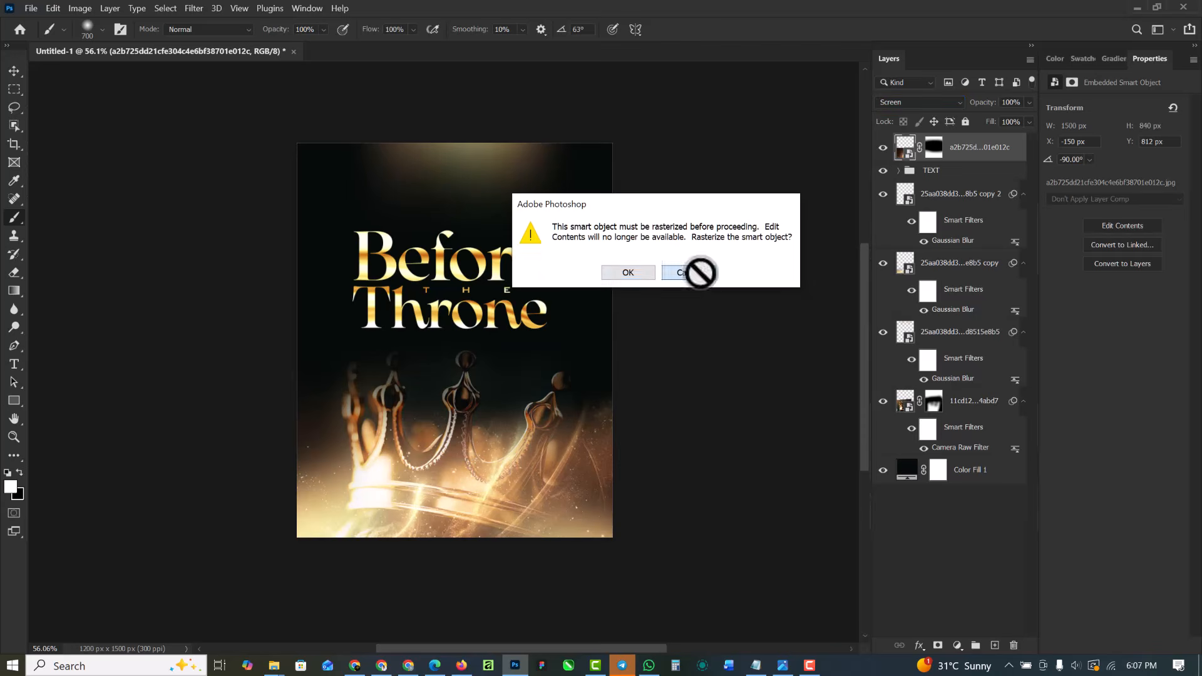
pyautogui.click(700, 272)
# Paint black on the sparkle image's layer mask over the crown, using a soft brush at 23% flow, reduced from 500 to 300 px
pyautogui.click(933, 148)
pyautogui.scroll(1, 505, 414)
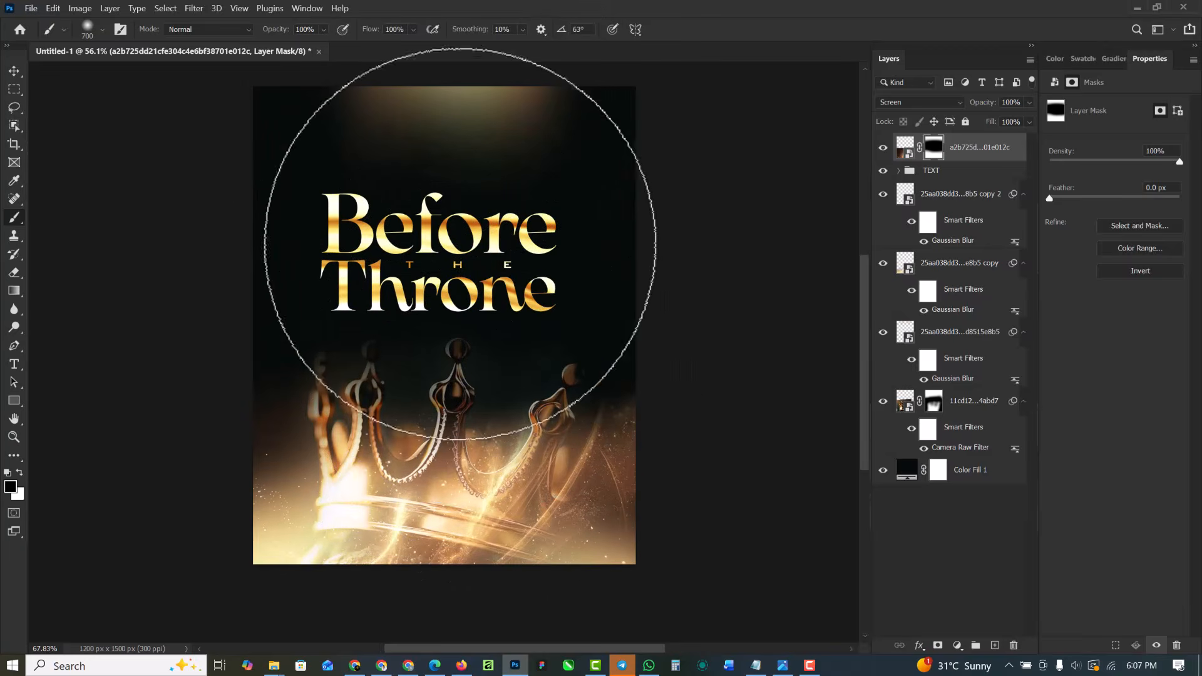
pyautogui.click(410, 30)
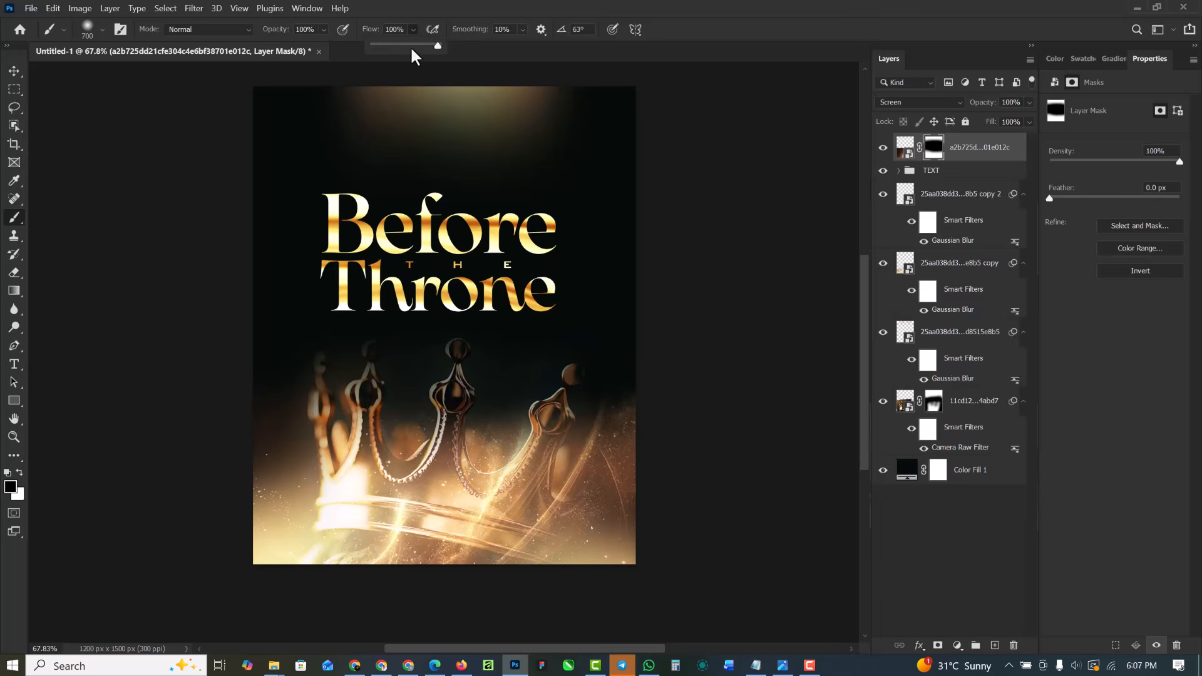
pyautogui.moveTo(380, 54); pyautogui.dragTo(388, 51)
pyautogui.press('[')
pyautogui.press('[')
pyautogui.press('[')
pyautogui.press('[')
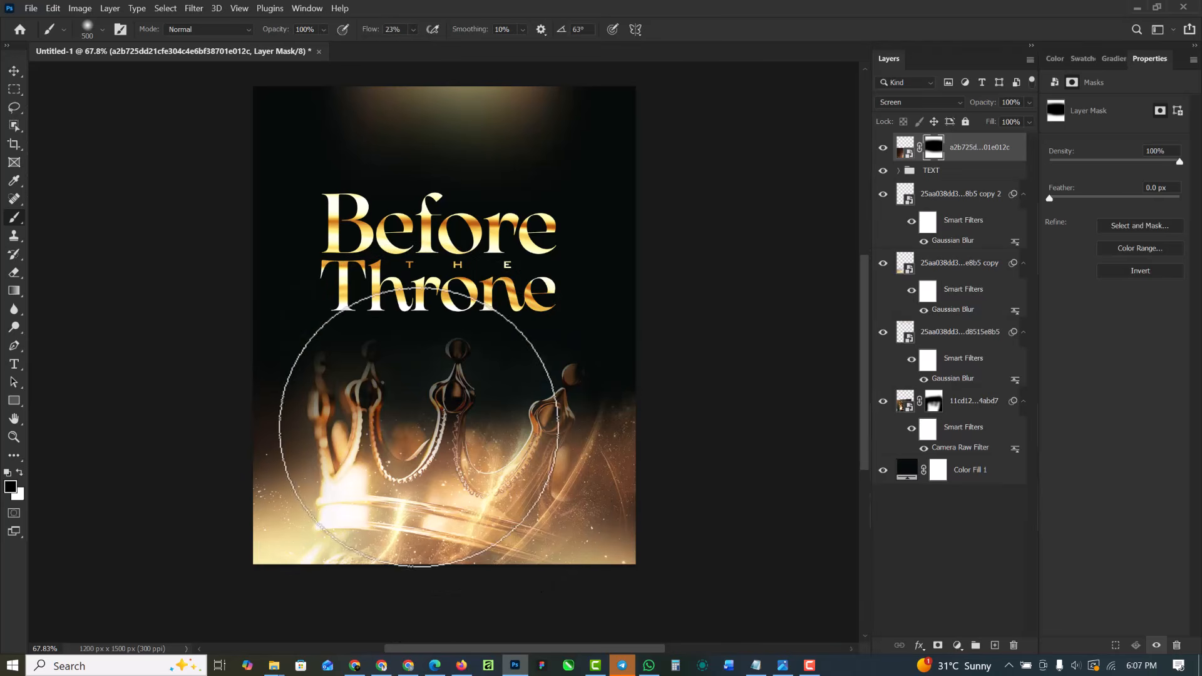
pyautogui.moveTo(492, 431)
pyautogui.mouseDown()
pyautogui.moveTo(588, 405)
pyautogui.moveTo(558, 438)
pyautogui.moveTo(475, 470)
pyautogui.moveTo(442, 447)
pyautogui.moveTo(396, 511)
pyautogui.moveTo(359, 494)
pyautogui.moveTo(320, 501)
pyautogui.moveTo(544, 515)
pyautogui.moveTo(337, 518)
pyautogui.moveTo(404, 521)
pyautogui.mouseUp()
pyautogui.moveTo(626, 420)
pyautogui.mouseDown()
pyautogui.moveTo(614, 423)
pyautogui.moveTo(606, 458)
pyautogui.mouseUp()
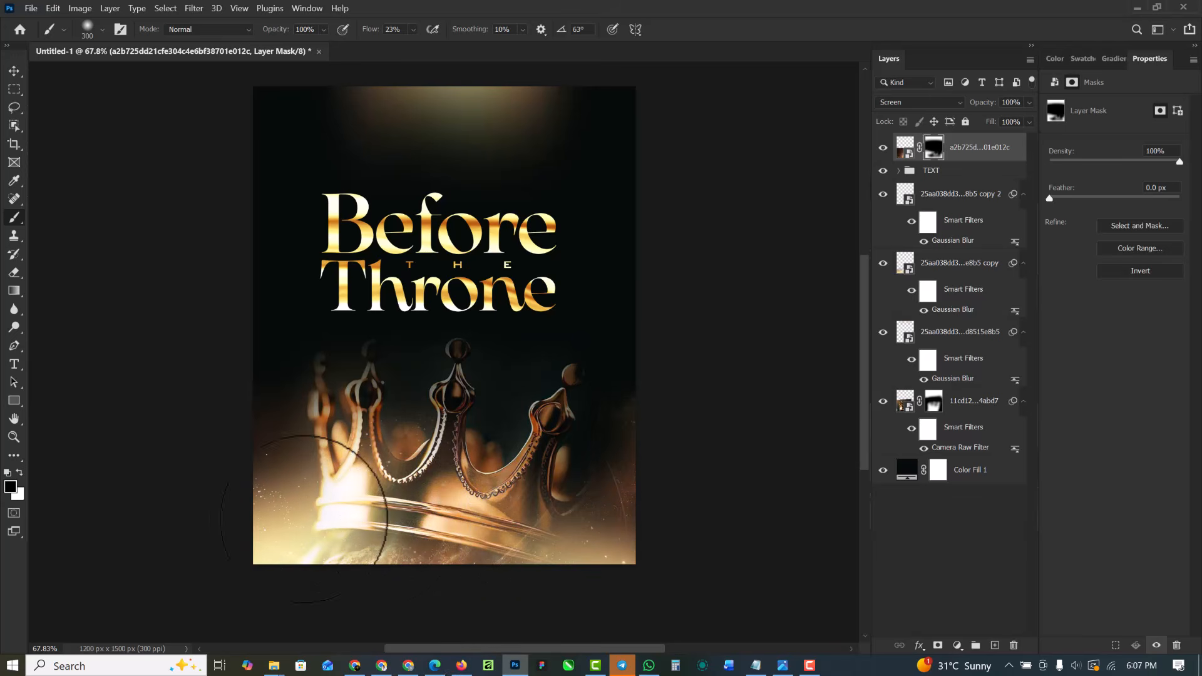
pyautogui.moveTo(375, 523); pyautogui.dragTo(413, 527)
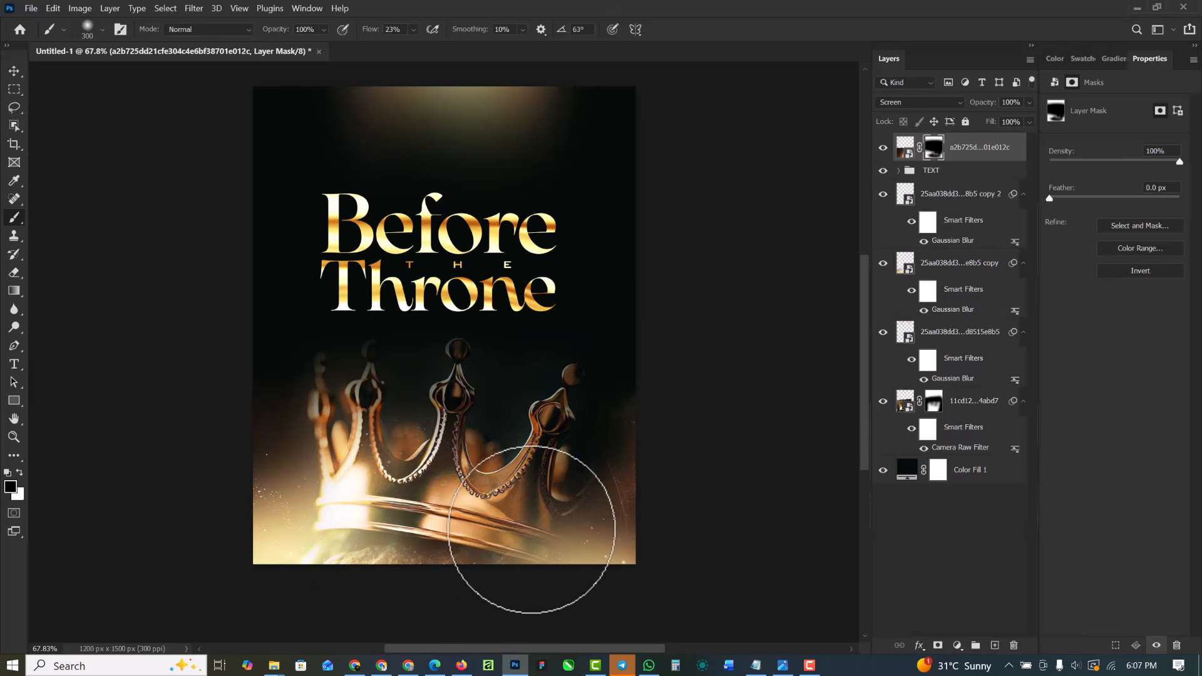
pyautogui.moveTo(549, 531); pyautogui.dragTo(536, 535)
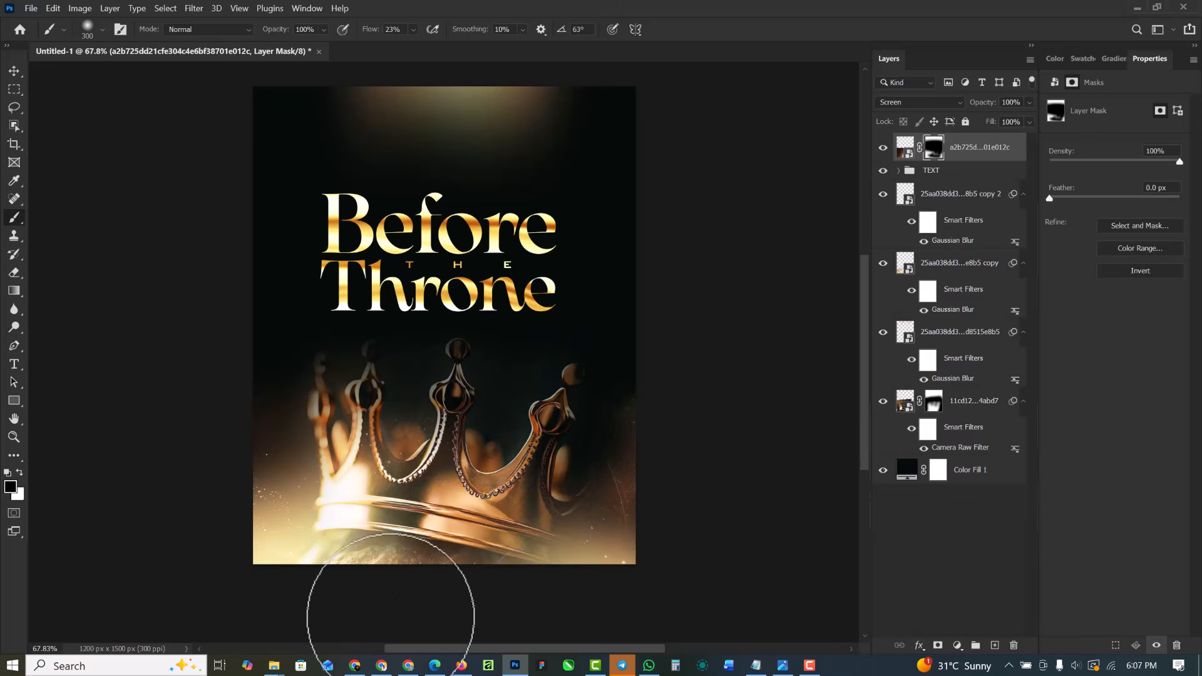
# Move the masked sparkle image straight up so its centre sits at about Y 1141 px
pyautogui.click(15, 72)
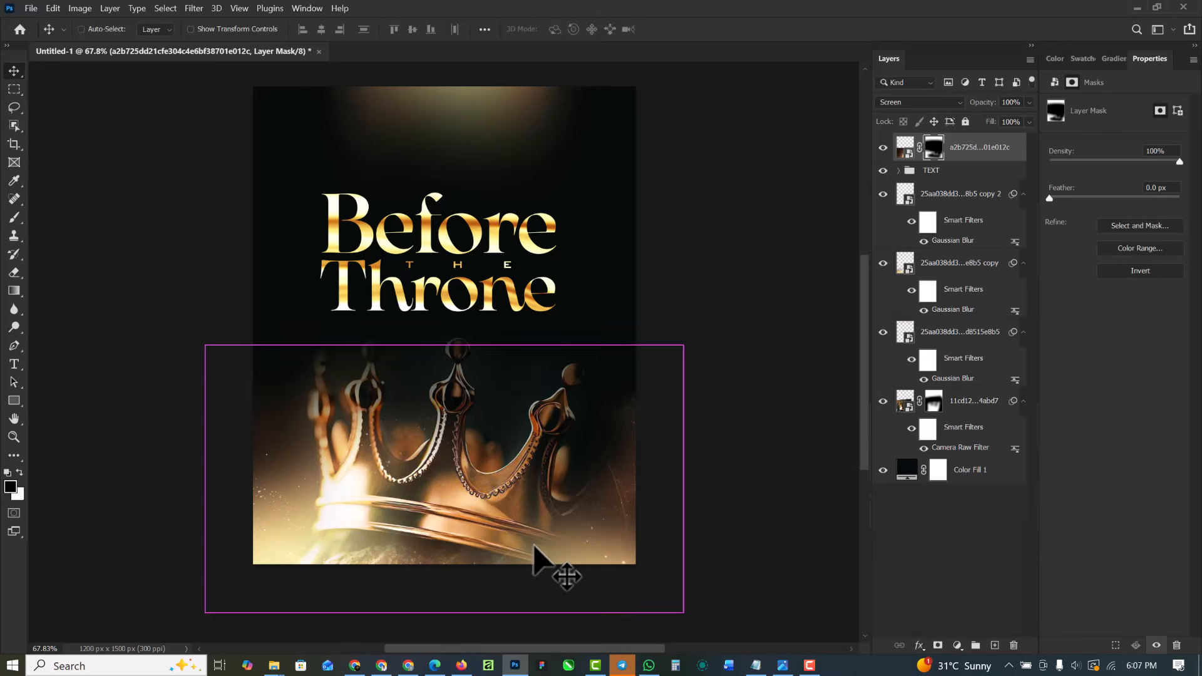
pyautogui.hotkey('ctrl', 't')
pyautogui.moveTo(515, 555); pyautogui.dragTo(516, 529)
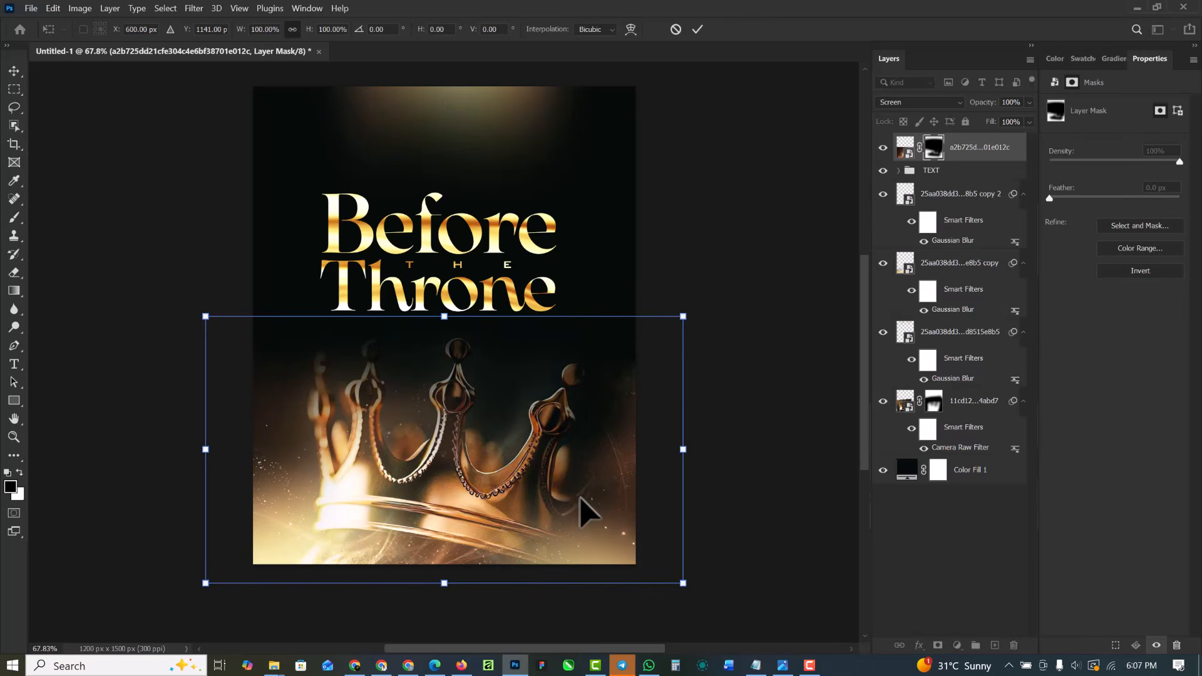
pyautogui.press('Return')
pyautogui.press('b')
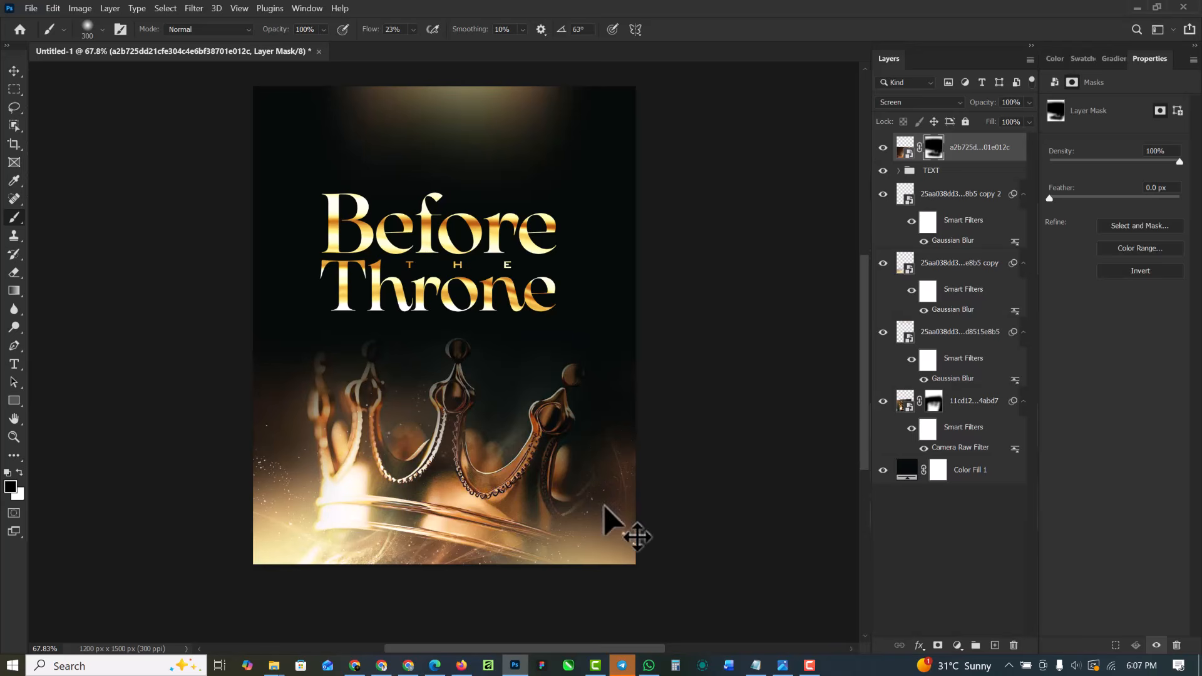
pyautogui.scroll(-3, 565, 311)
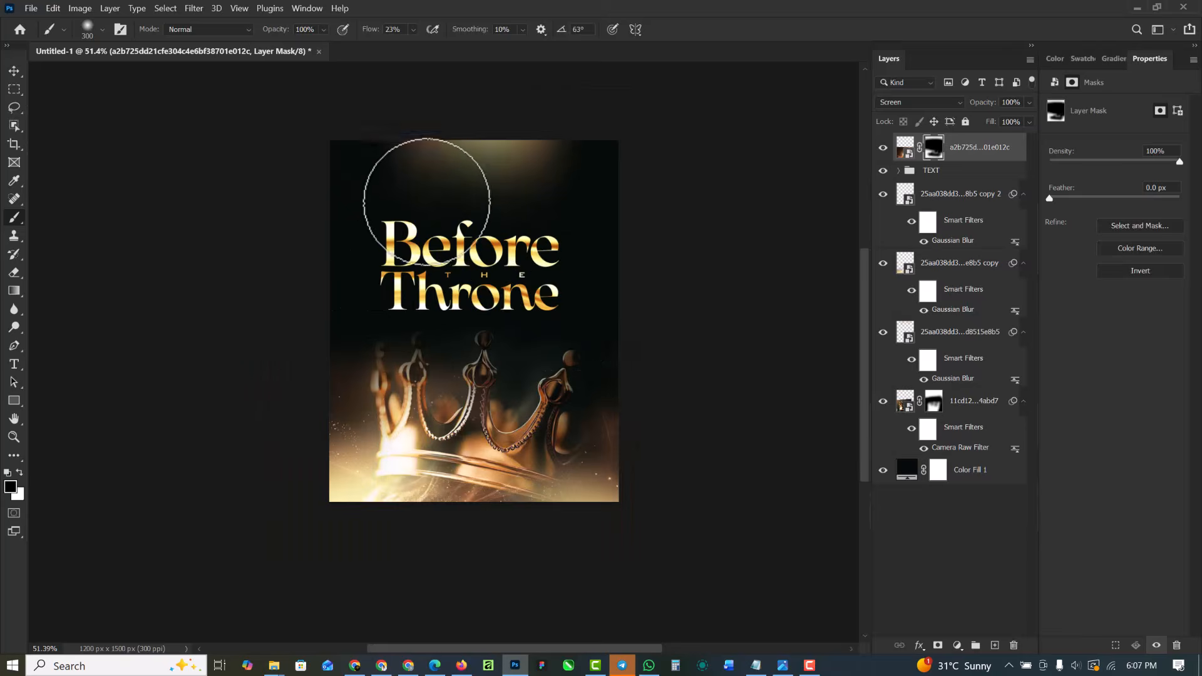
pyautogui.scroll(3, 438, 208)
# Place the TEXT image from the BEFORE THE THRONE folder into the poster at its default size and position
pyautogui.click(14, 71)
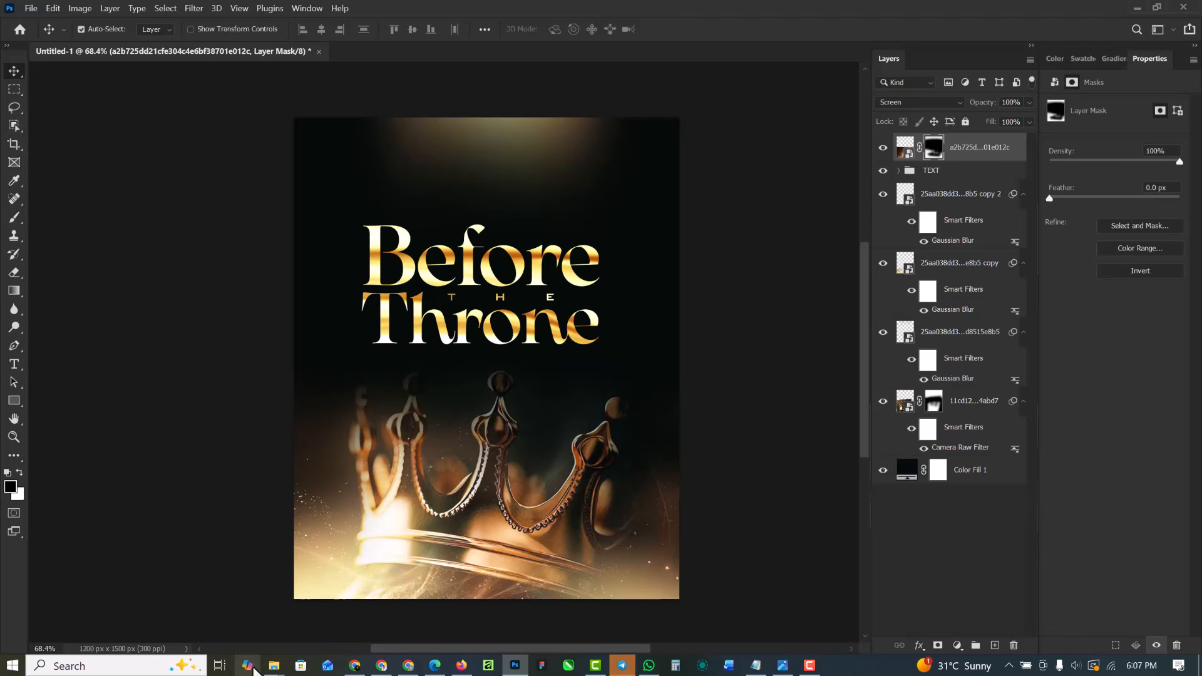
pyautogui.moveTo(276, 668)
pyautogui.click(339, 609)
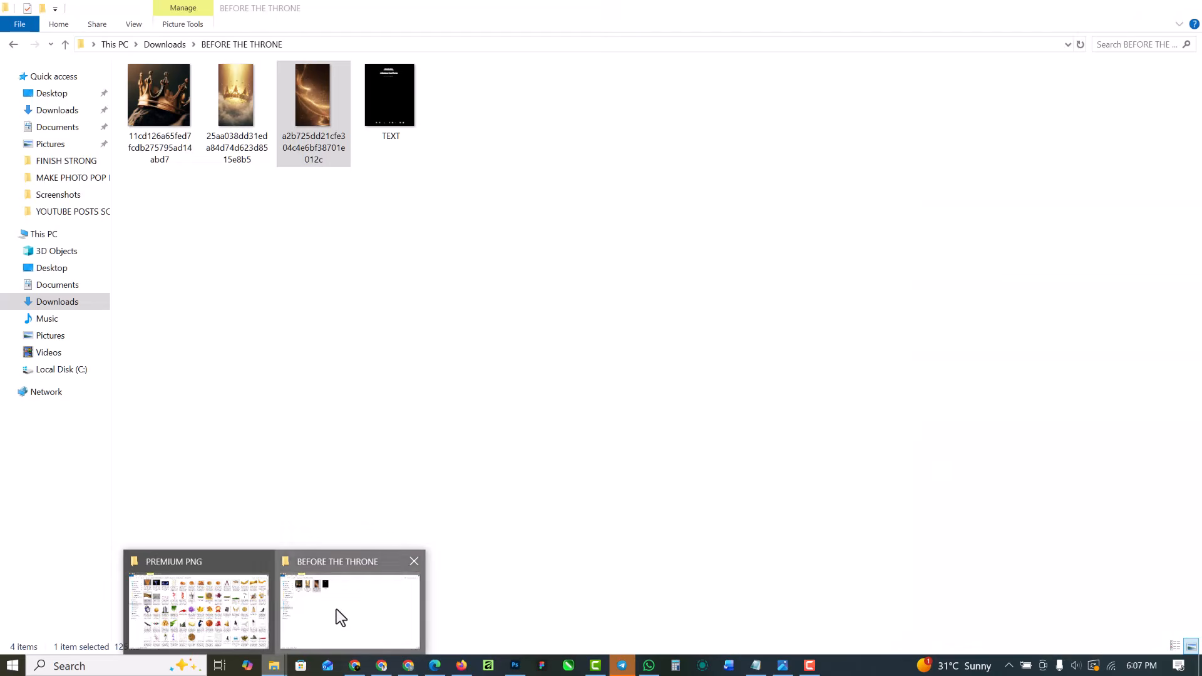
pyautogui.click(394, 123)
pyautogui.moveTo(469, 164); pyautogui.dragTo(530, 296)
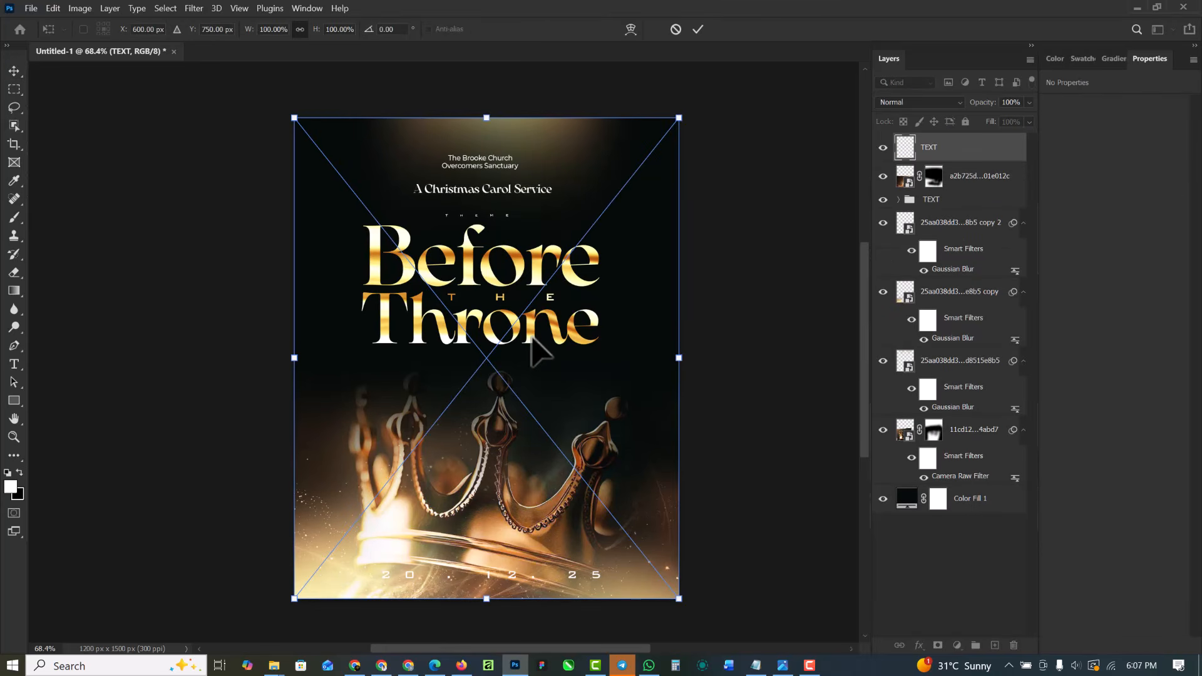
pyautogui.press('Return')
# Paint black on the sparkle image's layer mask around the date line at the crown's base with the soft 300 px brush at 23% flow
pyautogui.click(932, 182)
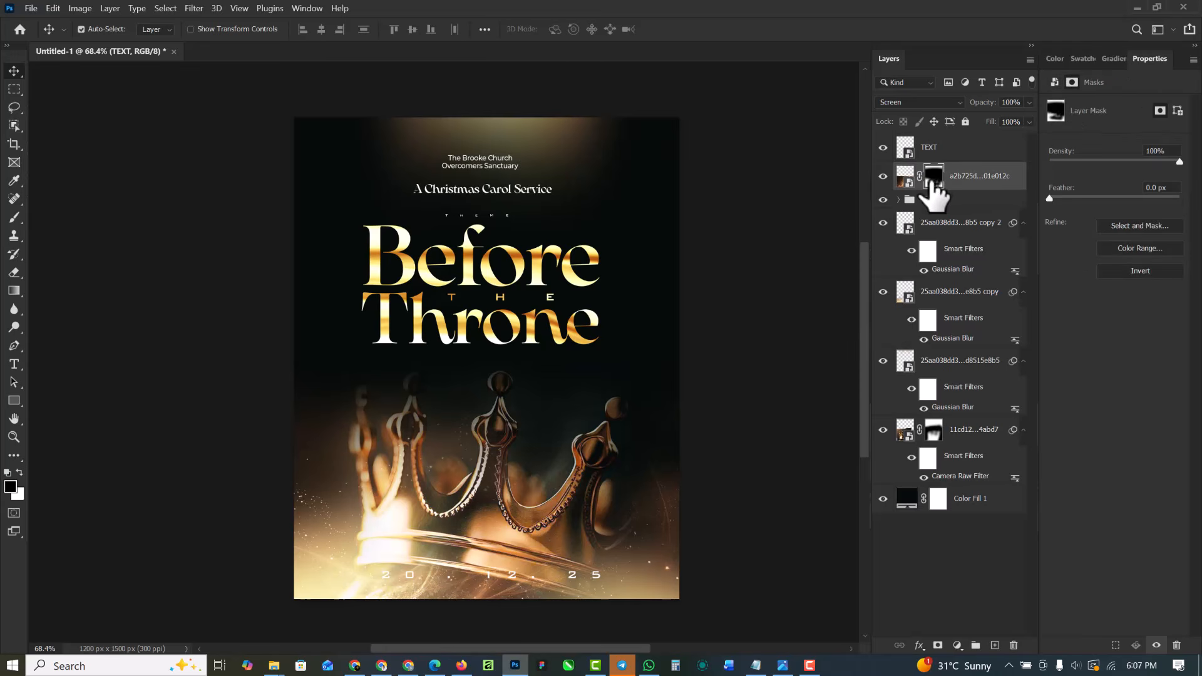
pyautogui.press('b')
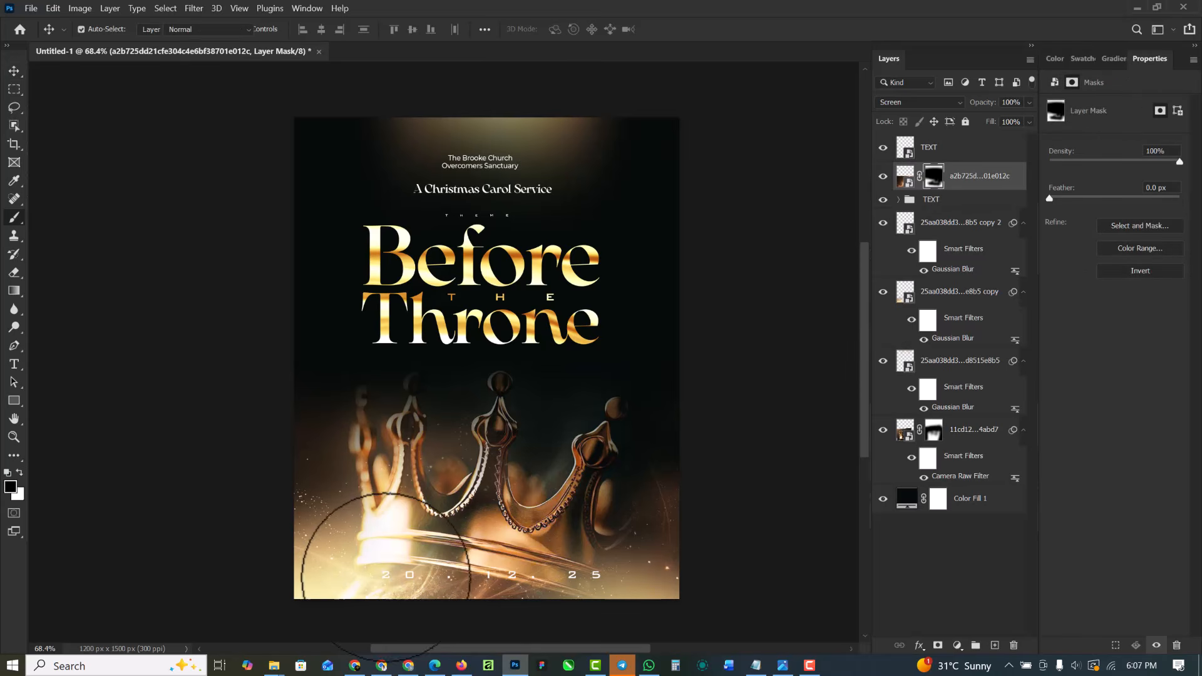
pyautogui.moveTo(434, 570)
pyautogui.mouseDown()
pyautogui.moveTo(577, 581)
pyautogui.moveTo(368, 569)
pyautogui.moveTo(378, 583)
pyautogui.moveTo(568, 572)
pyautogui.moveTo(501, 589)
pyautogui.mouseUp()
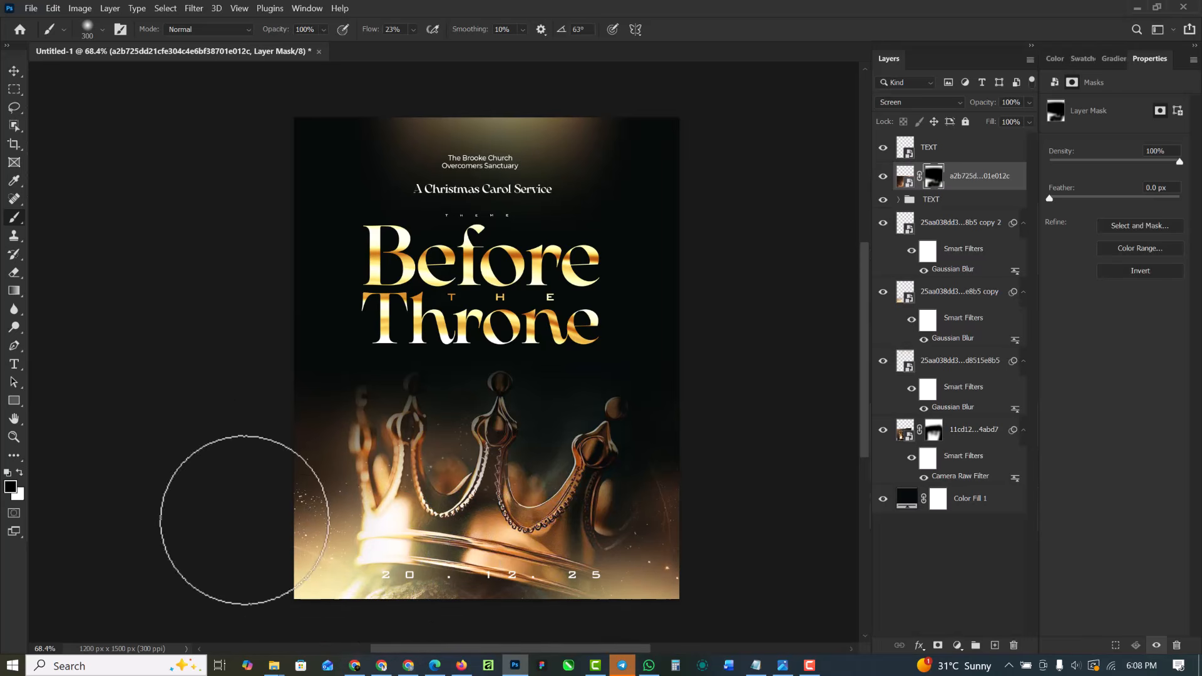
pyautogui.click(14, 70)
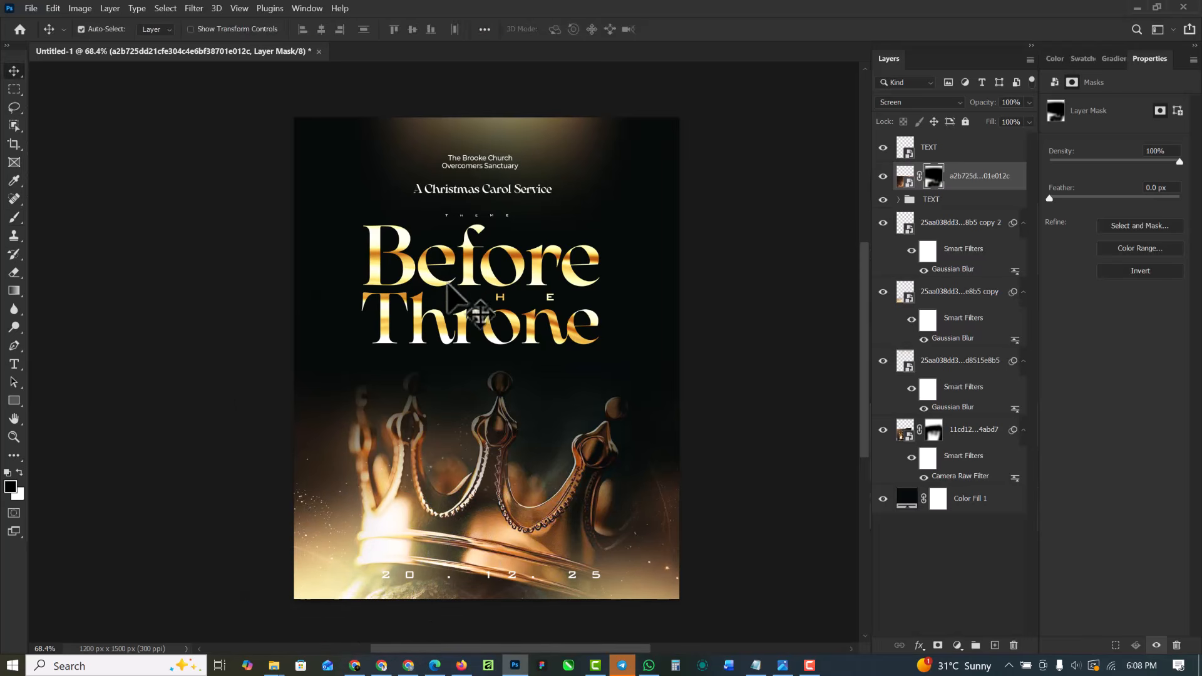
pyautogui.scroll(2, 470, 310)
pyautogui.scroll(-1, 469, 310)
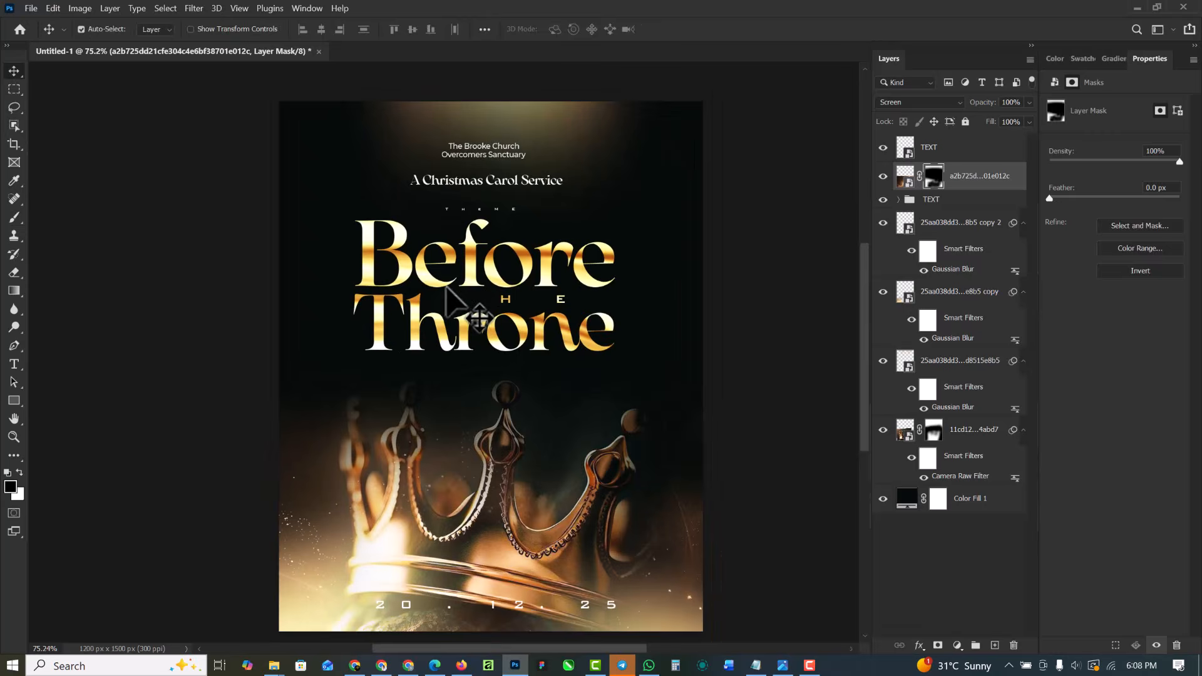
# Add a Color Balance adjustment above the placed TEXT layer, shifting the midtones toward red and setting Yellow–Blue to -7
pyautogui.click(968, 146)
pyautogui.scroll(-1, 415, 291)
pyautogui.scroll(1, 529, 254)
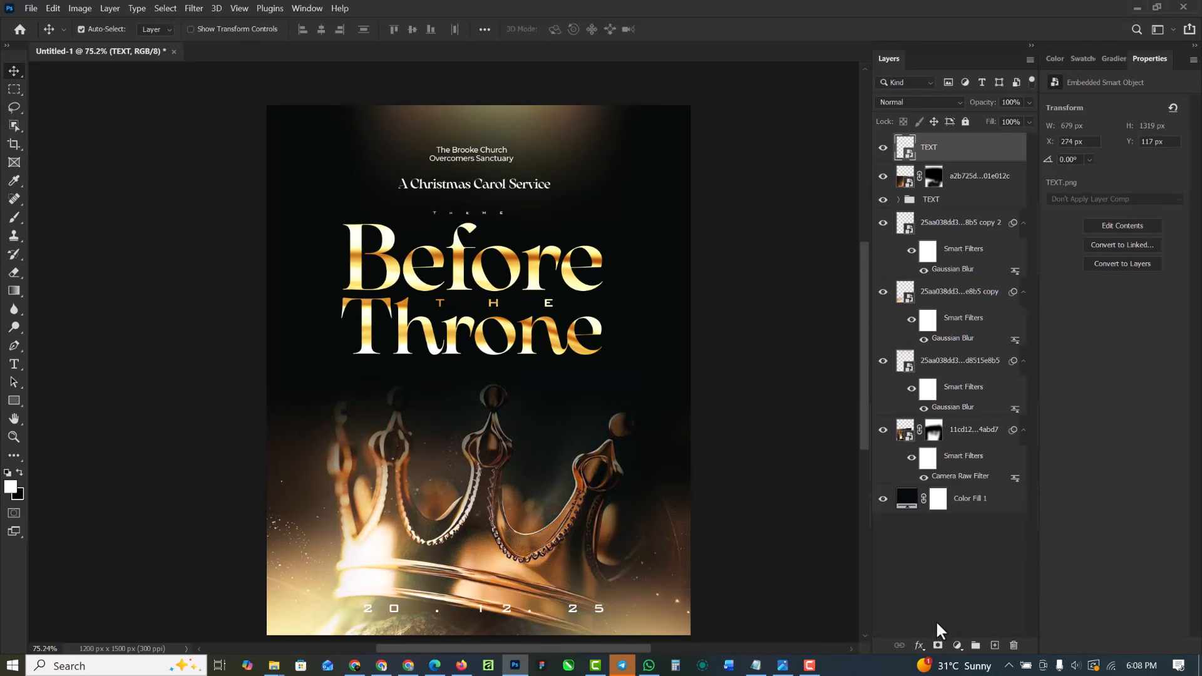
pyautogui.click(957, 646)
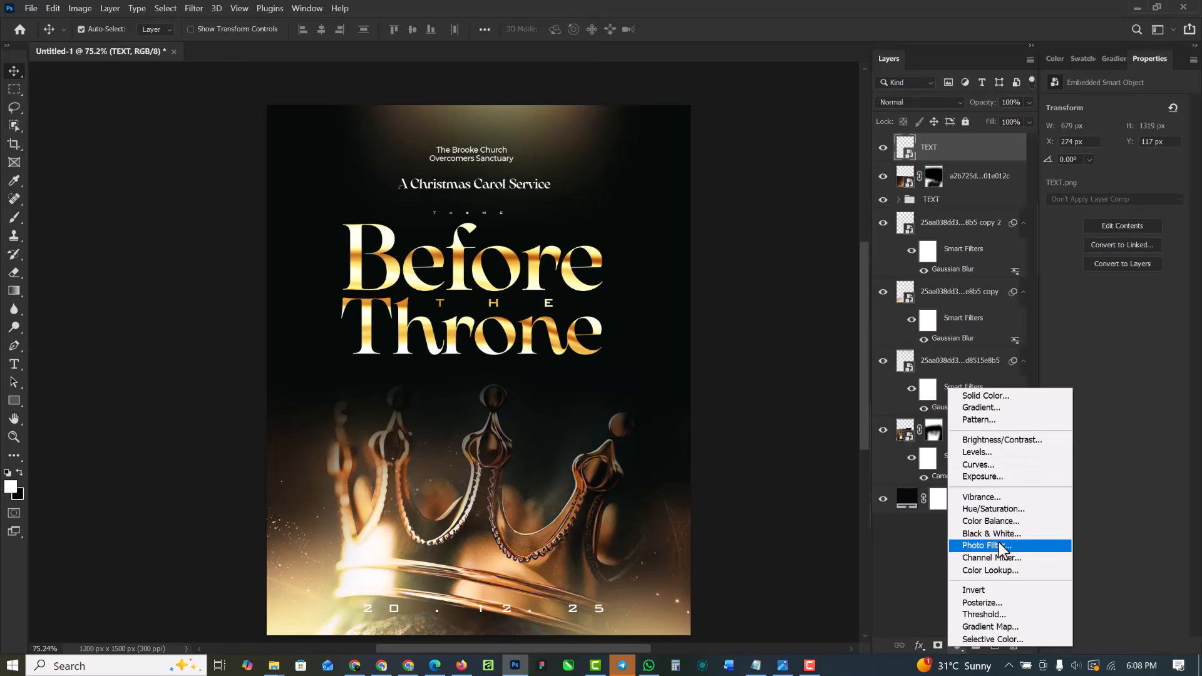
pyautogui.click(996, 522)
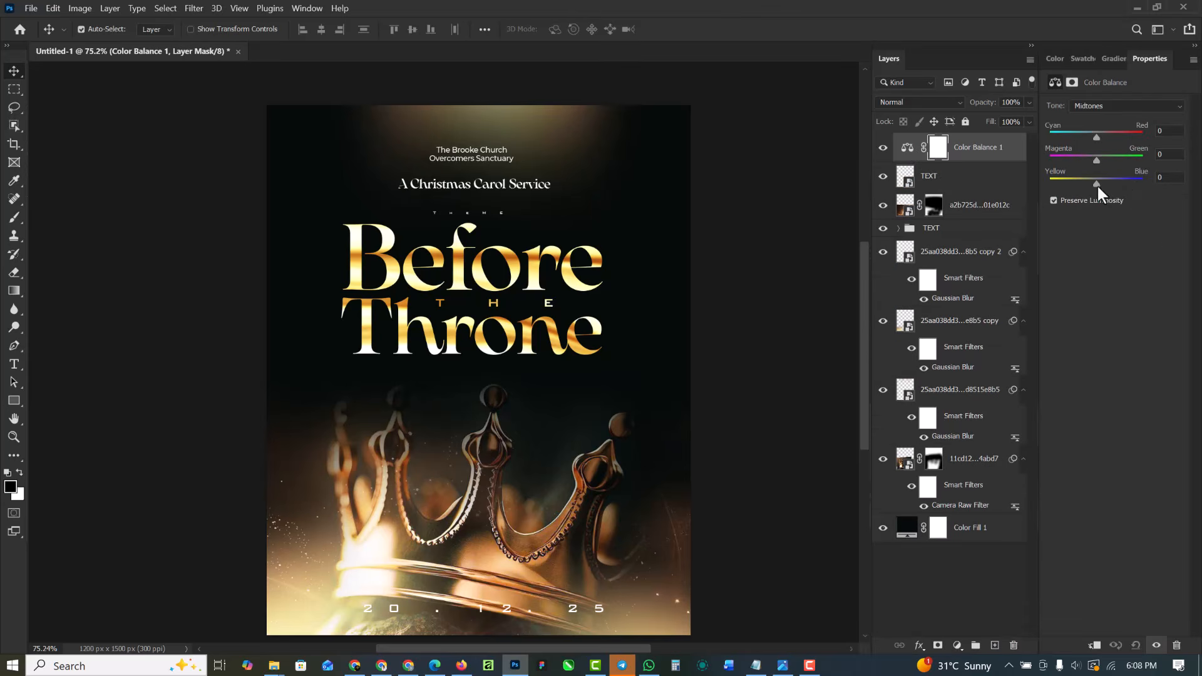
pyautogui.moveTo(1095, 183); pyautogui.dragTo(1093, 183)
pyautogui.moveTo(1097, 139); pyautogui.dragTo(1098, 134)
# Set the Color Balance shadows to -13 on the Yellow–Blue scale and deselect the adjustment layer
pyautogui.click(1109, 104)
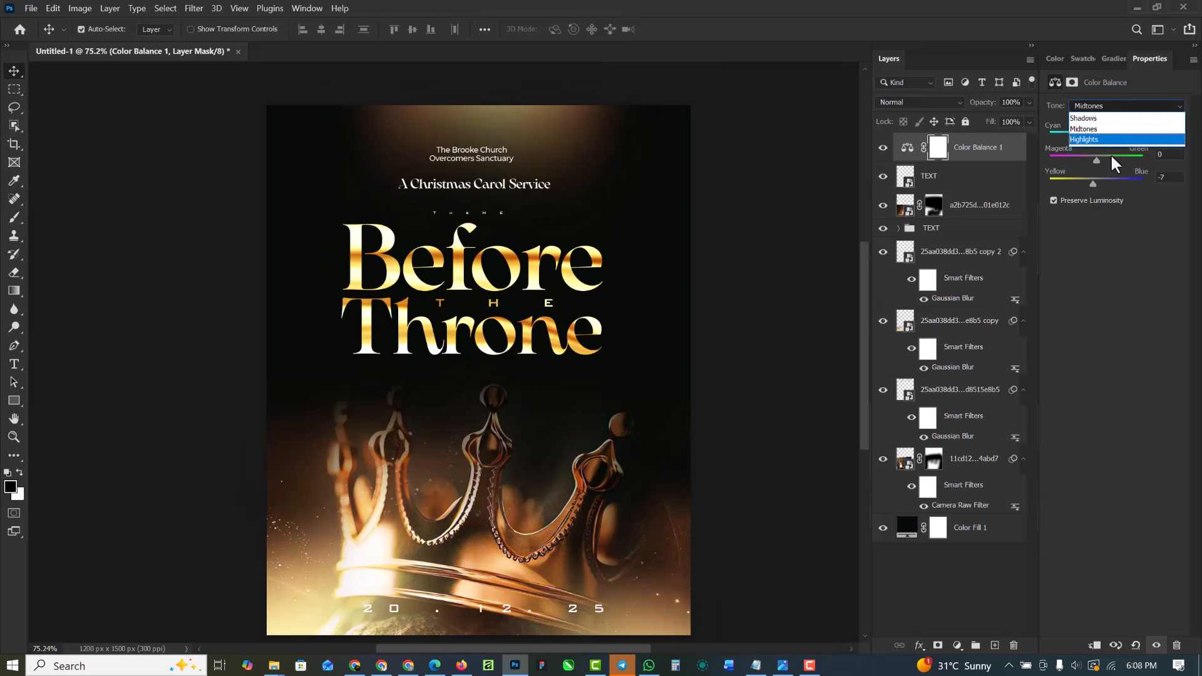
pyautogui.click(1096, 118)
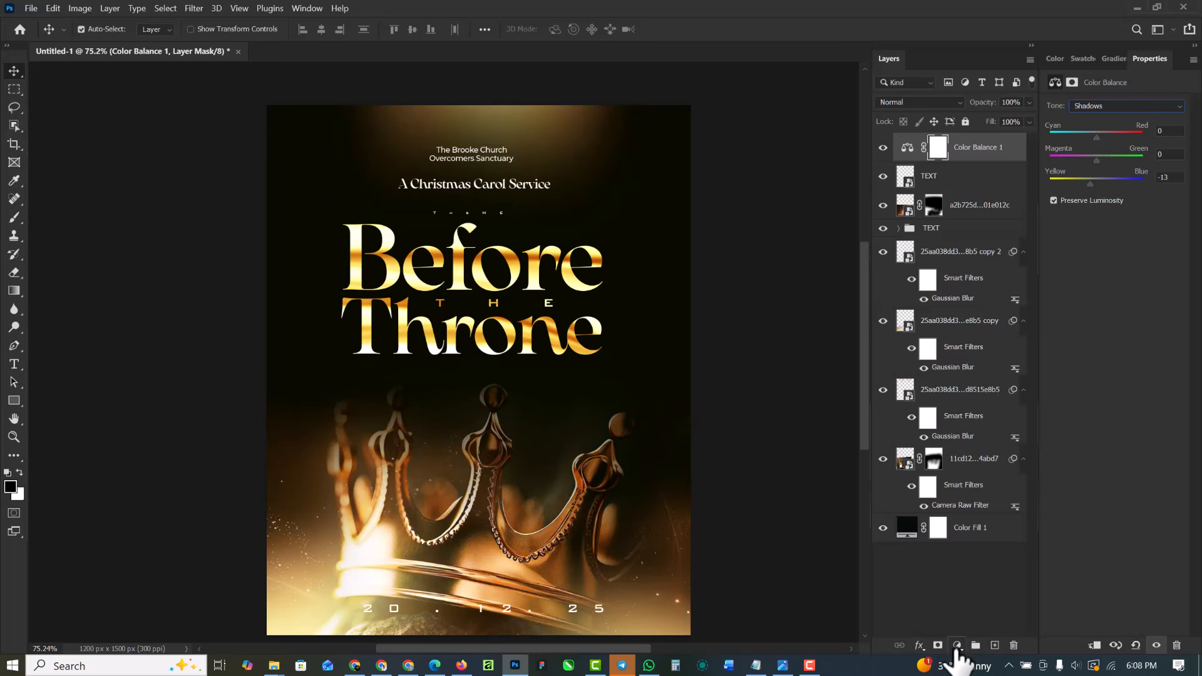
pyautogui.click(848, 229)
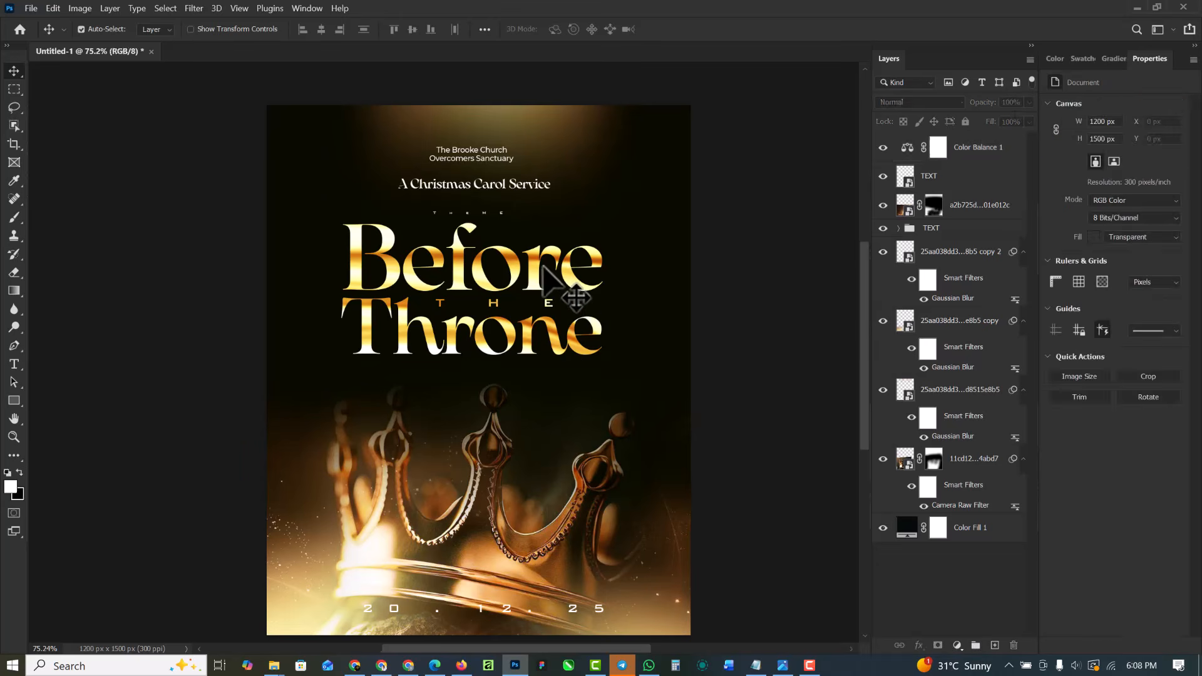
pyautogui.scroll(1, 543, 266)
pyautogui.scroll(-2, 543, 266)
pyautogui.scroll(2, 433, 279)
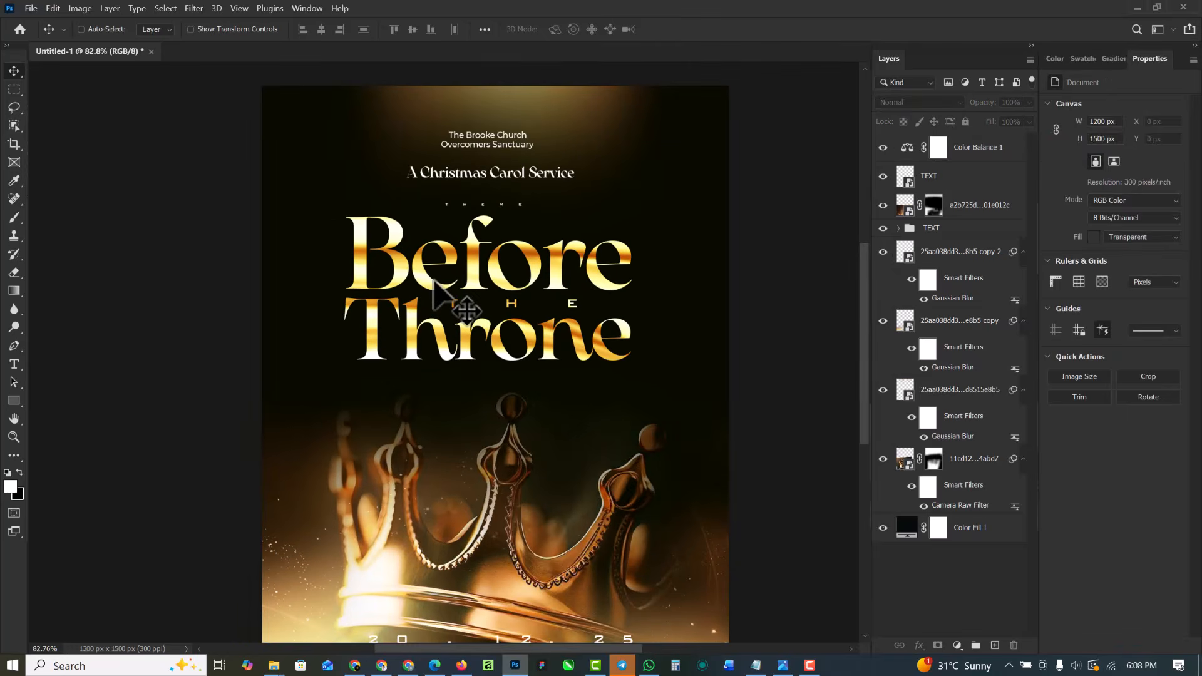
pyautogui.hotkey('ctrl', '0')
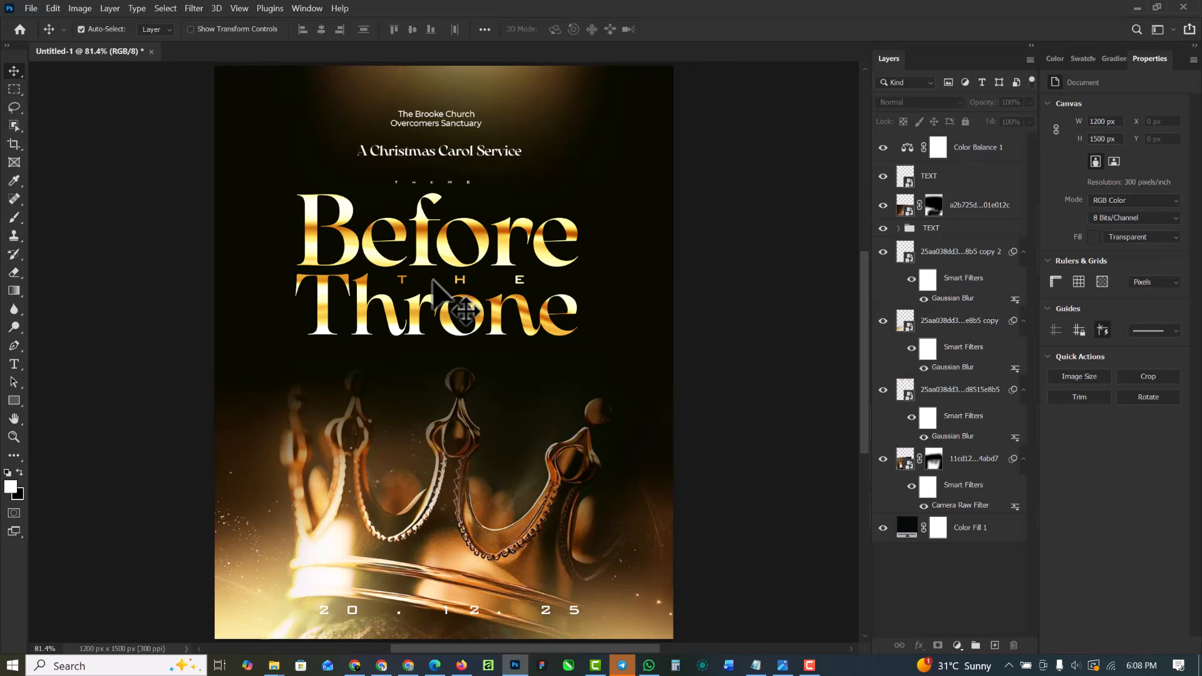